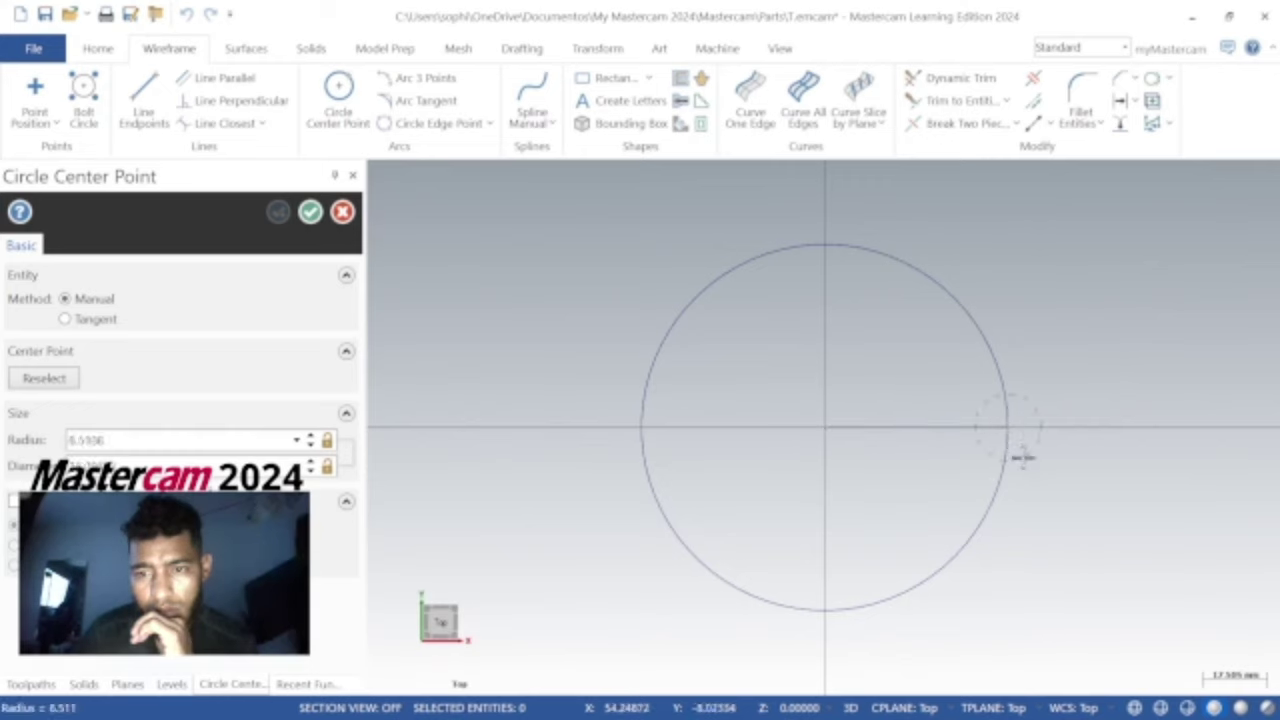
Draw a circle with a 10 mm radius centred where the large circle crosses the positive X axis
{"action": "left_click", "coordinate": [1008, 440]}
{"action": "double_click", "coordinate": [241, 441]}
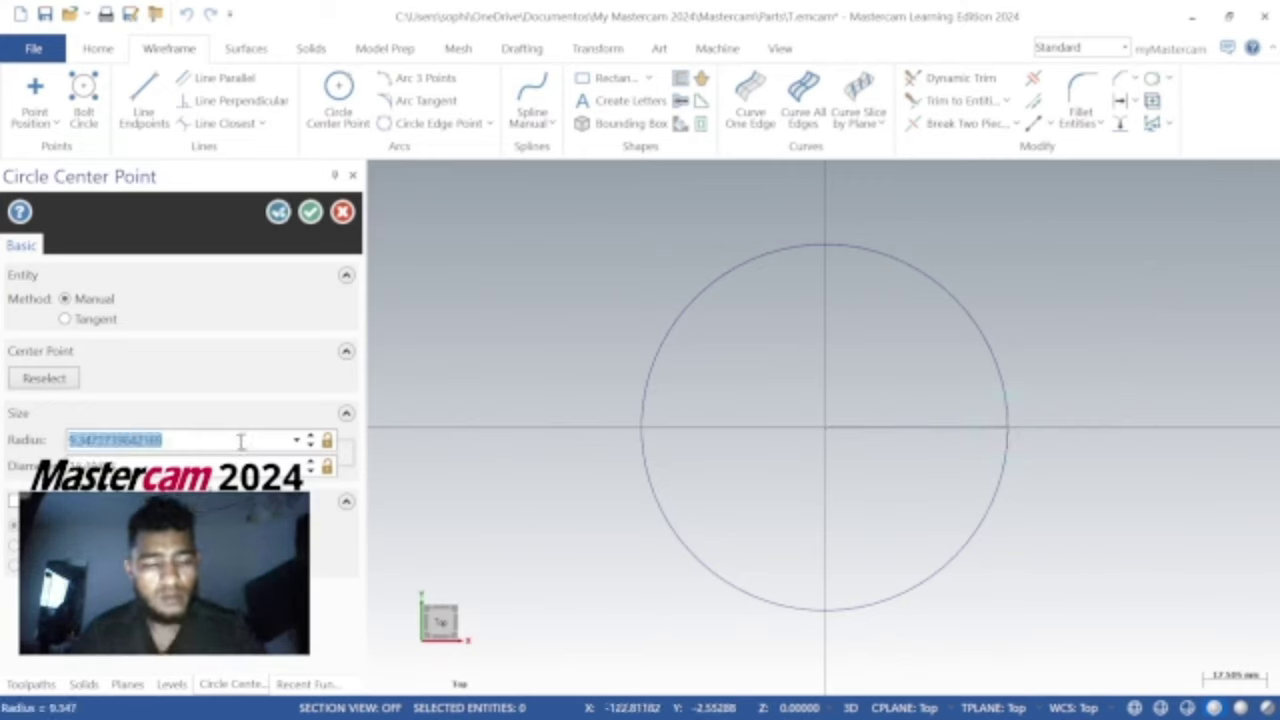
{"action": "type", "text": "10"}
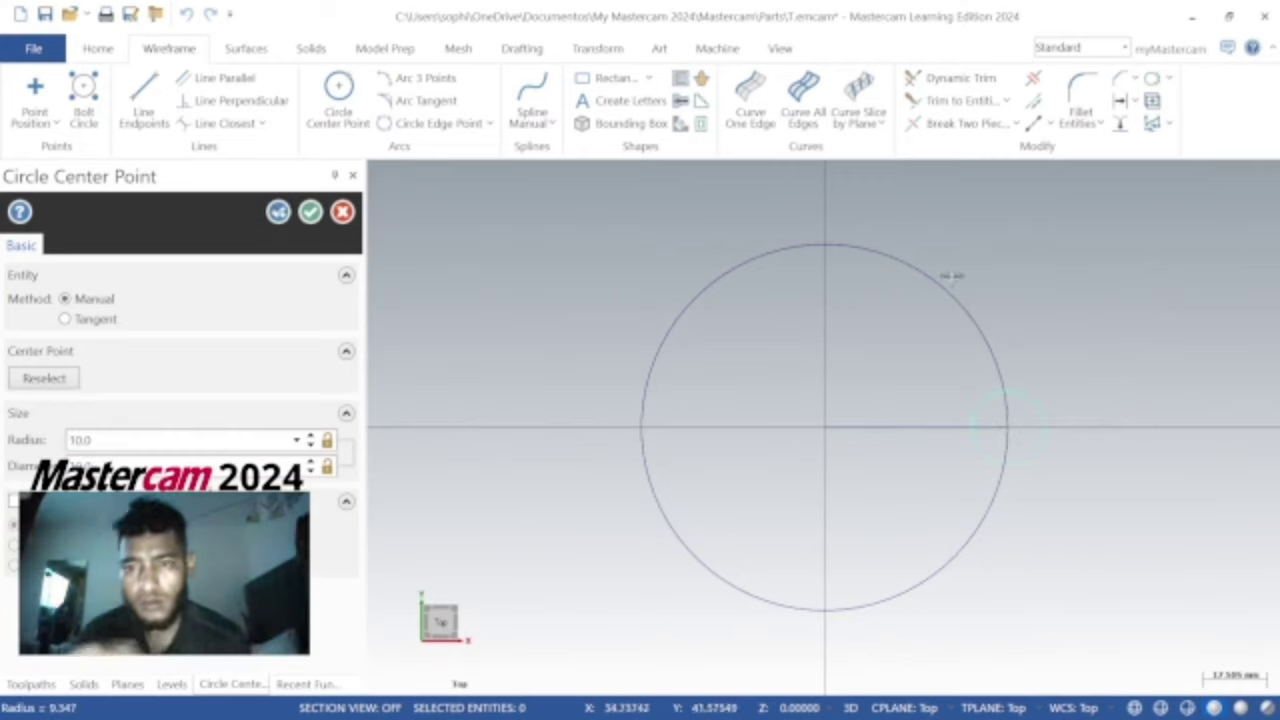
{"action": "left_click", "coordinate": [312, 214]}
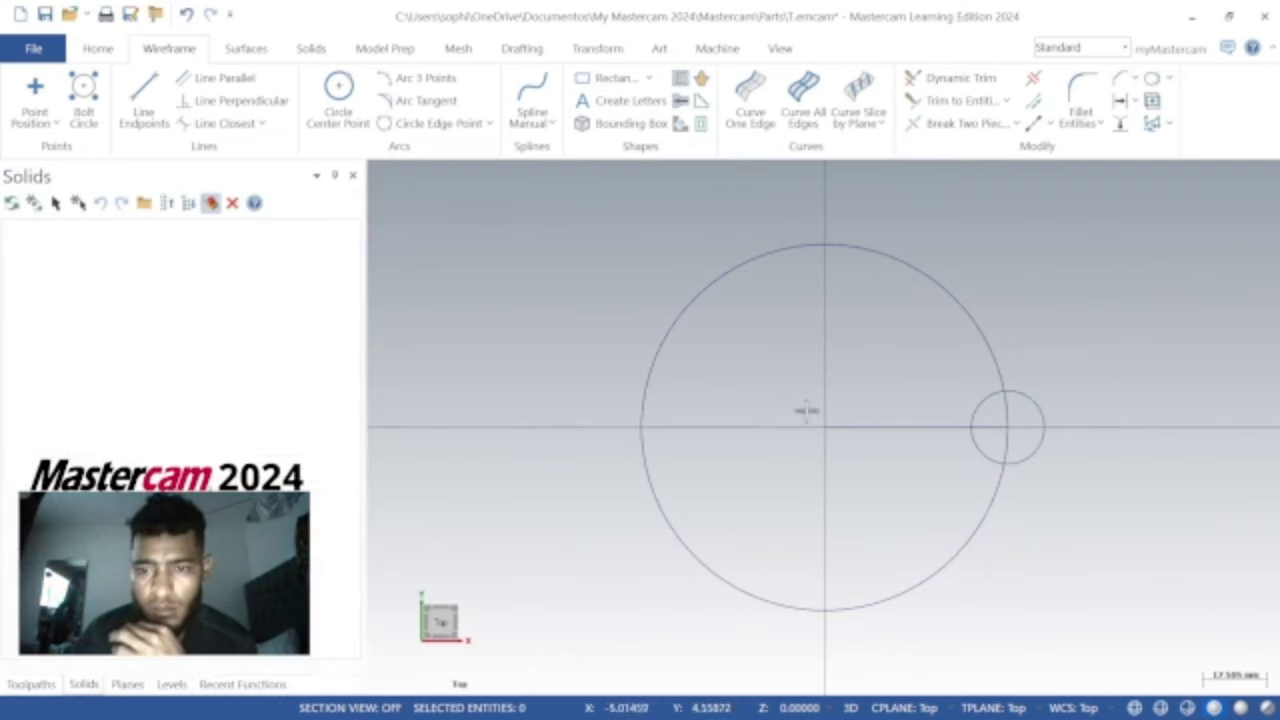
{"action": "left_click", "coordinate": [850, 427]}
{"action": "key", "text": "Escape"}
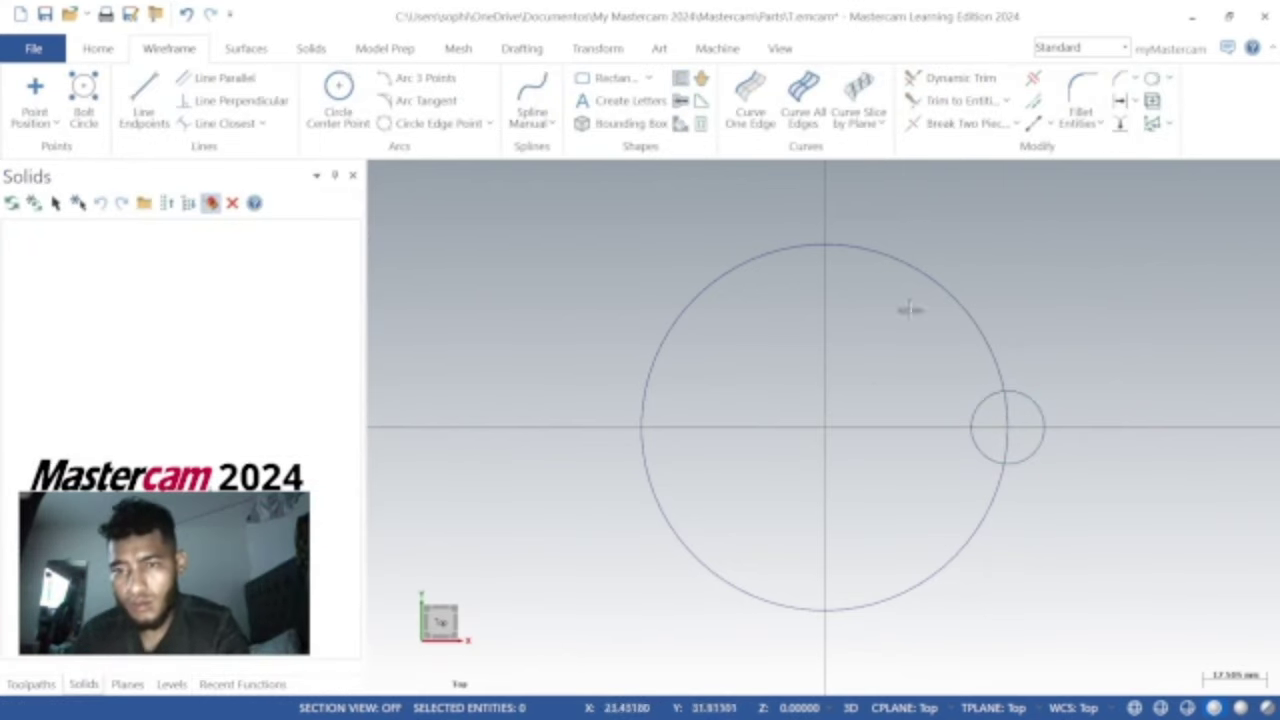
Trim away the part of the small circle that lies outside the large circle, using Dynamic Trim with the Divide method
{"action": "left_click", "coordinate": [945, 78]}
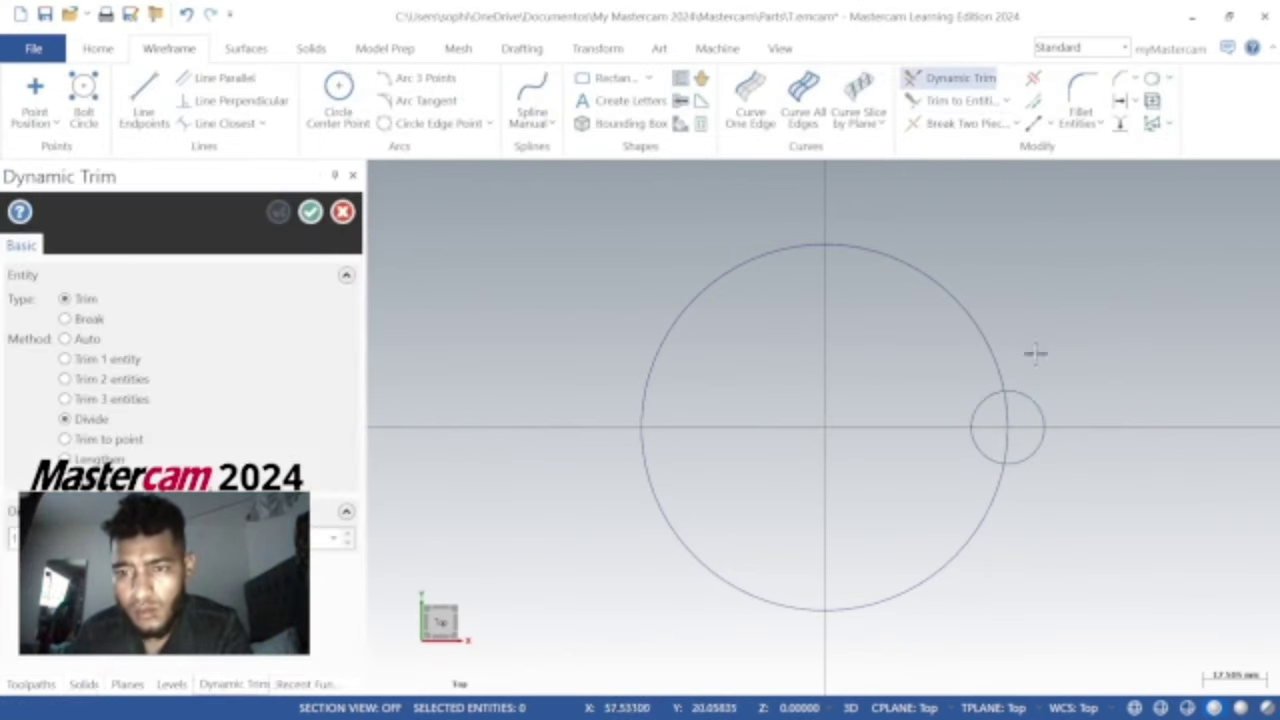
{"action": "left_click", "coordinate": [1040, 412]}
{"action": "scroll", "coordinate": [1040, 458], "scroll_direction": "up", "scroll_amount": 2}
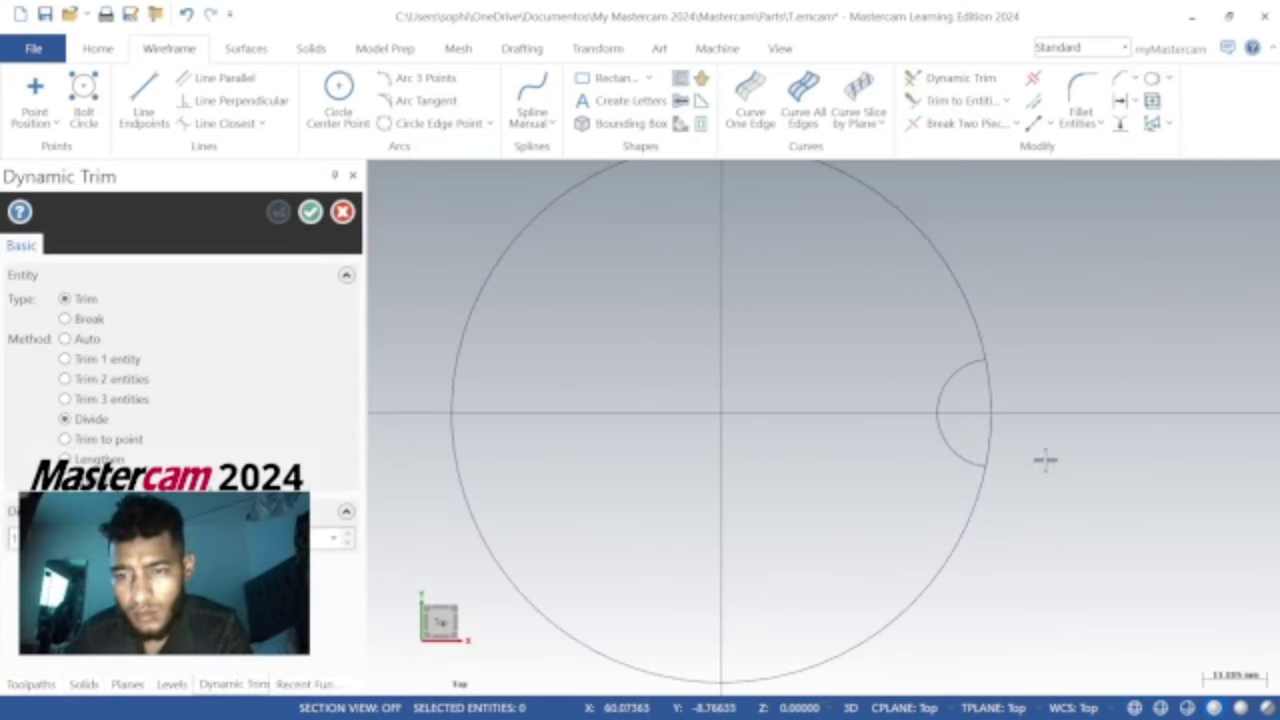
{"action": "scroll", "coordinate": [1045, 458], "scroll_direction": "up", "scroll_amount": 4}
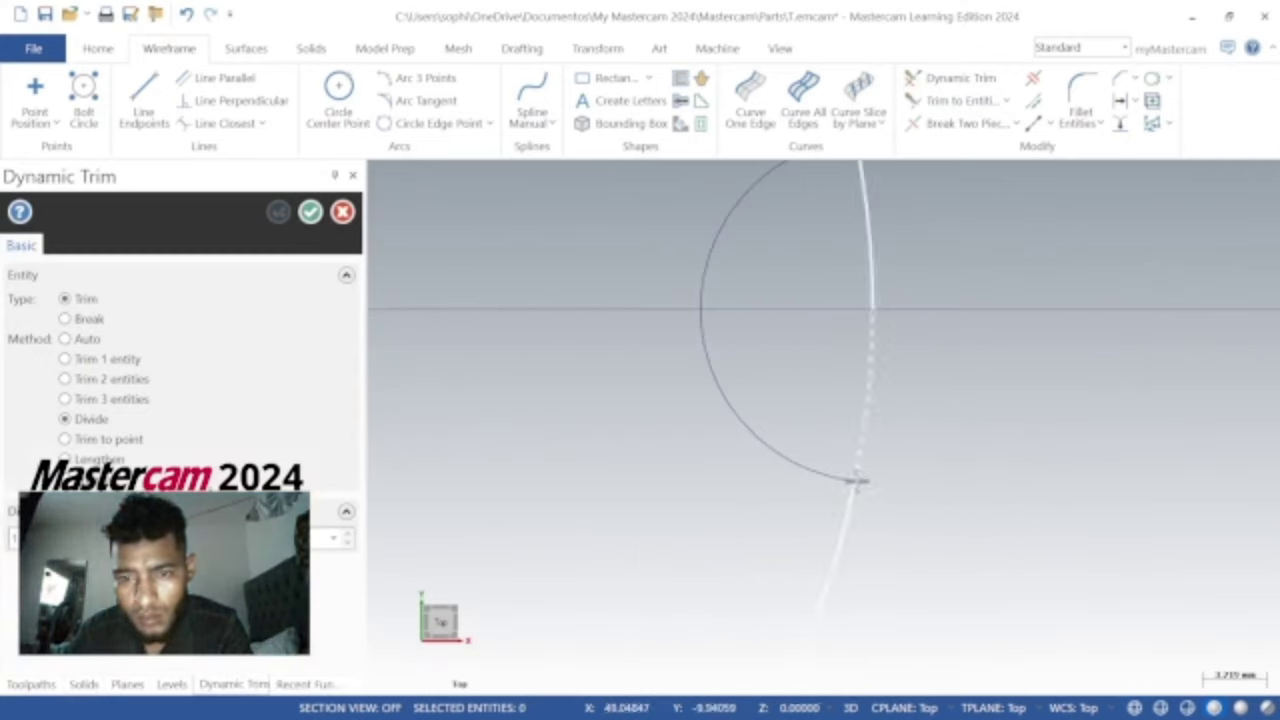
{"action": "scroll", "coordinate": [914, 434], "scroll_direction": "down", "scroll_amount": 4}
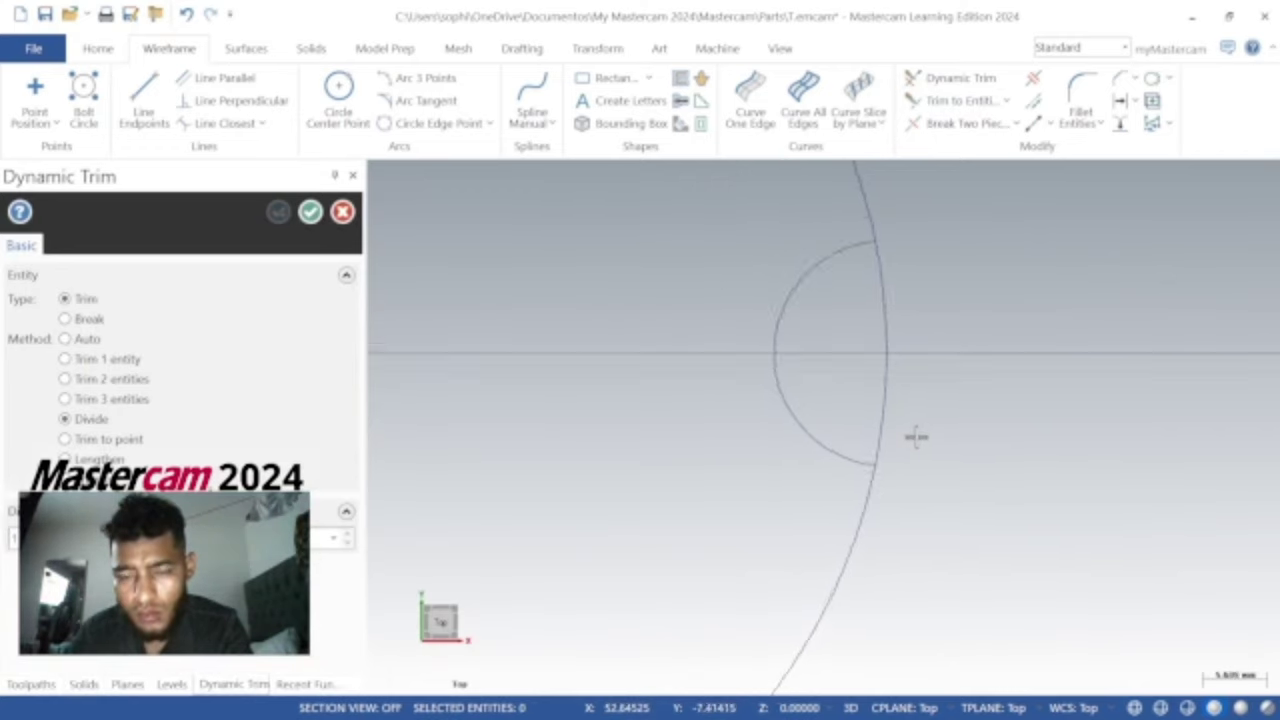
{"action": "scroll", "coordinate": [914, 434], "scroll_direction": "down", "scroll_amount": 3}
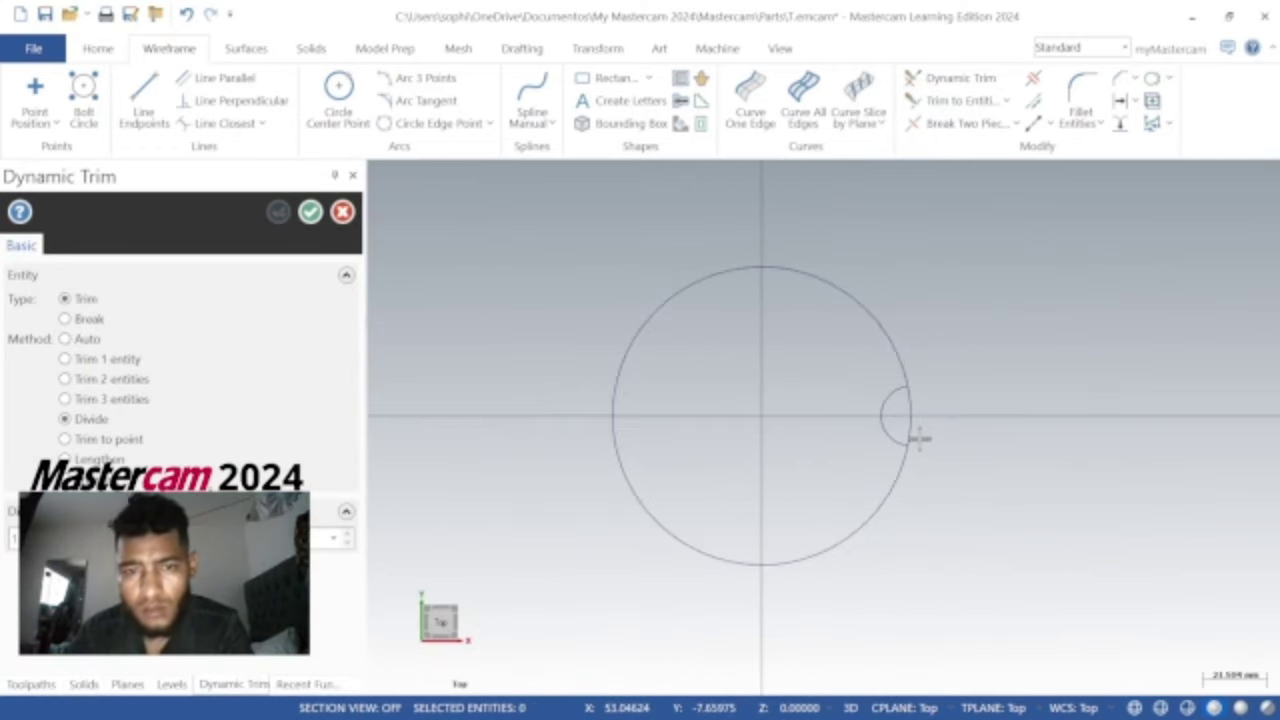
{"action": "left_click", "coordinate": [310, 211]}
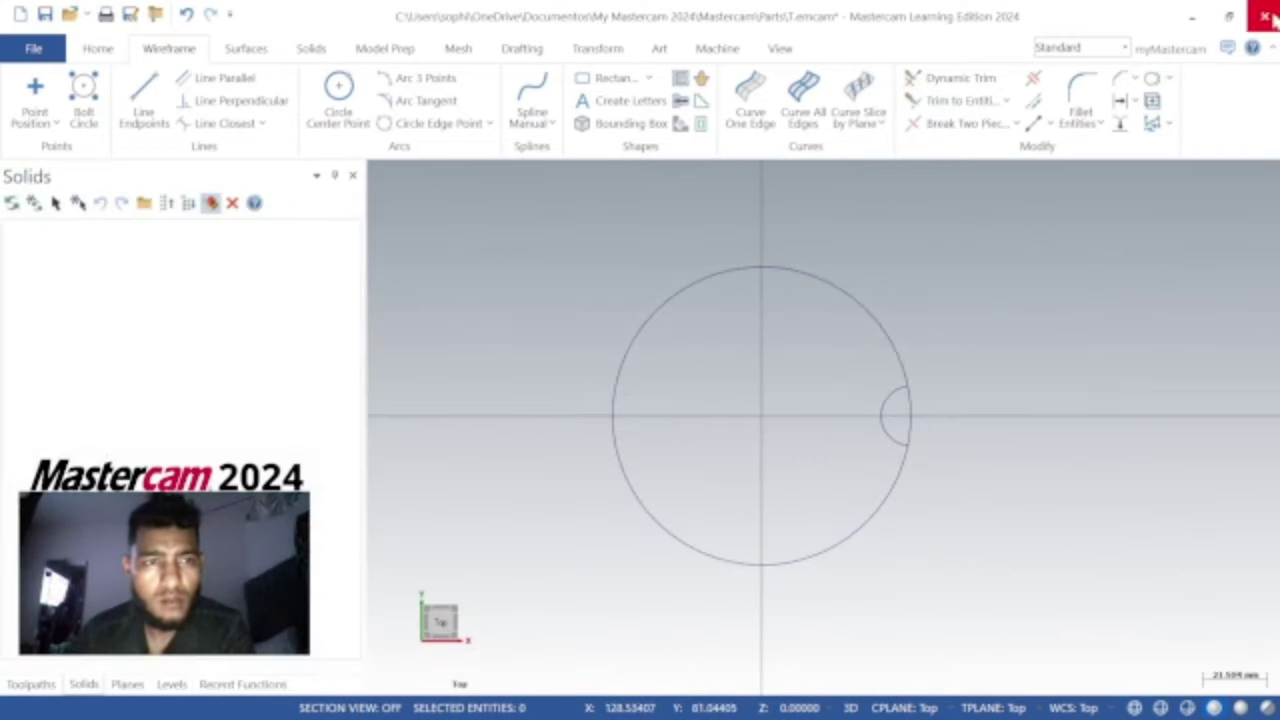
Rotate copies of the small notch arc about the origin to make twelve evenly spaced notches around the large circle
{"action": "left_click", "coordinate": [872, 411]}
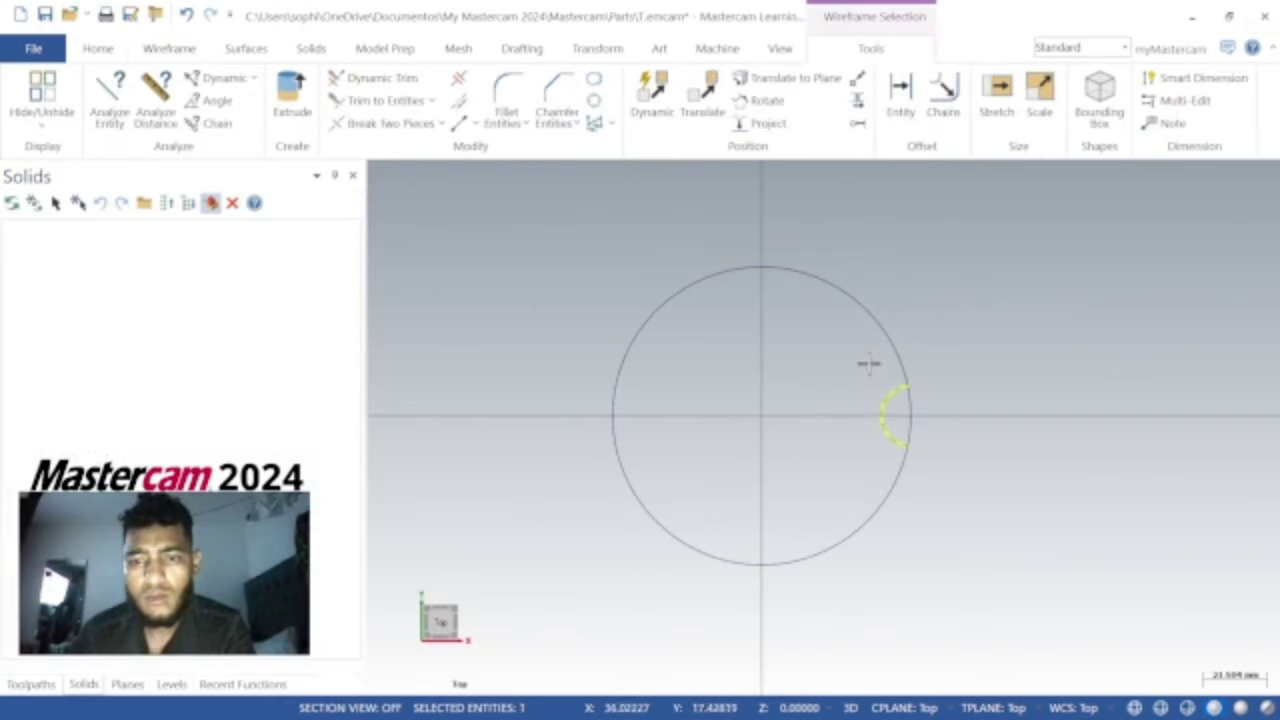
{"action": "left_click", "coordinate": [590, 50]}
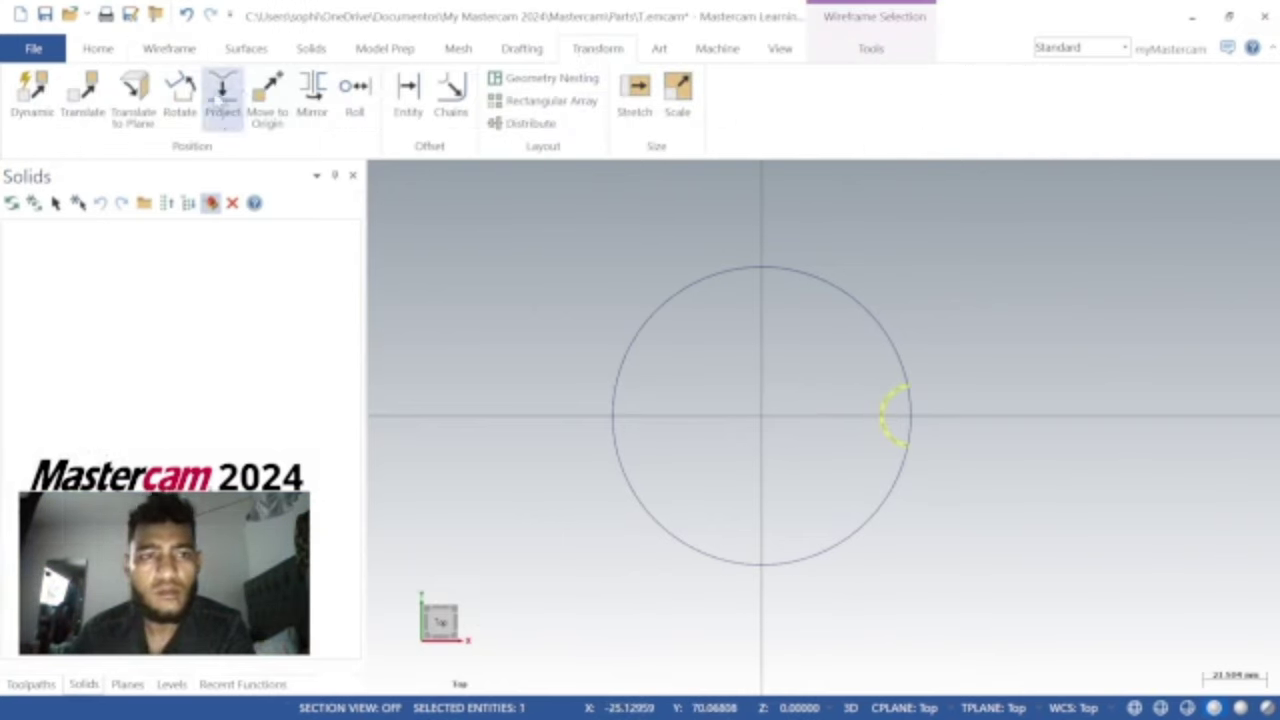
{"action": "left_click", "coordinate": [181, 90]}
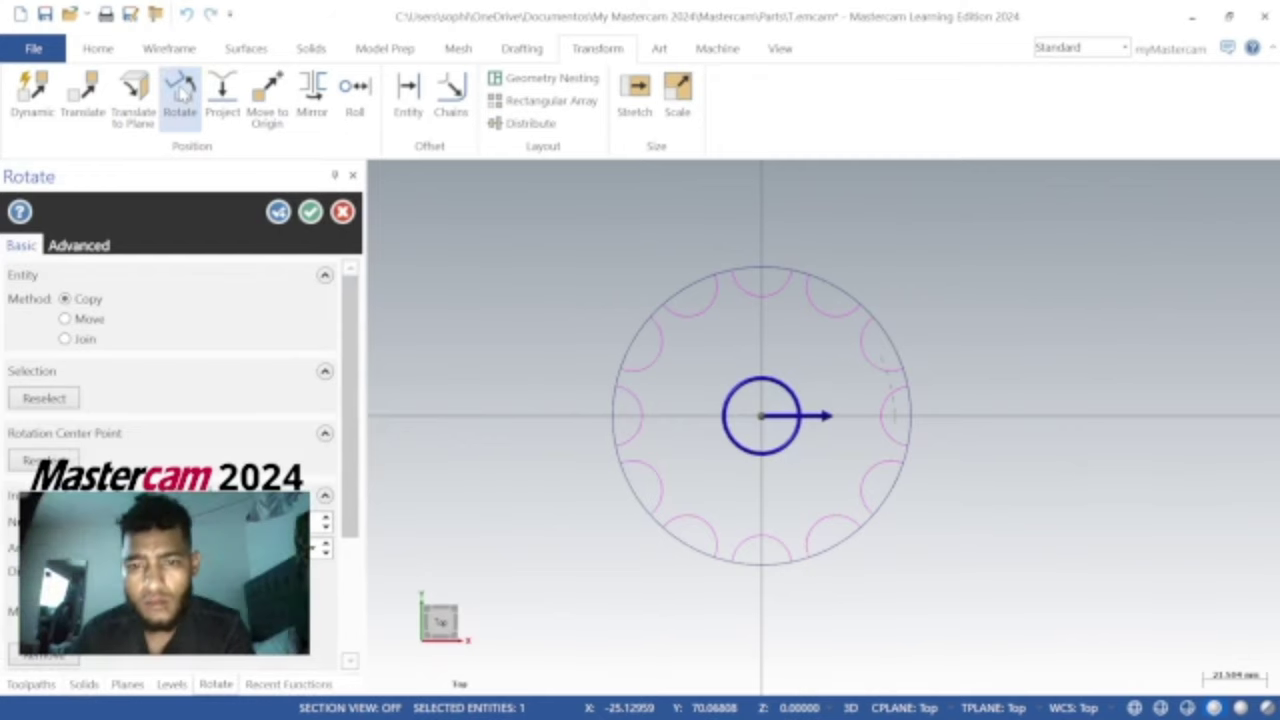
{"action": "left_click", "coordinate": [310, 213]}
{"action": "left_click", "coordinate": [784, 54]}
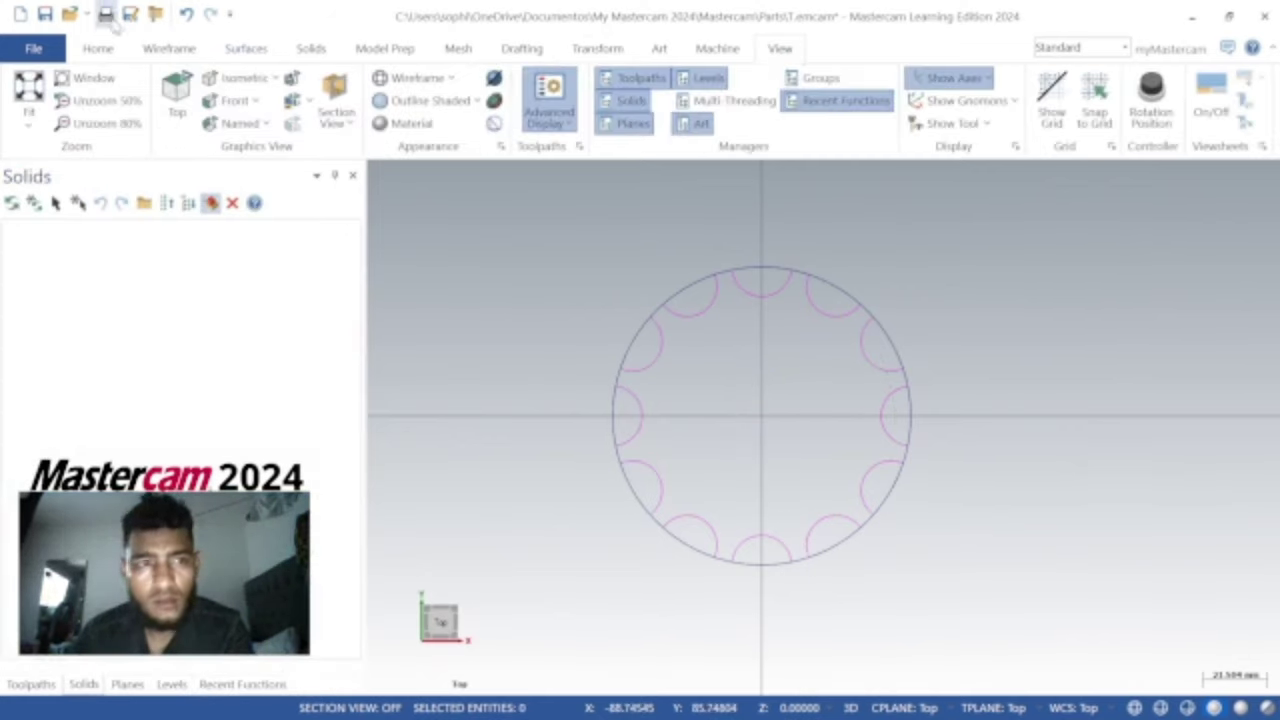
Trim out the large circle's segments across all twelve notch arcs with Dynamic Trim, leaving only the short tooth tips
{"action": "left_click", "coordinate": [158, 52]}
{"action": "left_click", "coordinate": [950, 78]}
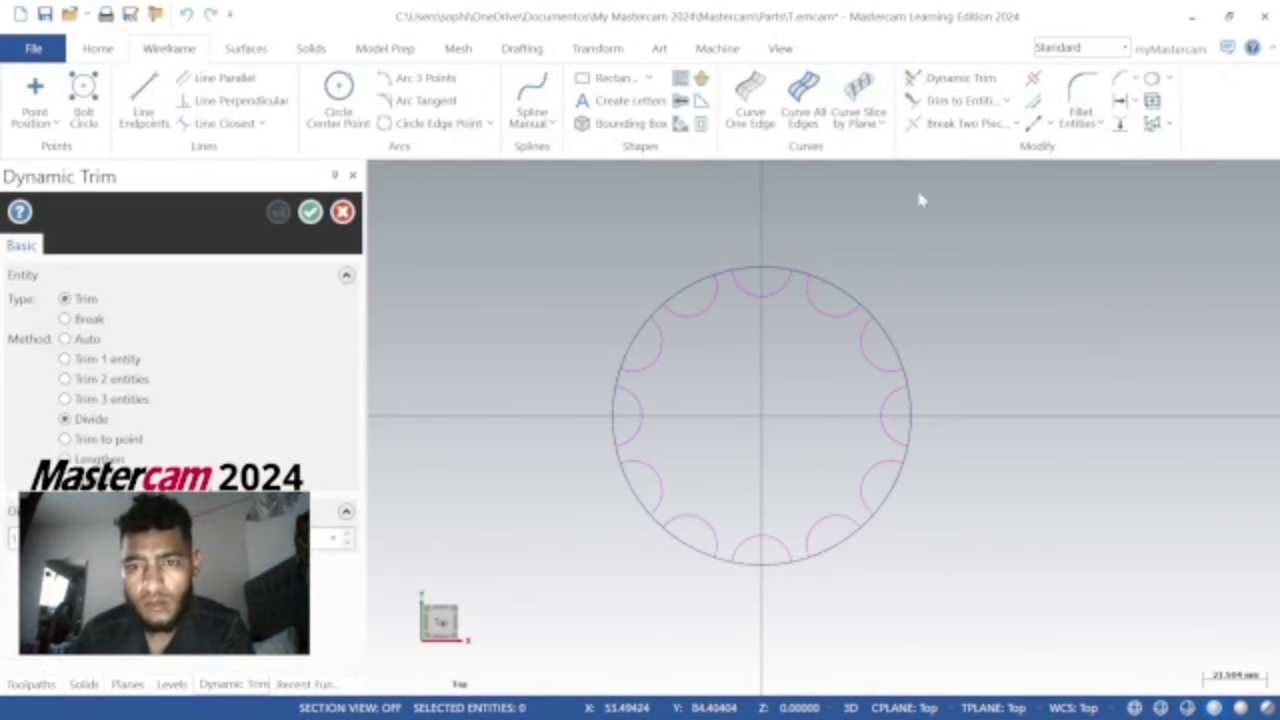
{"action": "left_click", "coordinate": [852, 288]}
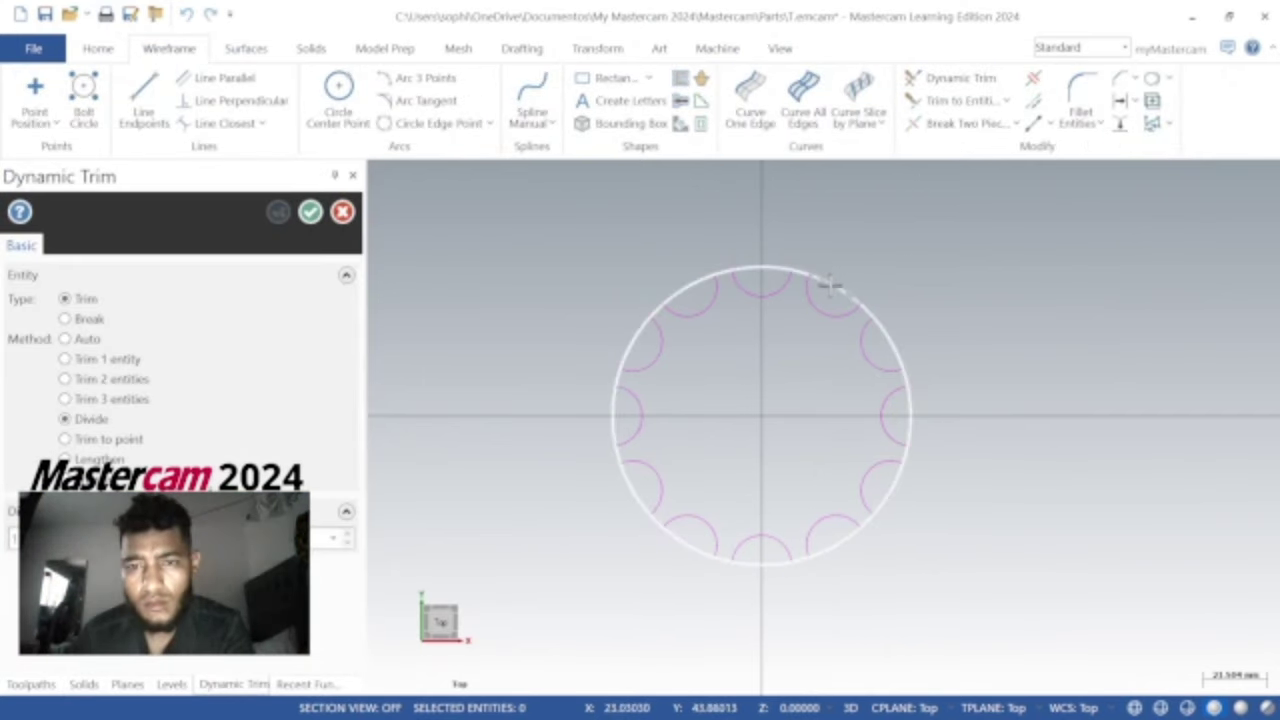
{"action": "left_click", "coordinate": [760, 265]}
{"action": "left_click", "coordinate": [680, 289]}
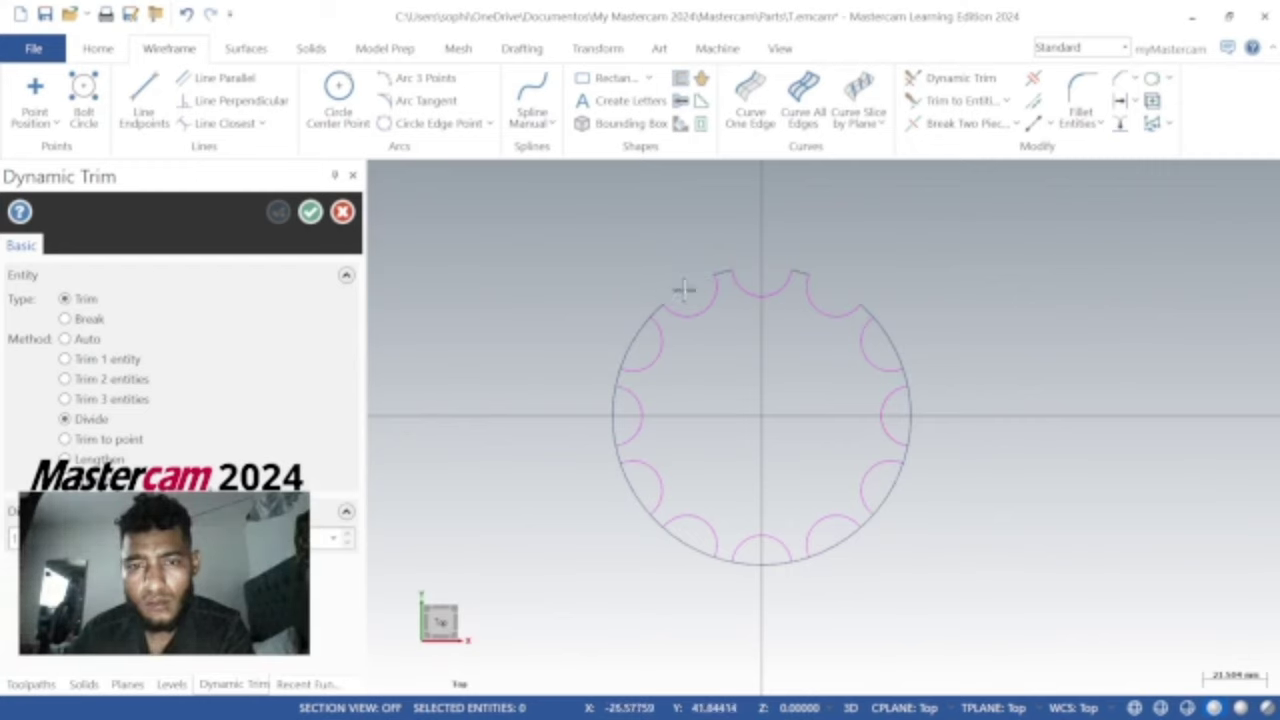
{"action": "left_click", "coordinate": [629, 349]}
{"action": "left_click", "coordinate": [610, 398]}
{"action": "left_click", "coordinate": [612, 452]}
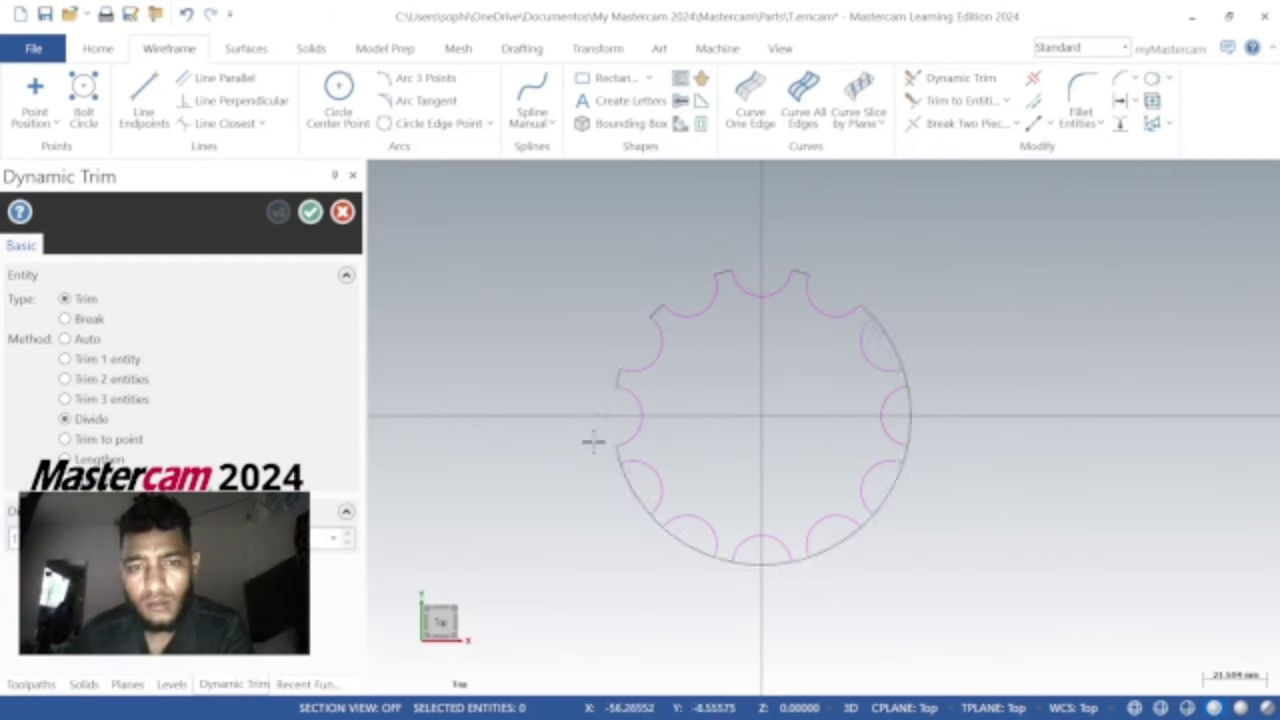
{"action": "left_click", "coordinate": [655, 515]}
{"action": "left_click", "coordinate": [691, 545]}
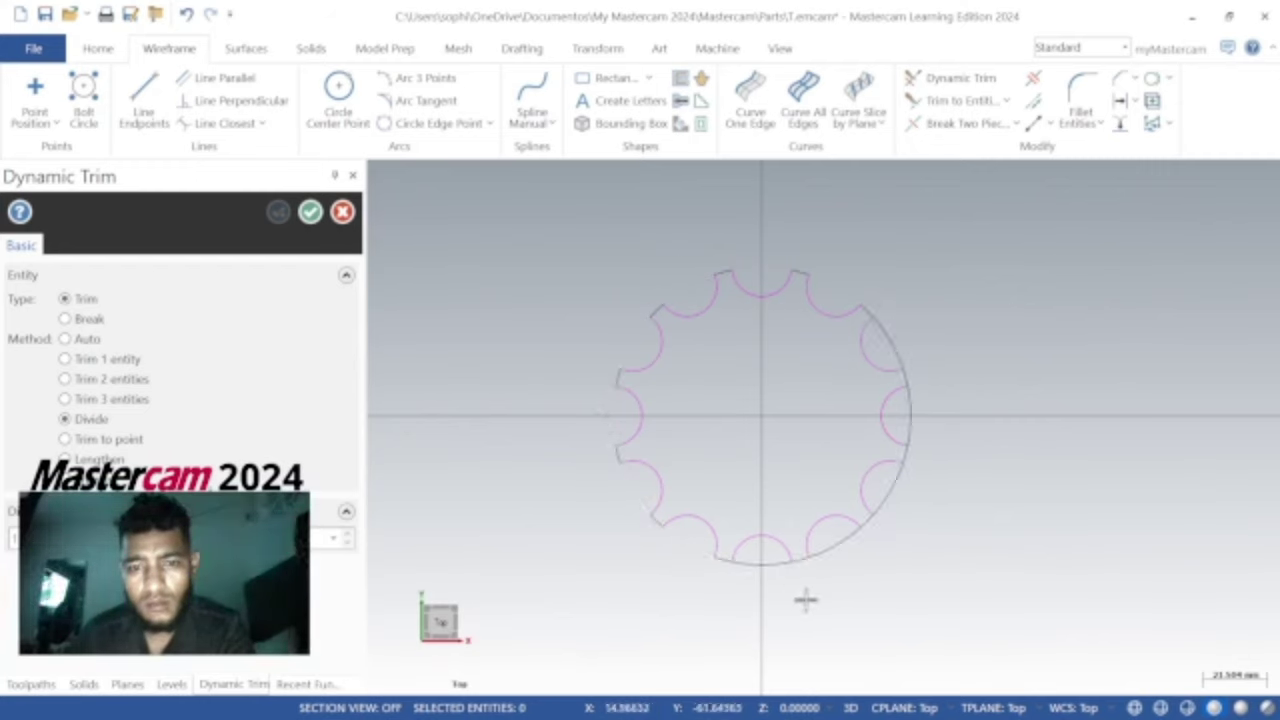
{"action": "left_click", "coordinate": [764, 562]}
{"action": "left_click", "coordinate": [848, 553]}
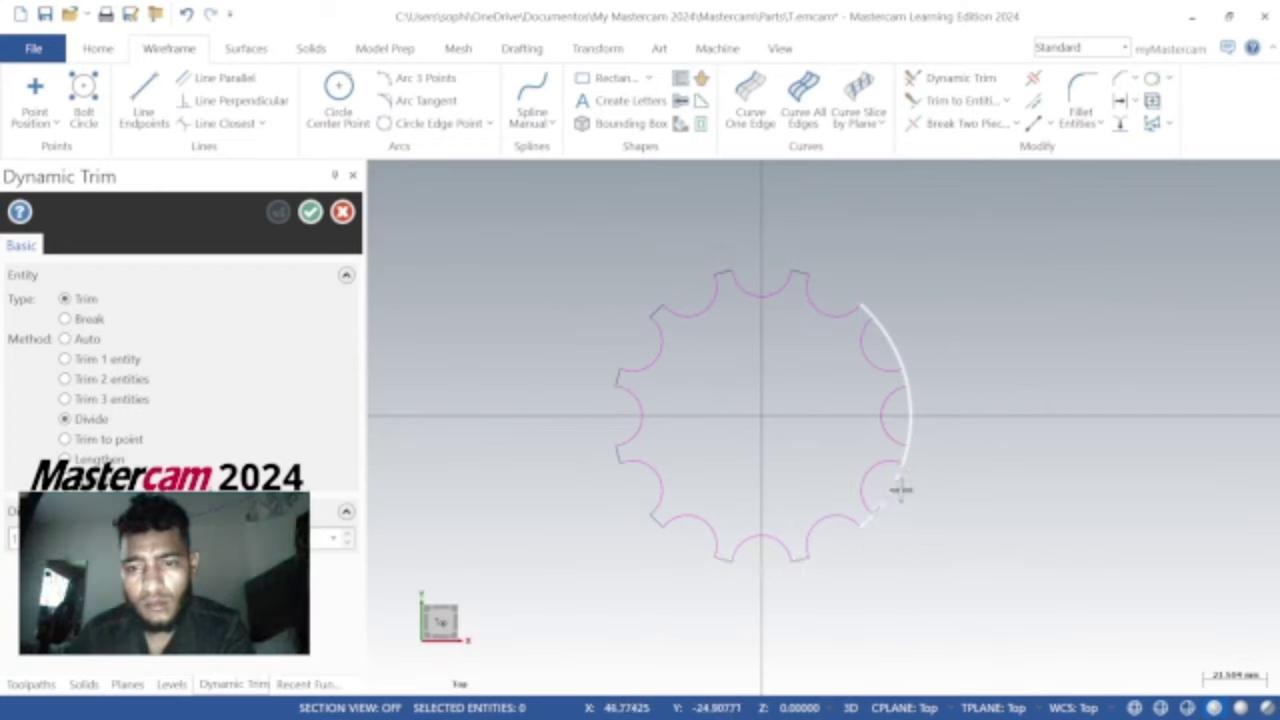
{"action": "left_click", "coordinate": [884, 503]}
{"action": "left_click", "coordinate": [908, 450]}
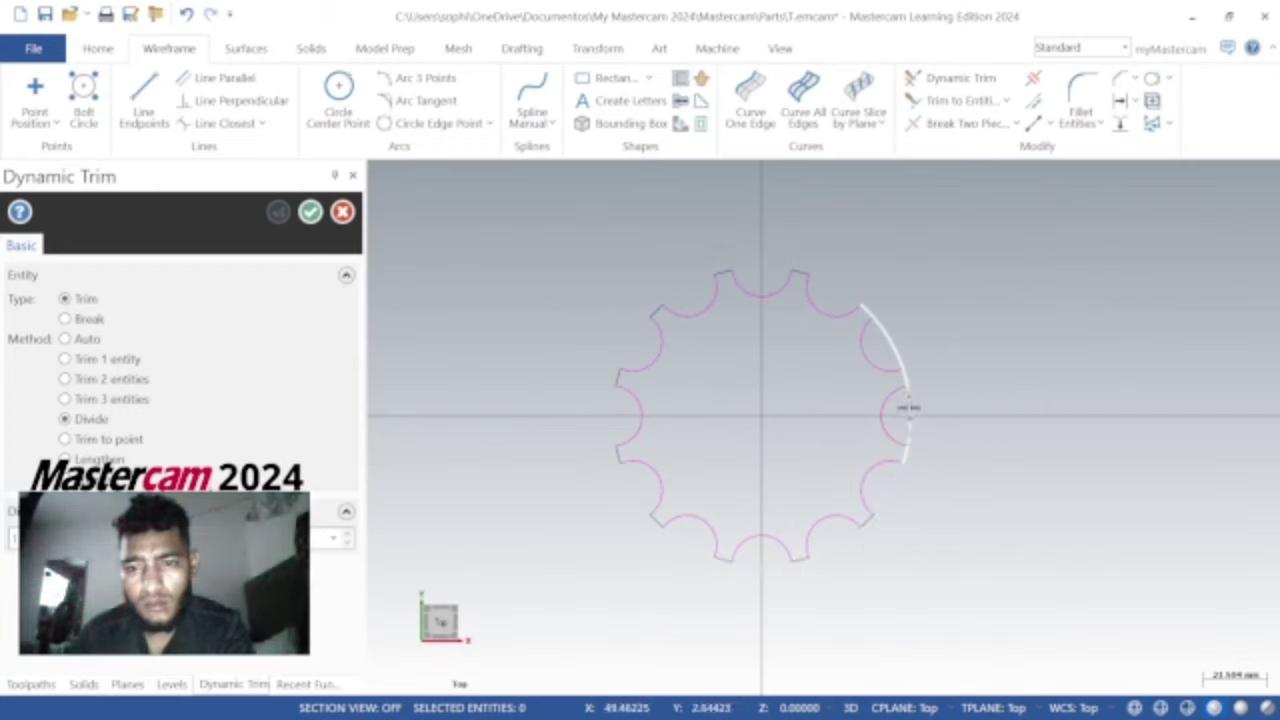
{"action": "left_click", "coordinate": [882, 346]}
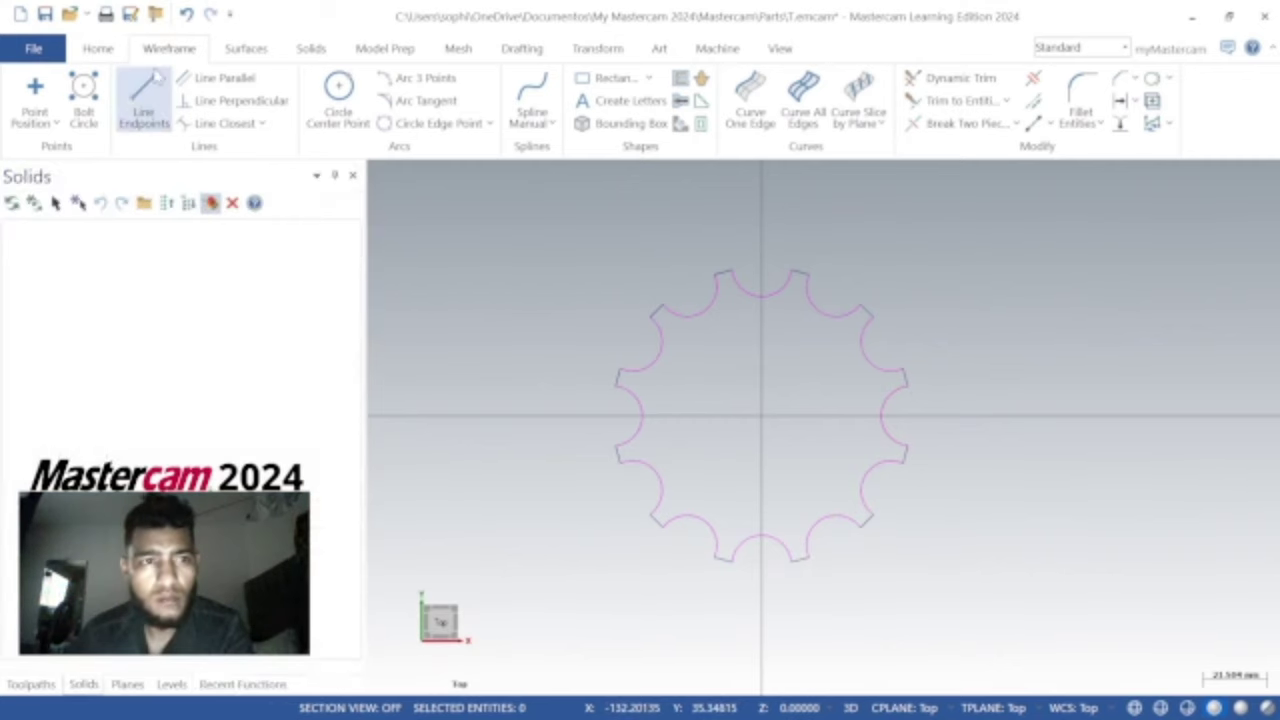
Draw a centre hole circle at the origin with a 20 mm radius
{"action": "left_click", "coordinate": [338, 98]}
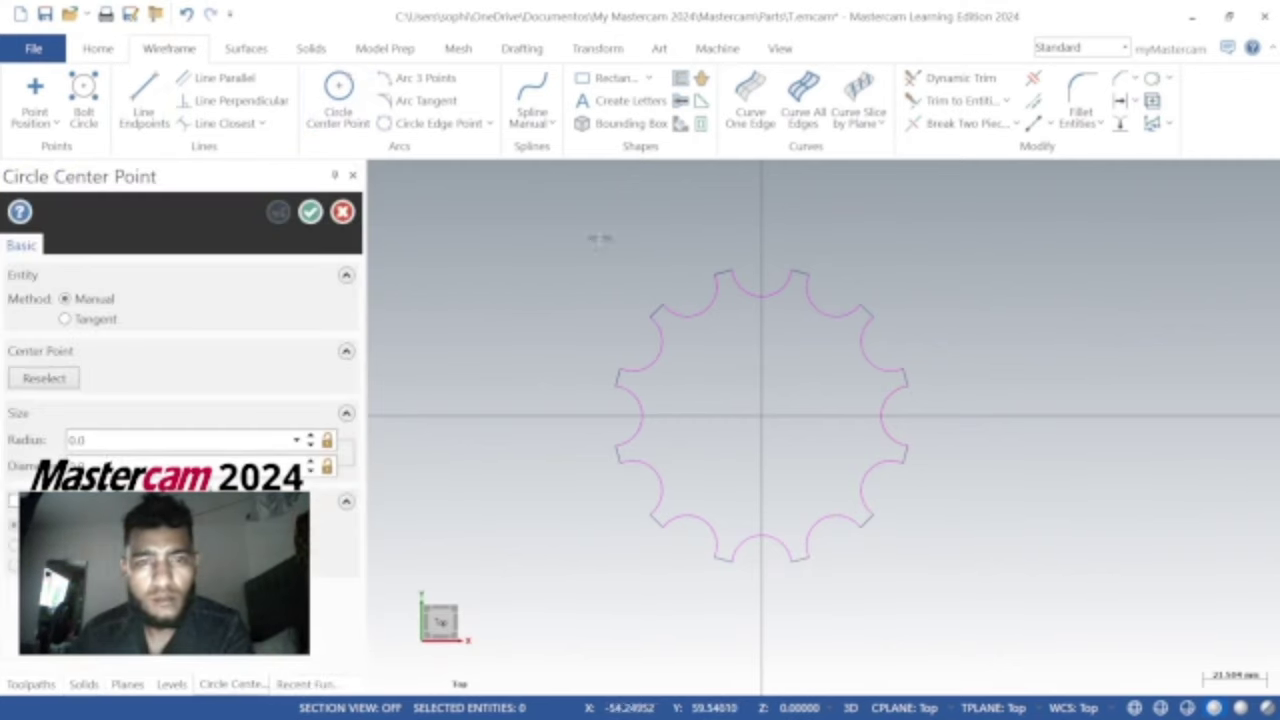
{"action": "left_click", "coordinate": [765, 425]}
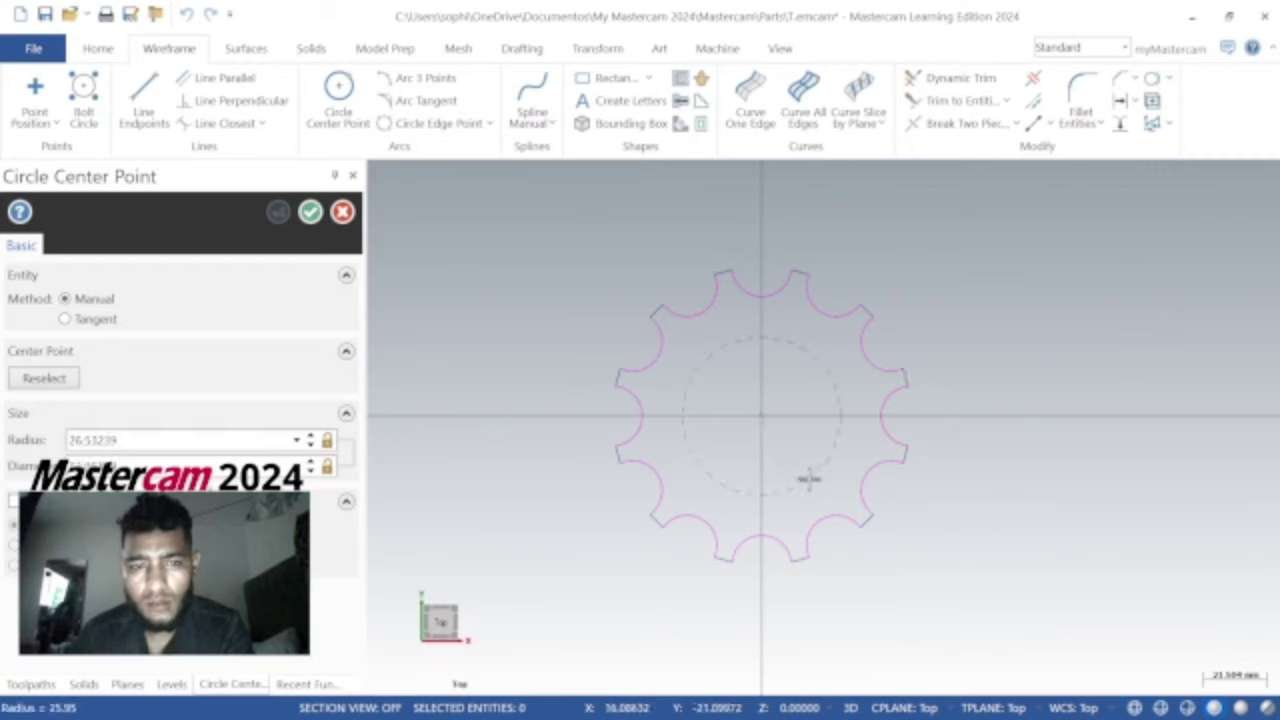
{"action": "left_click", "coordinate": [806, 477]}
{"action": "left_click", "coordinate": [205, 433]}
{"action": "type", "text": "40"}
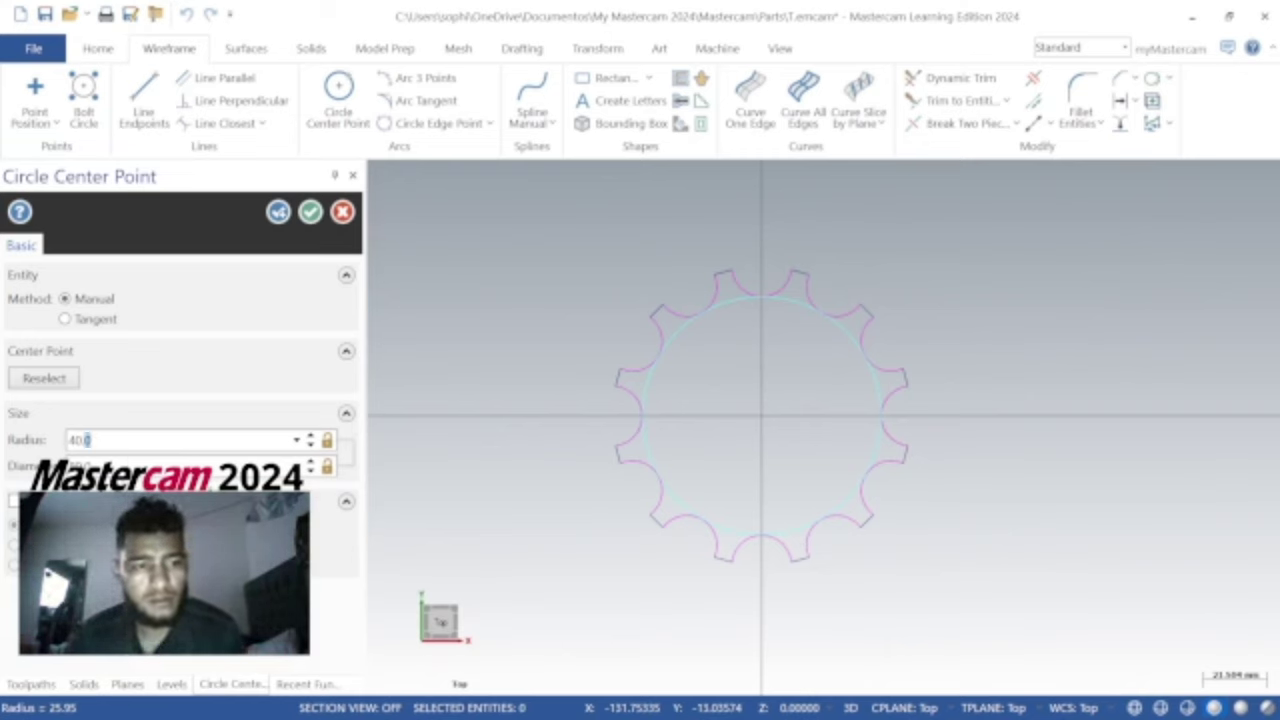
{"action": "key", "text": "Tab"}
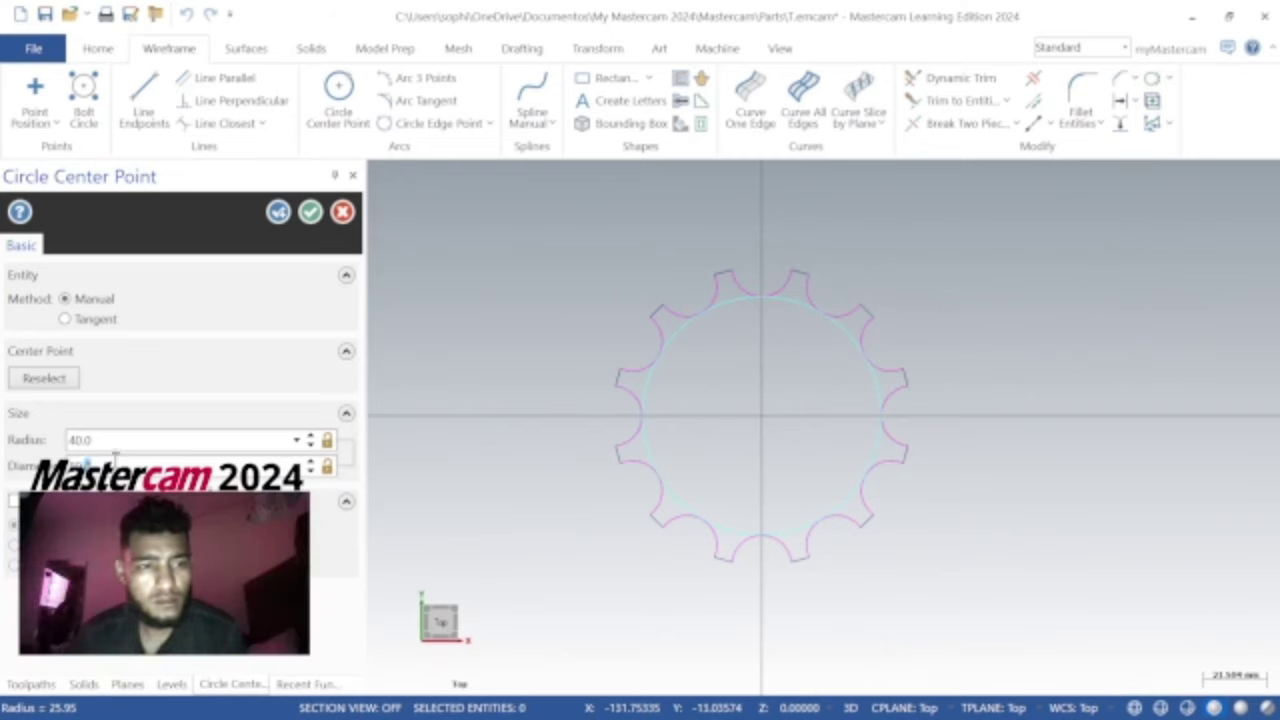
{"action": "left_click", "coordinate": [108, 439]}
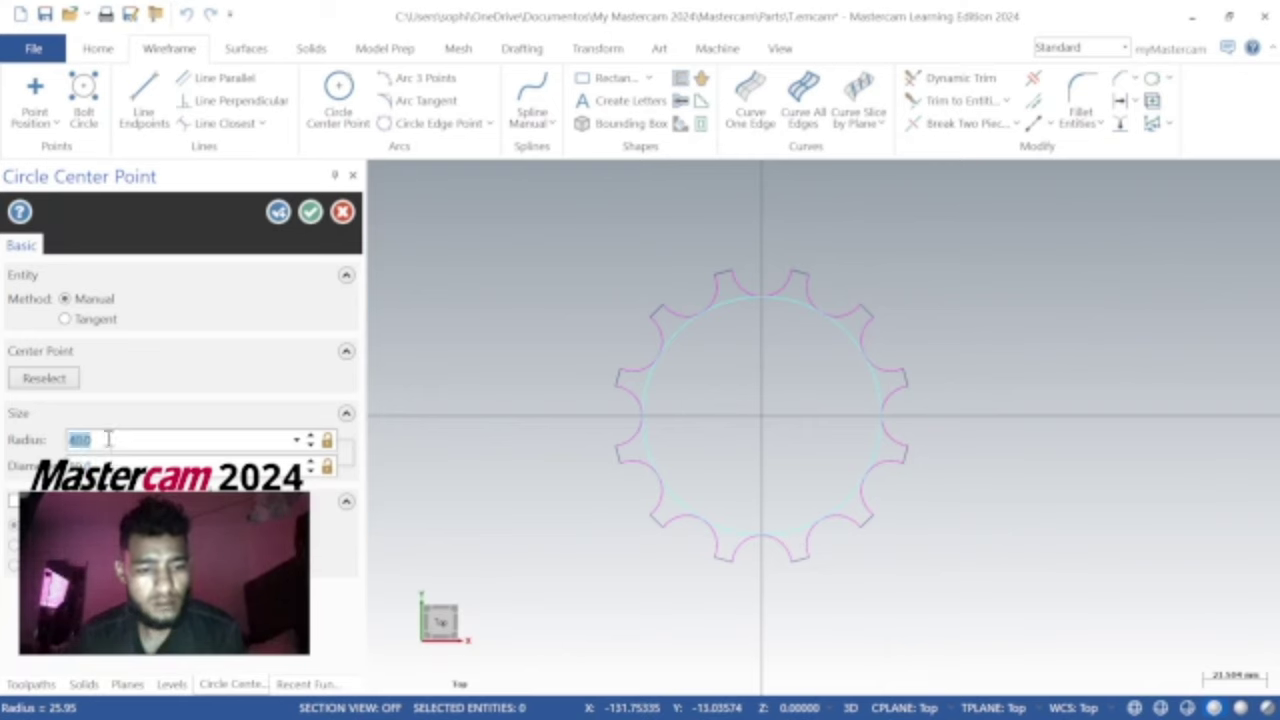
{"action": "type", "text": "2"}
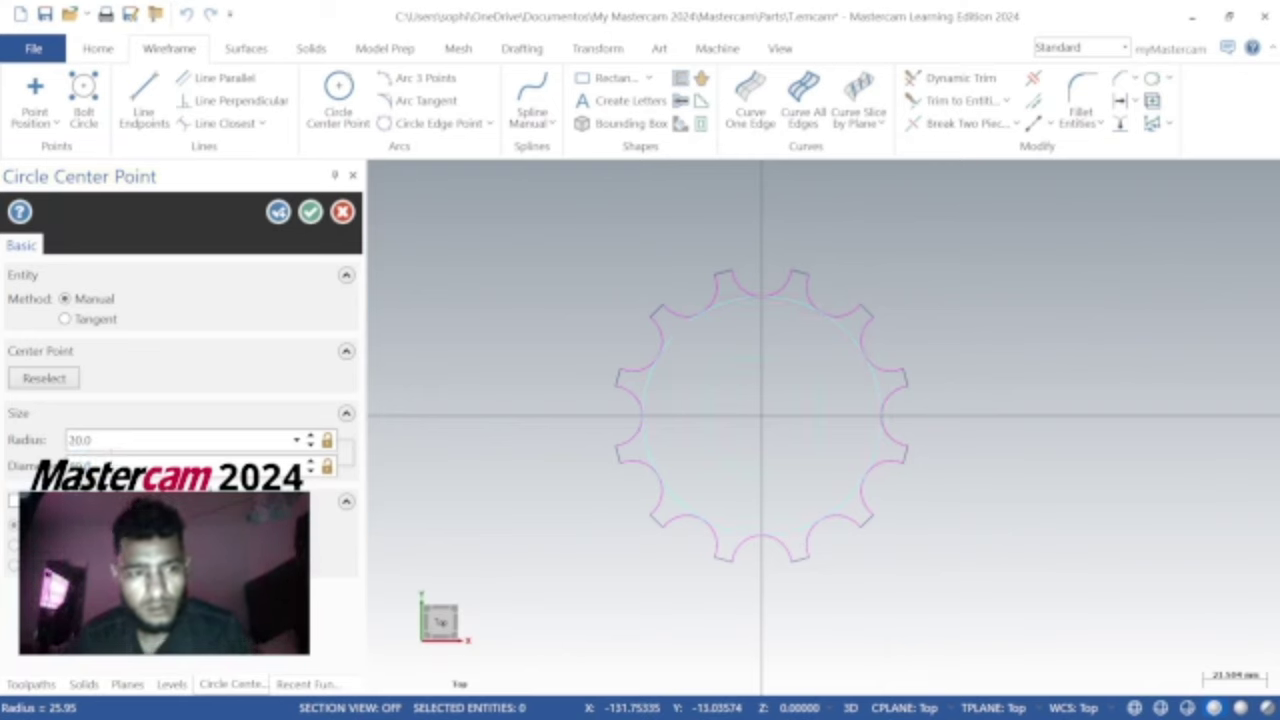
{"action": "key", "text": "Tab"}
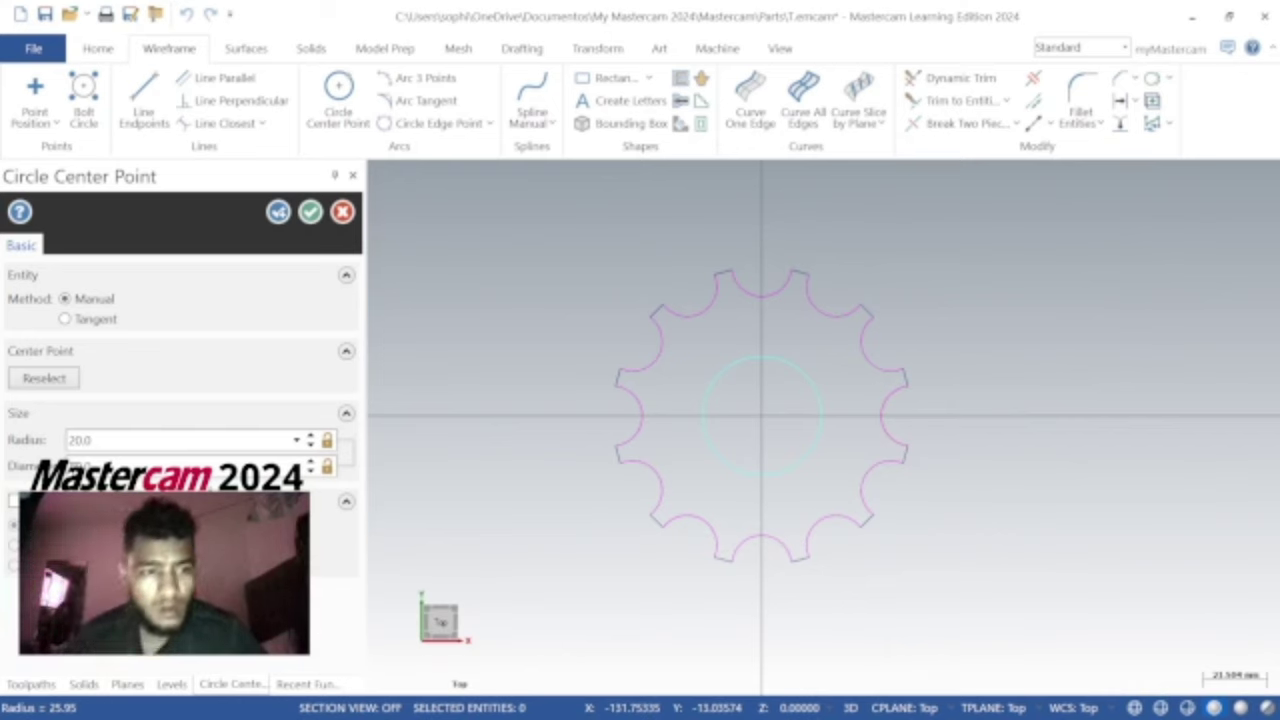
{"action": "left_click", "coordinate": [278, 212]}
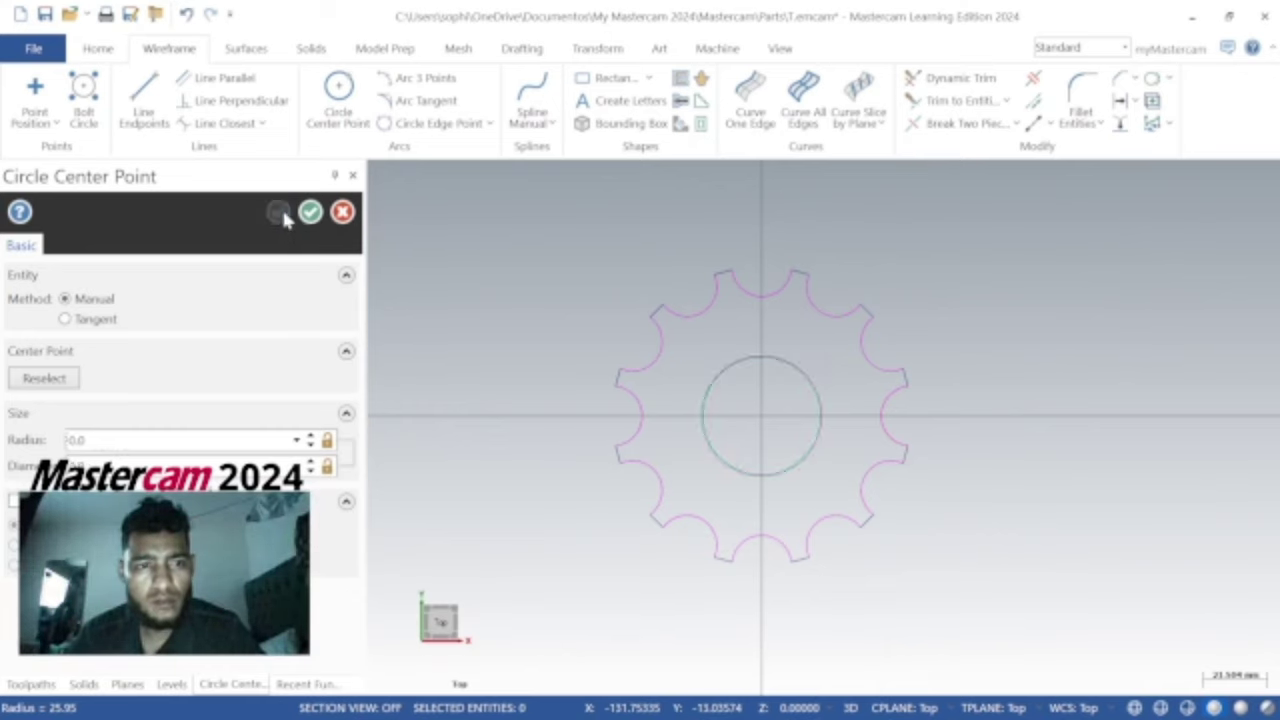
Draw a second concentric circle at the origin with a 35 mm radius
{"action": "left_click", "coordinate": [762, 416]}
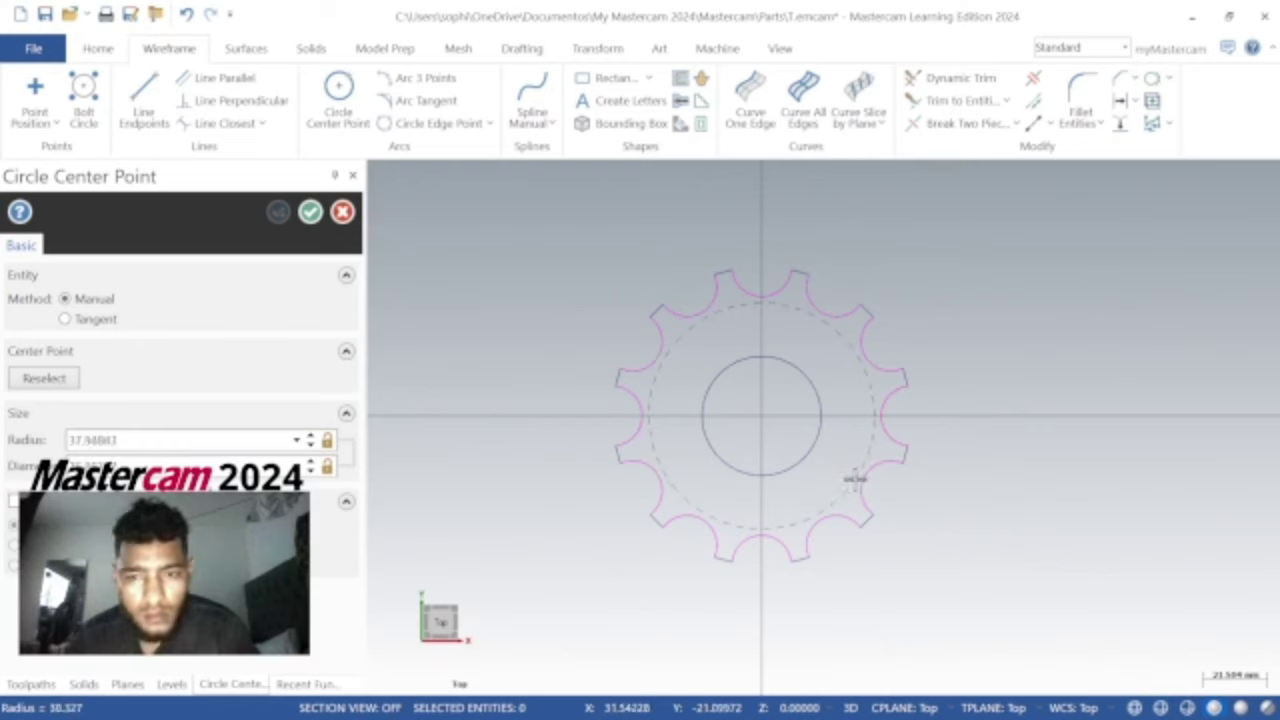
{"action": "left_click", "coordinate": [851, 467]}
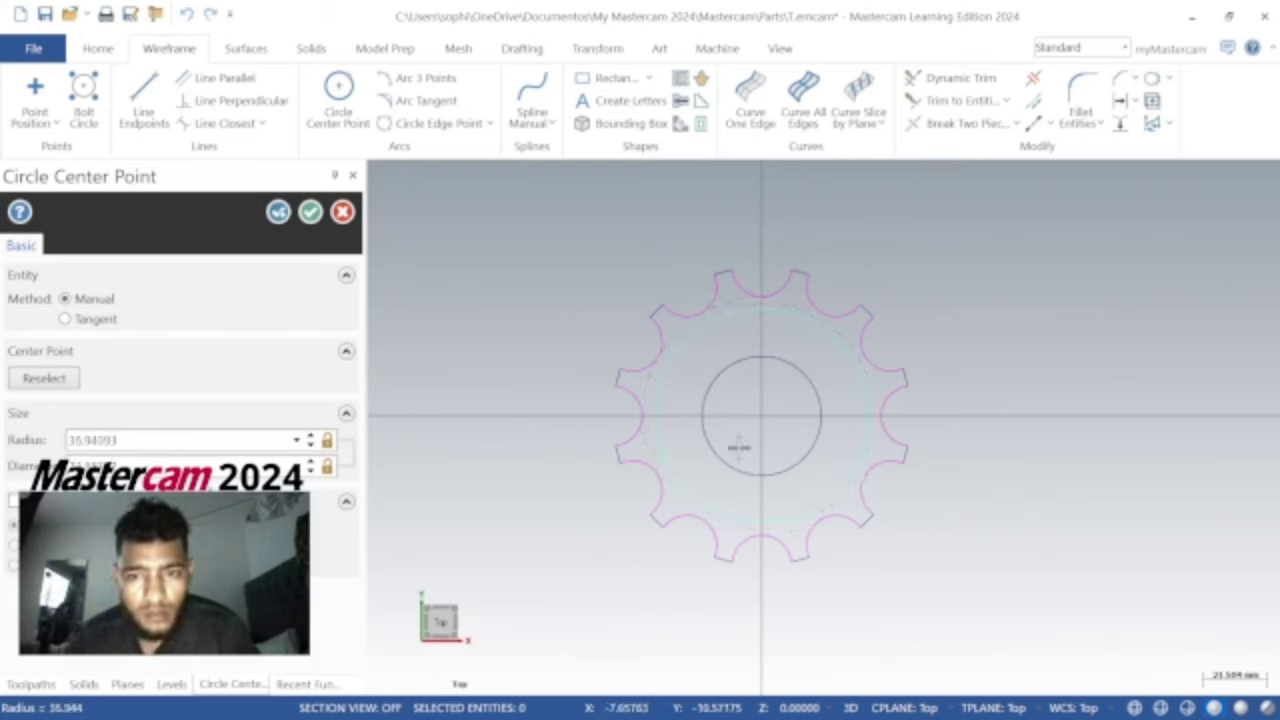
{"action": "left_click", "coordinate": [163, 440]}
{"action": "type", "text": "35"}
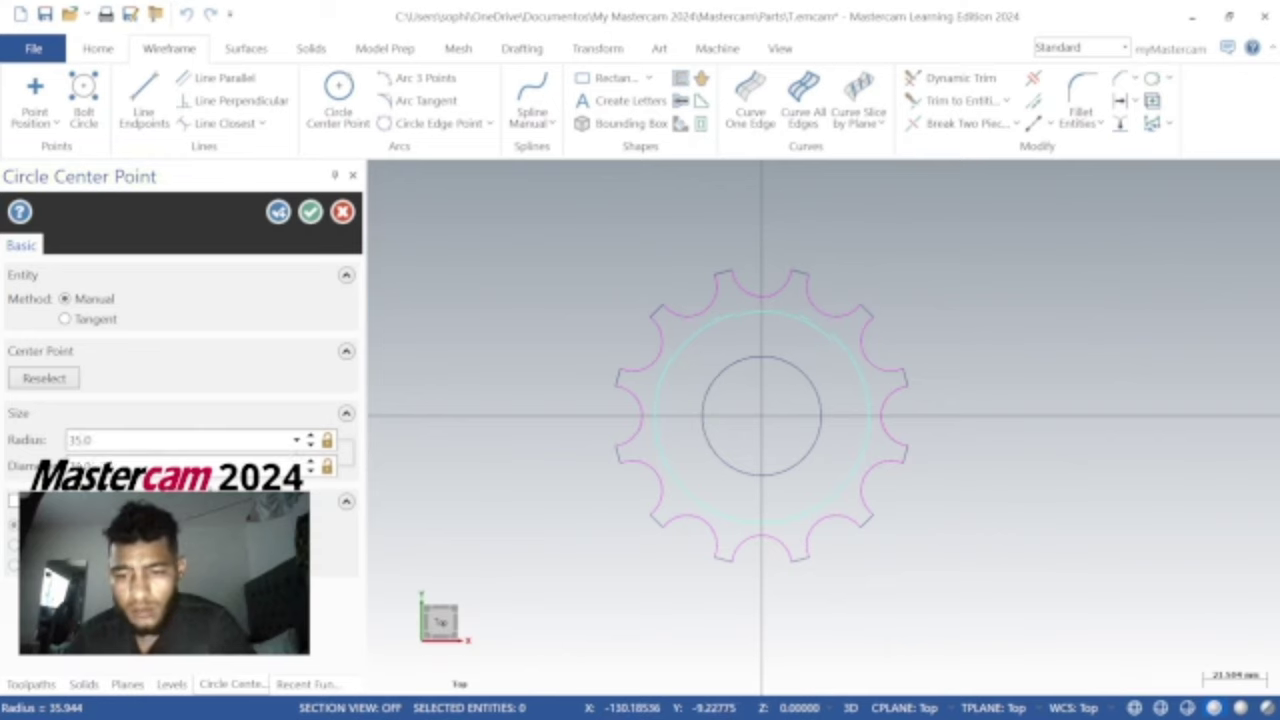
{"action": "left_click", "coordinate": [311, 212]}
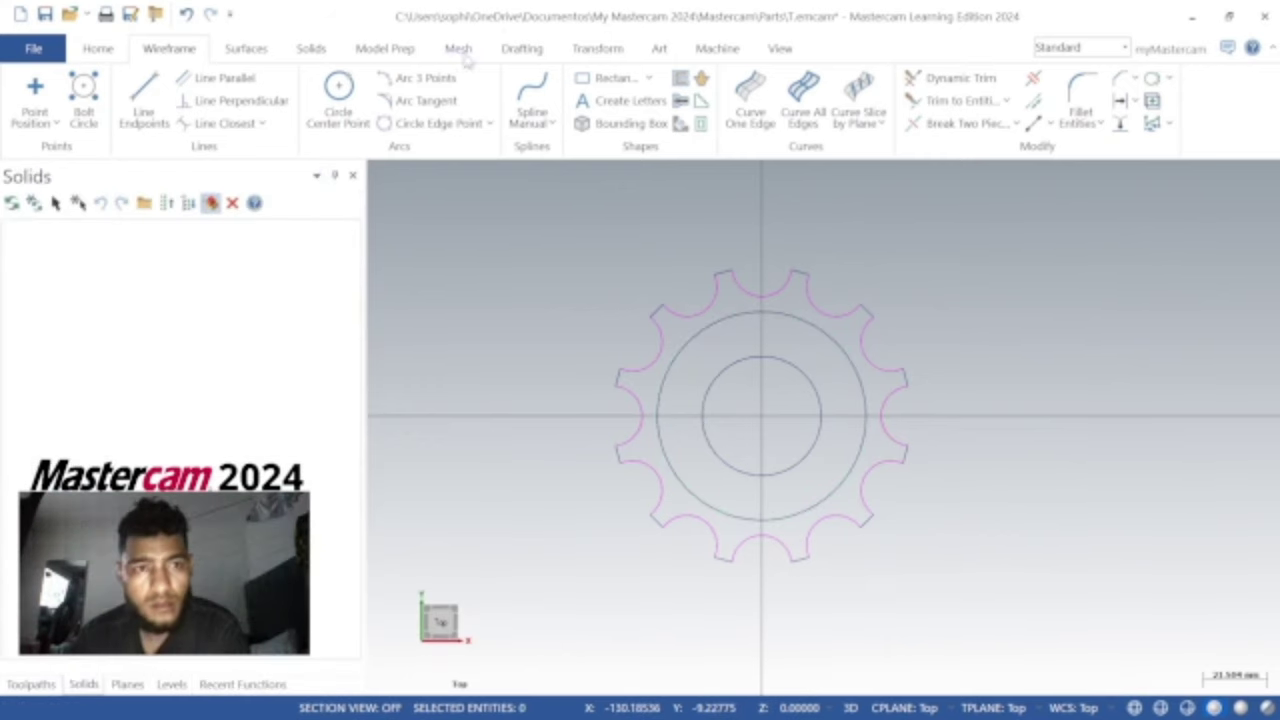
Switch the graphics view to Isometric
{"action": "left_click", "coordinate": [779, 48]}
{"action": "left_click", "coordinate": [240, 78]}
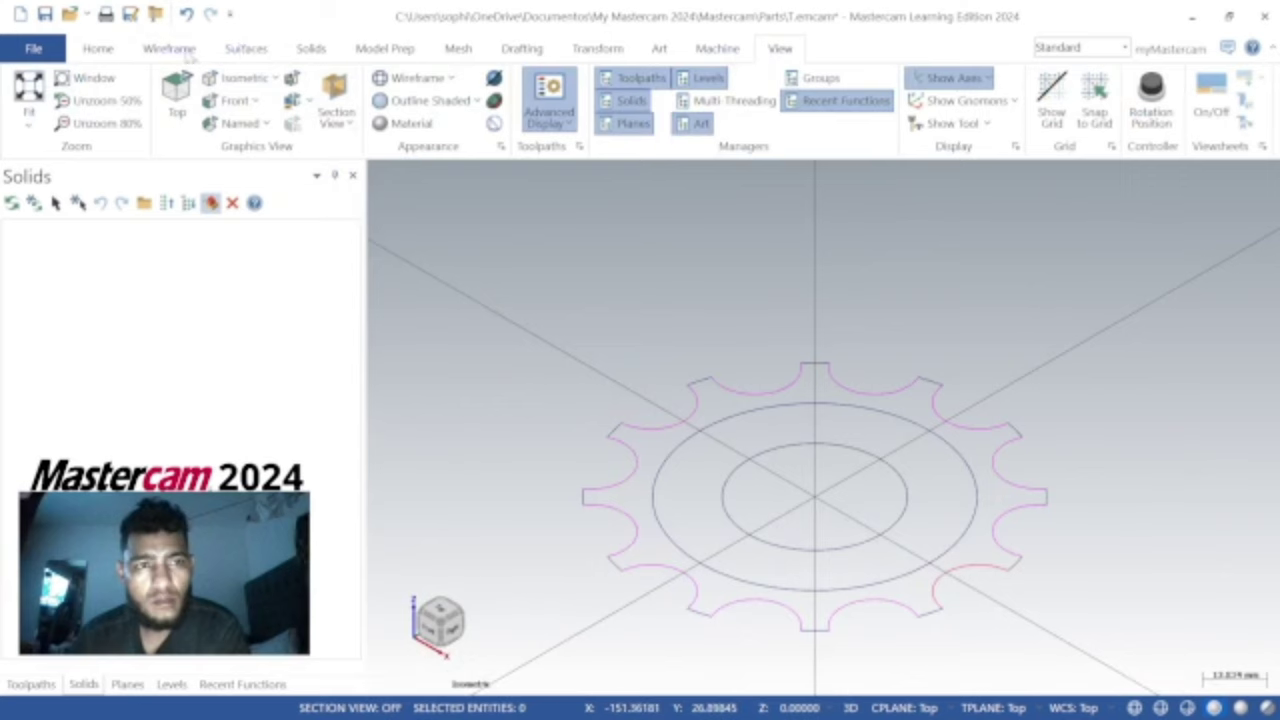
Delete all twelve short tooth-tip arcs from the gear's outer profile in the Top view
{"action": "left_click", "coordinate": [29, 87]}
{"action": "scroll", "coordinate": [552, 390], "scroll_direction": "down", "scroll_amount": 2}
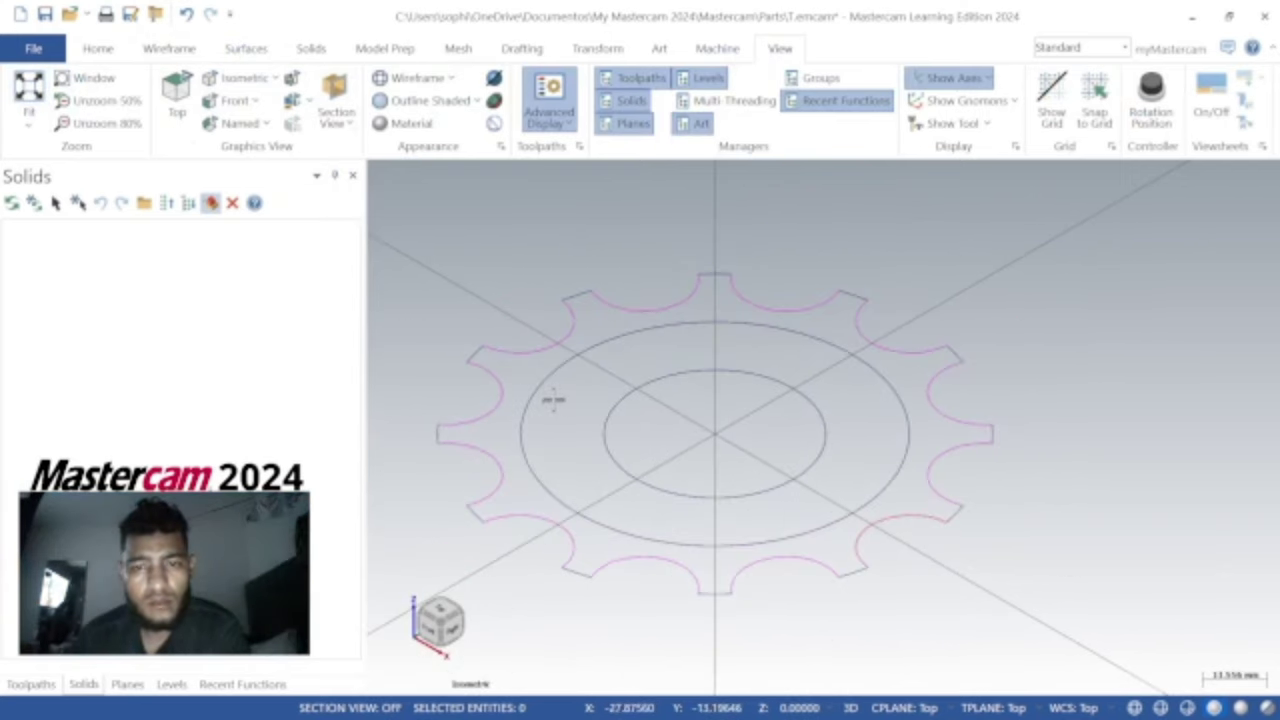
{"action": "key", "text": "alt+1"}
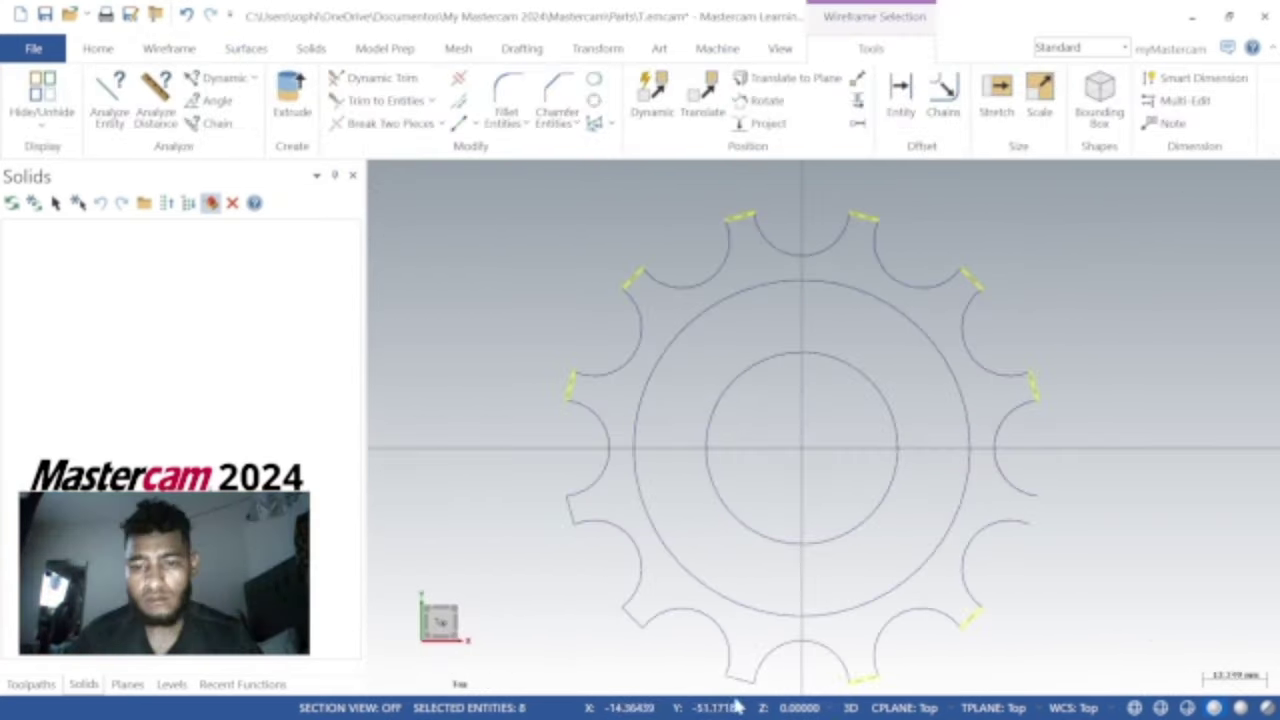
{"action": "left_click", "coordinate": [745, 679]}
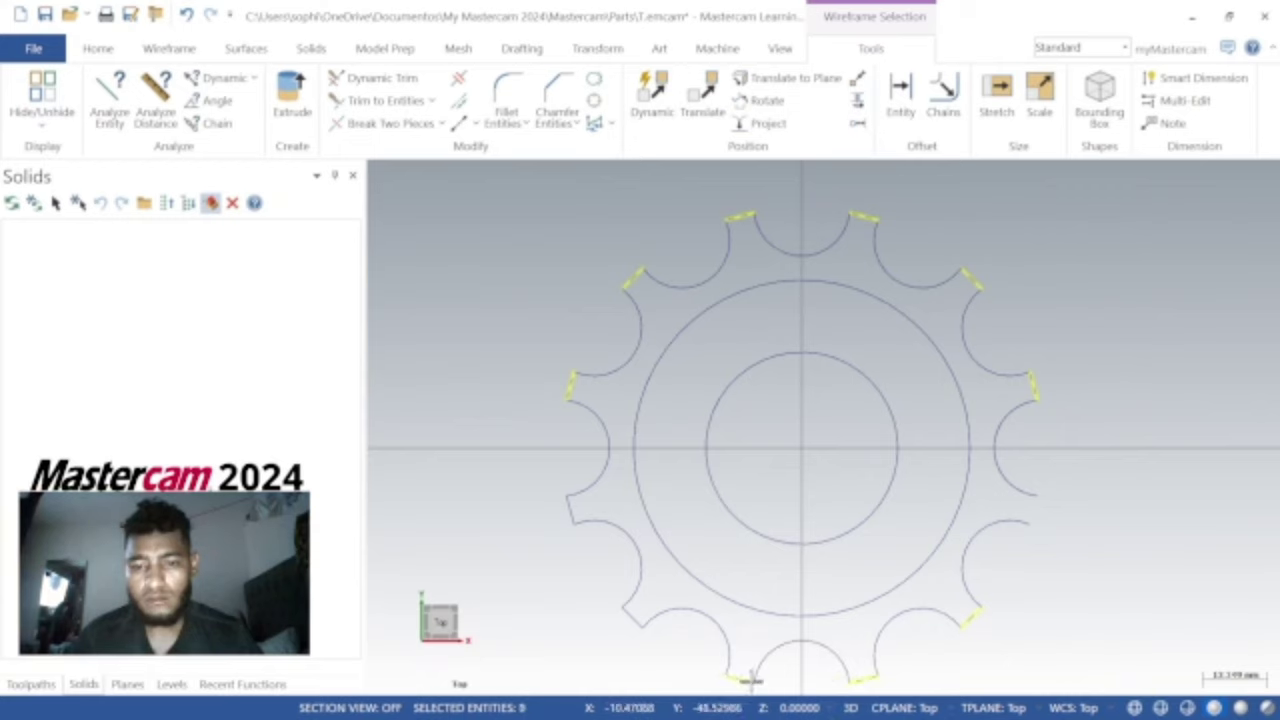
{"action": "left_click", "coordinate": [633, 614]}
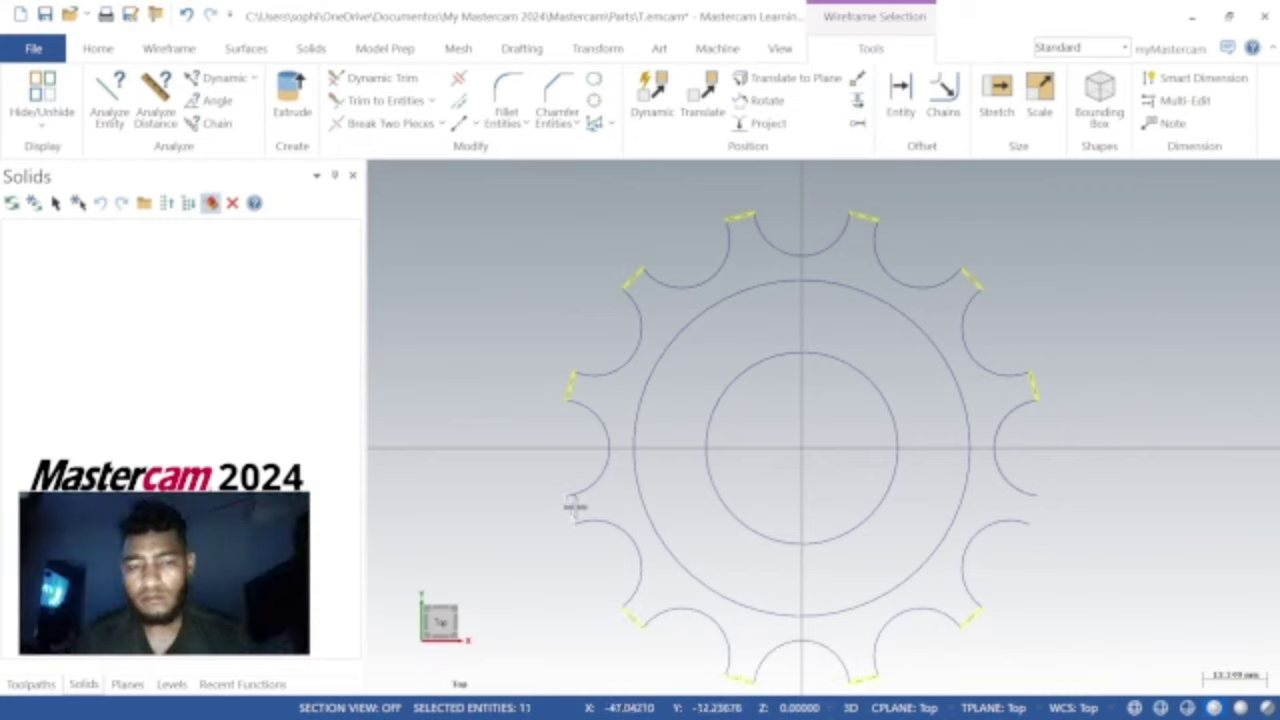
{"action": "key", "text": "Delete"}
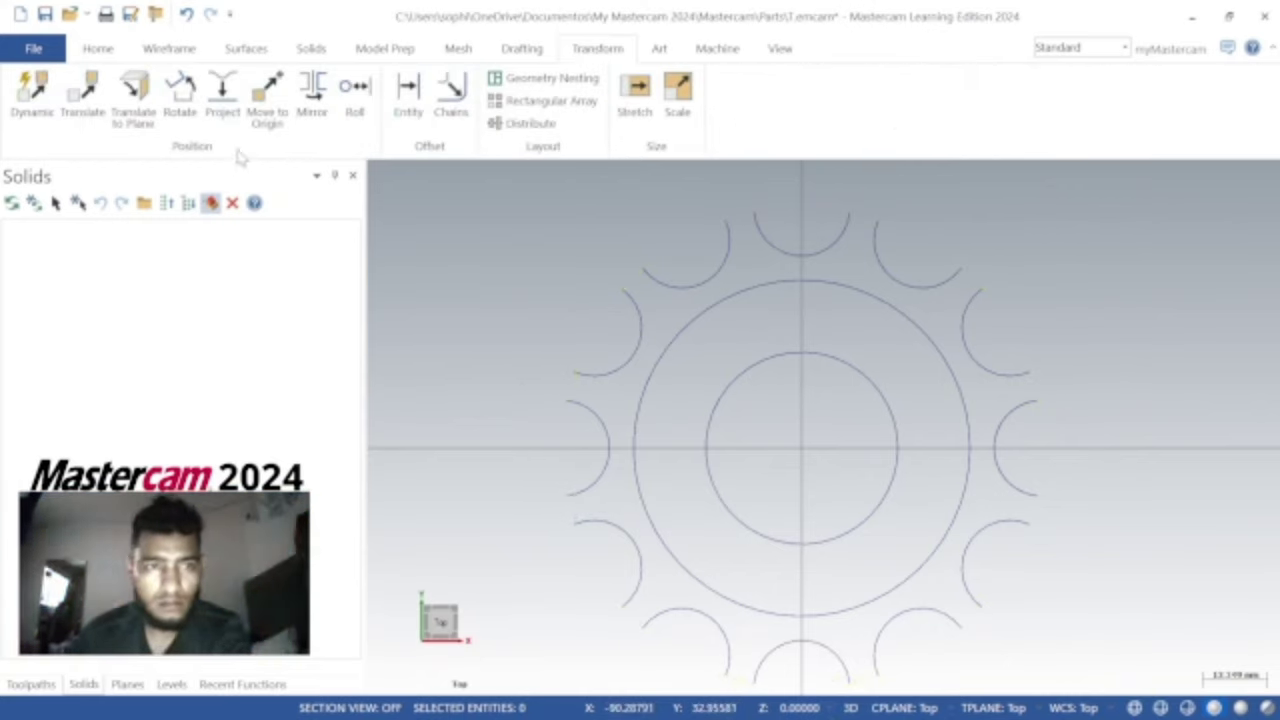
Draw an outer circle centred at the origin with a 50 mm radius
{"action": "left_click", "coordinate": [181, 49]}
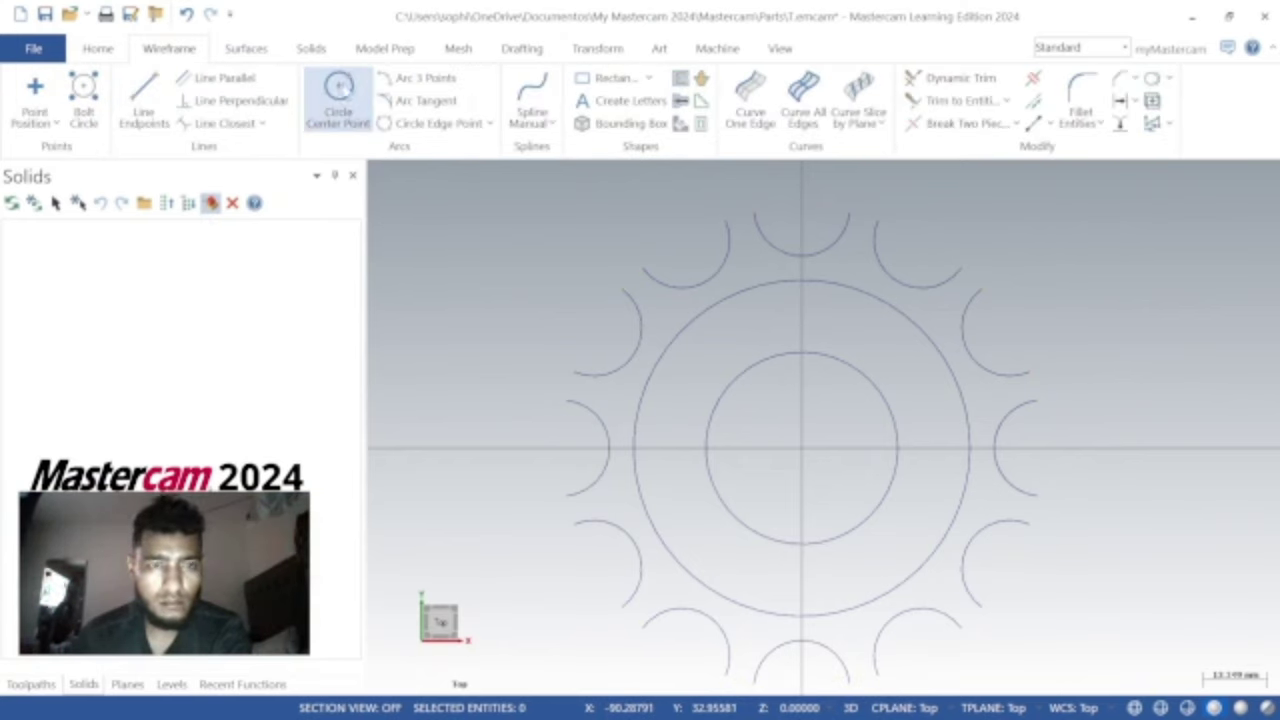
{"action": "left_click", "coordinate": [338, 88]}
{"action": "left_click", "coordinate": [805, 450]}
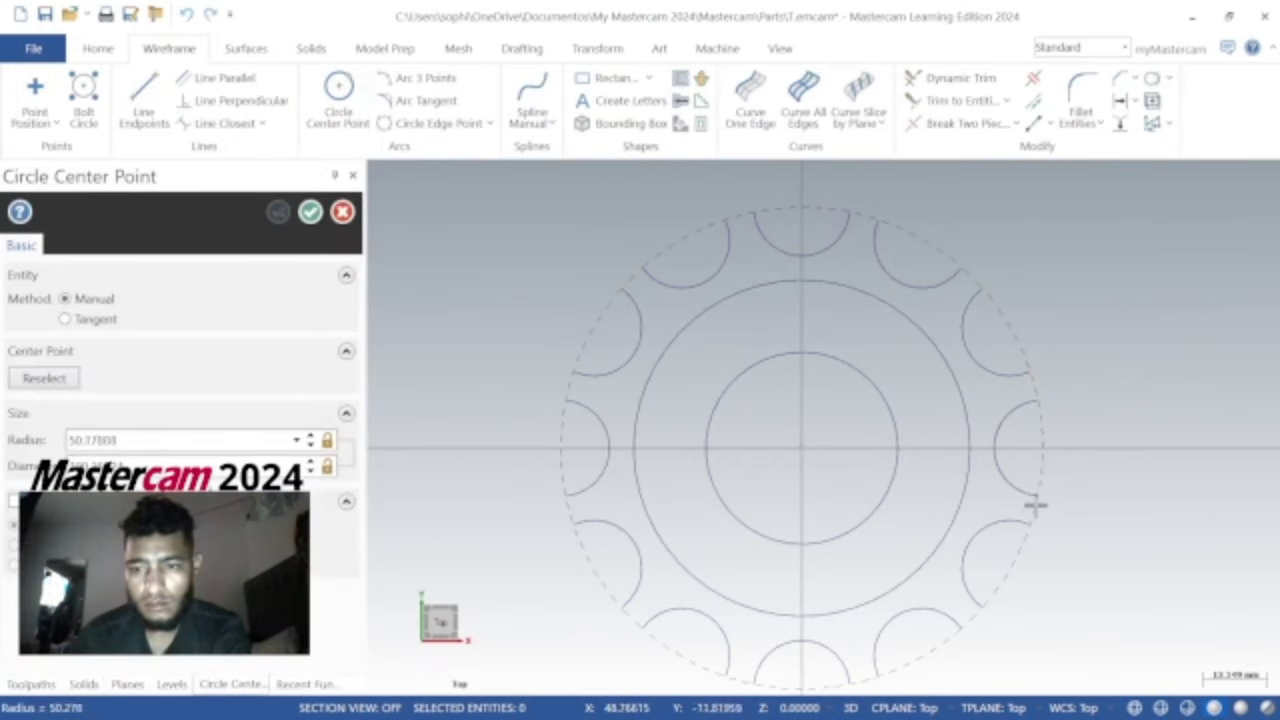
{"action": "left_click", "coordinate": [1037, 508]}
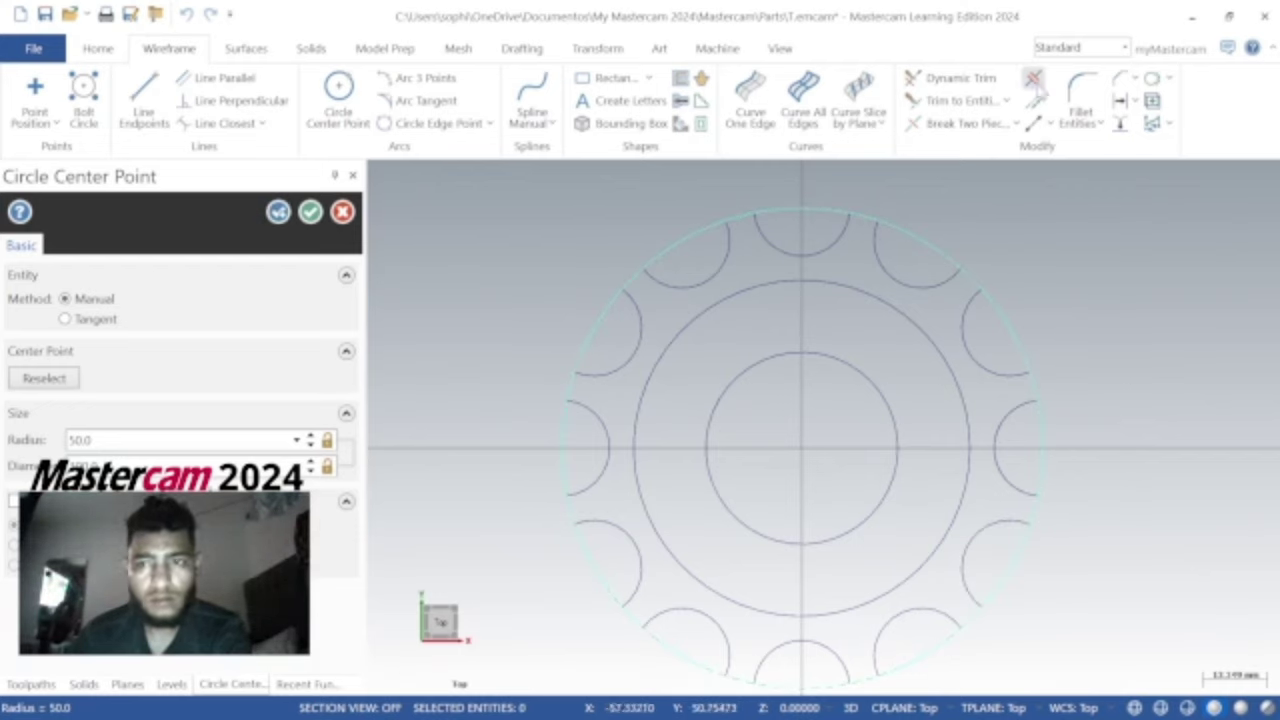
Trim the 50 mm radius circle between the ends of all twelve notch arcs with Dynamic Trim
{"action": "left_click", "coordinate": [950, 78]}
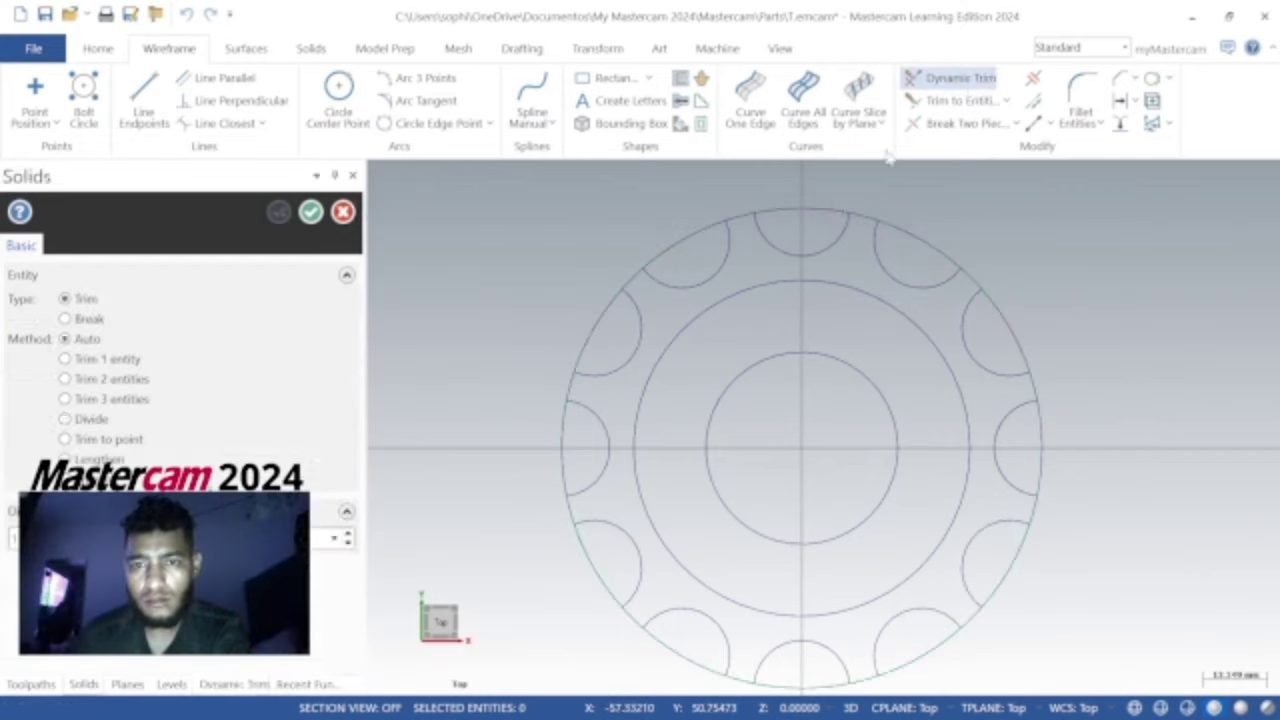
{"action": "left_click", "coordinate": [800, 211]}
{"action": "left_click", "coordinate": [699, 234]}
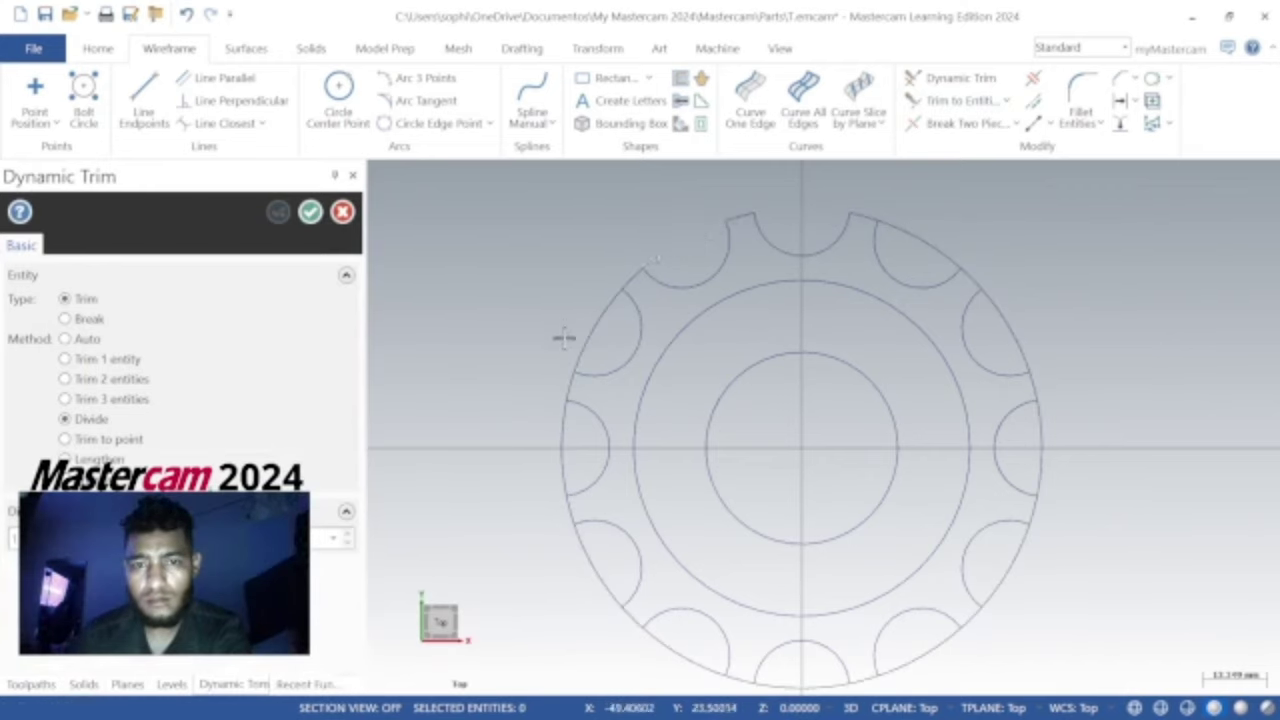
{"action": "left_click", "coordinate": [589, 334]}
{"action": "left_click", "coordinate": [563, 443]}
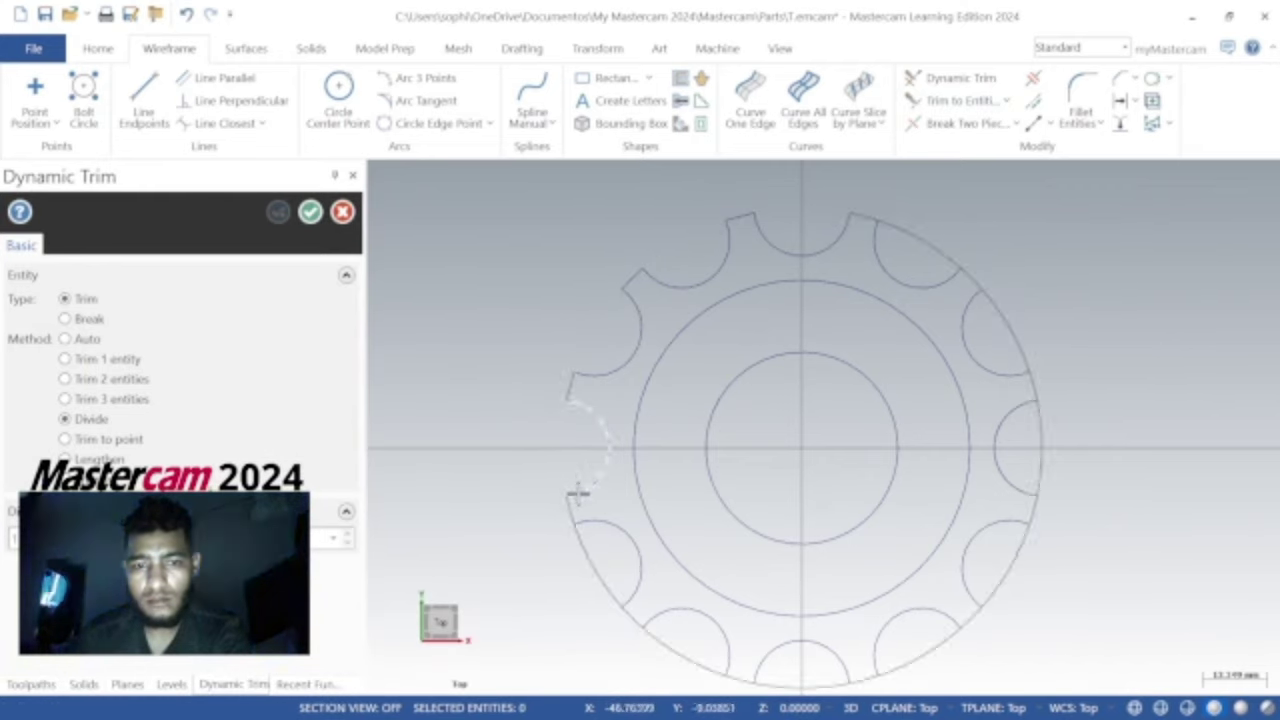
{"action": "left_click", "coordinate": [589, 561]}
{"action": "left_click", "coordinate": [676, 655]}
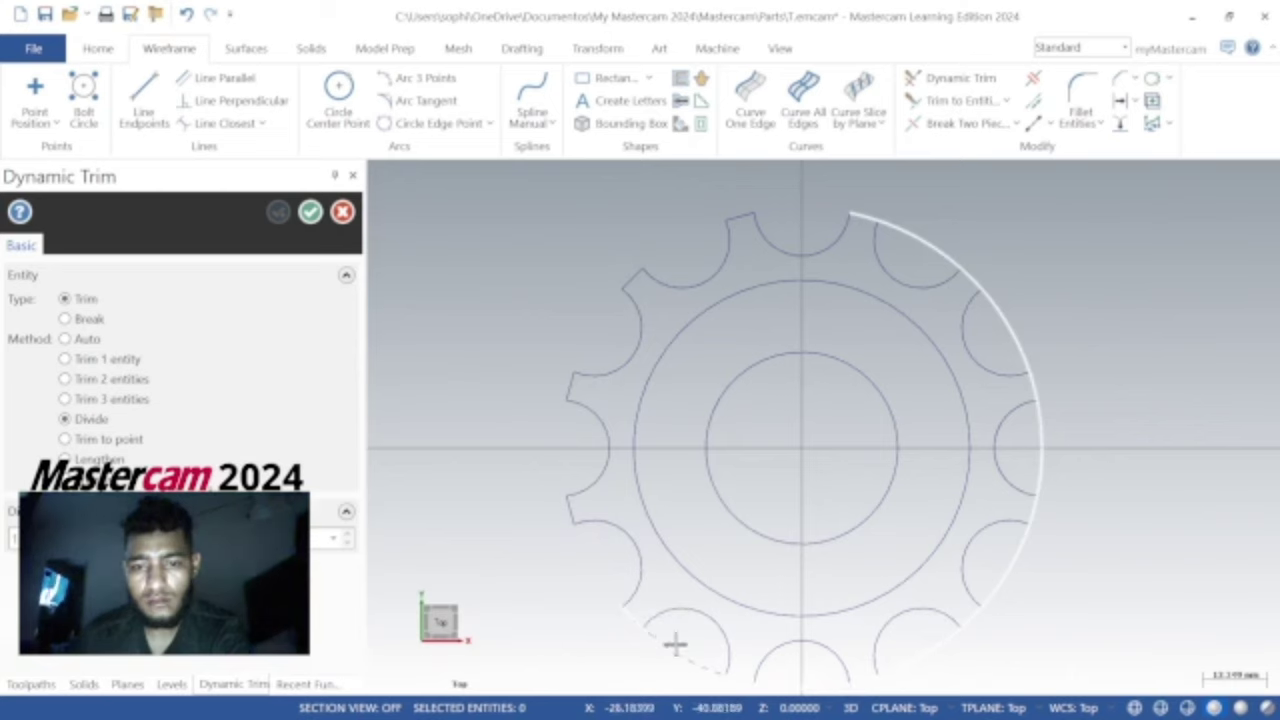
{"action": "left_click", "coordinate": [782, 685]}
{"action": "left_click", "coordinate": [914, 658]}
{"action": "left_click", "coordinate": [1000, 586]}
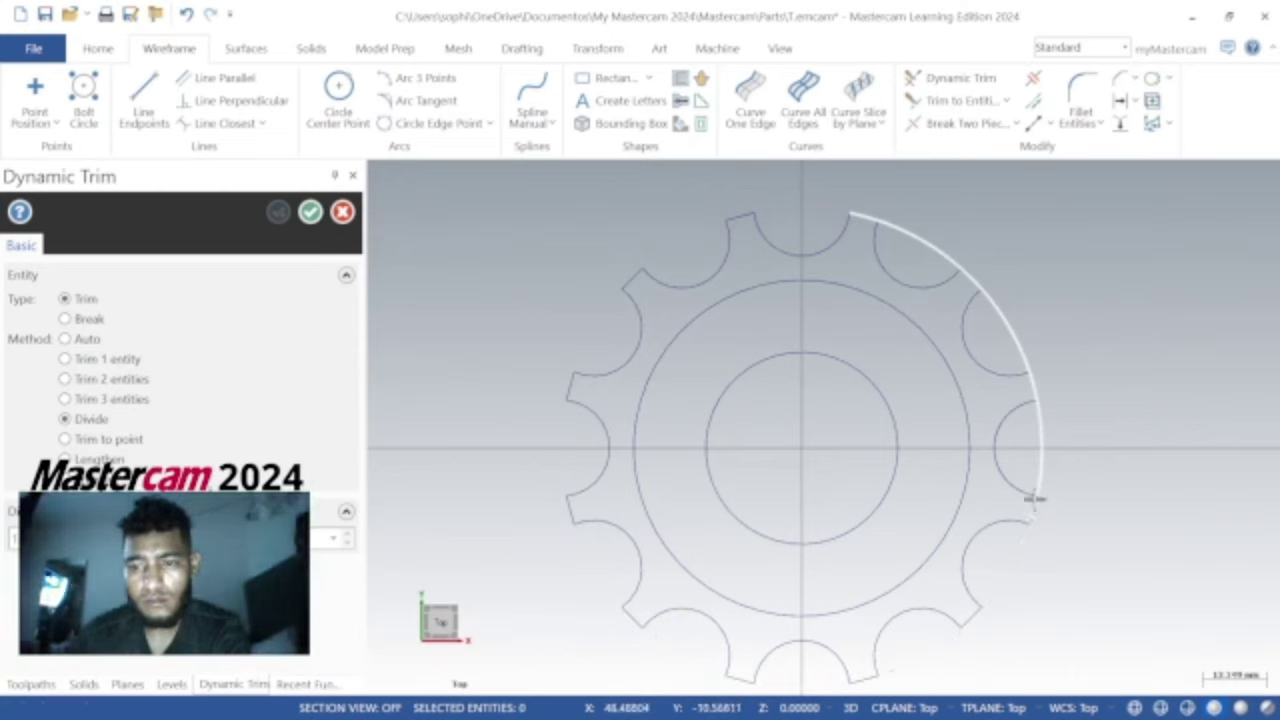
{"action": "left_click", "coordinate": [1044, 446]}
{"action": "left_click", "coordinate": [1018, 338]}
{"action": "left_click", "coordinate": [936, 249]}
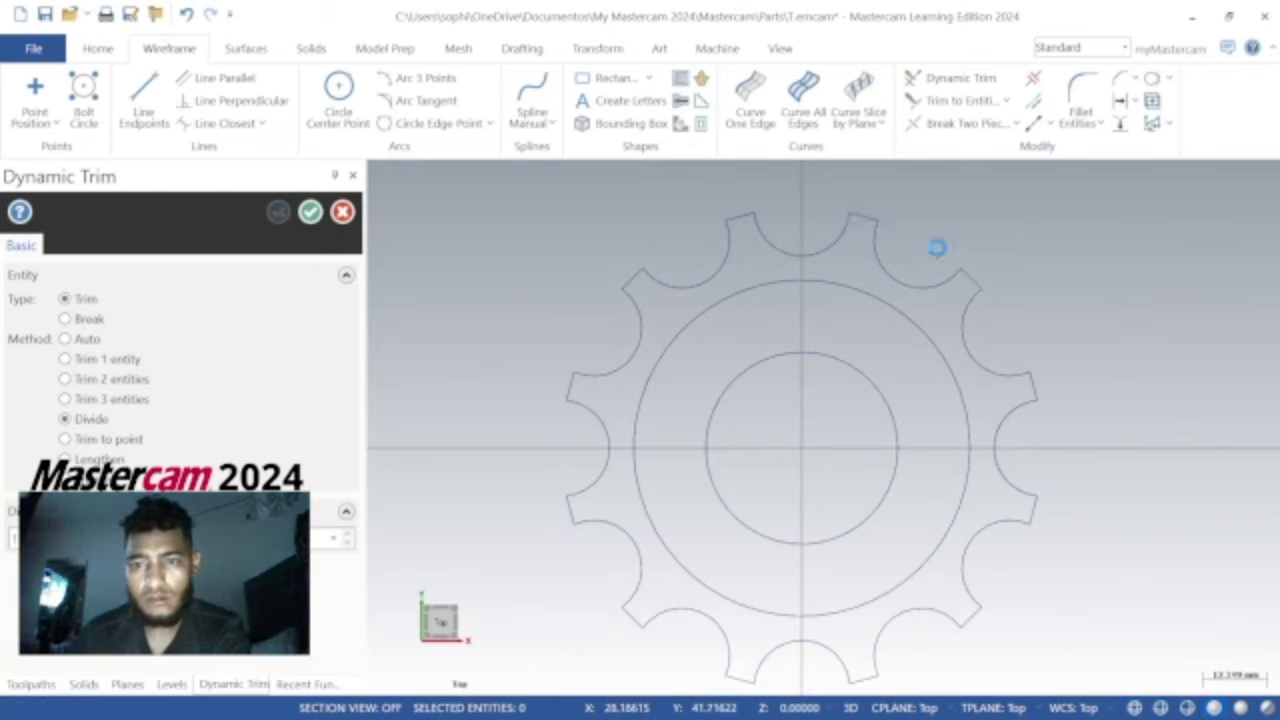
{"action": "left_click", "coordinate": [311, 48]}
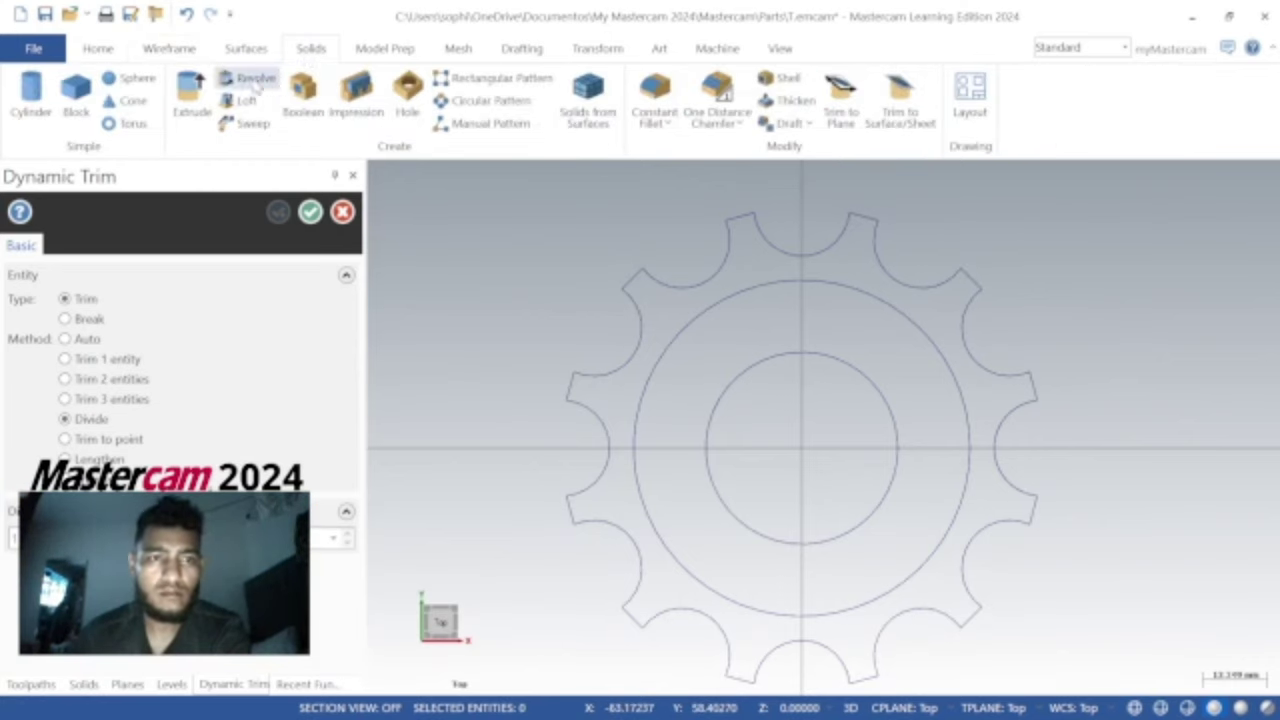
{"action": "left_click", "coordinate": [197, 88]}
{"action": "left_click", "coordinate": [578, 416]}
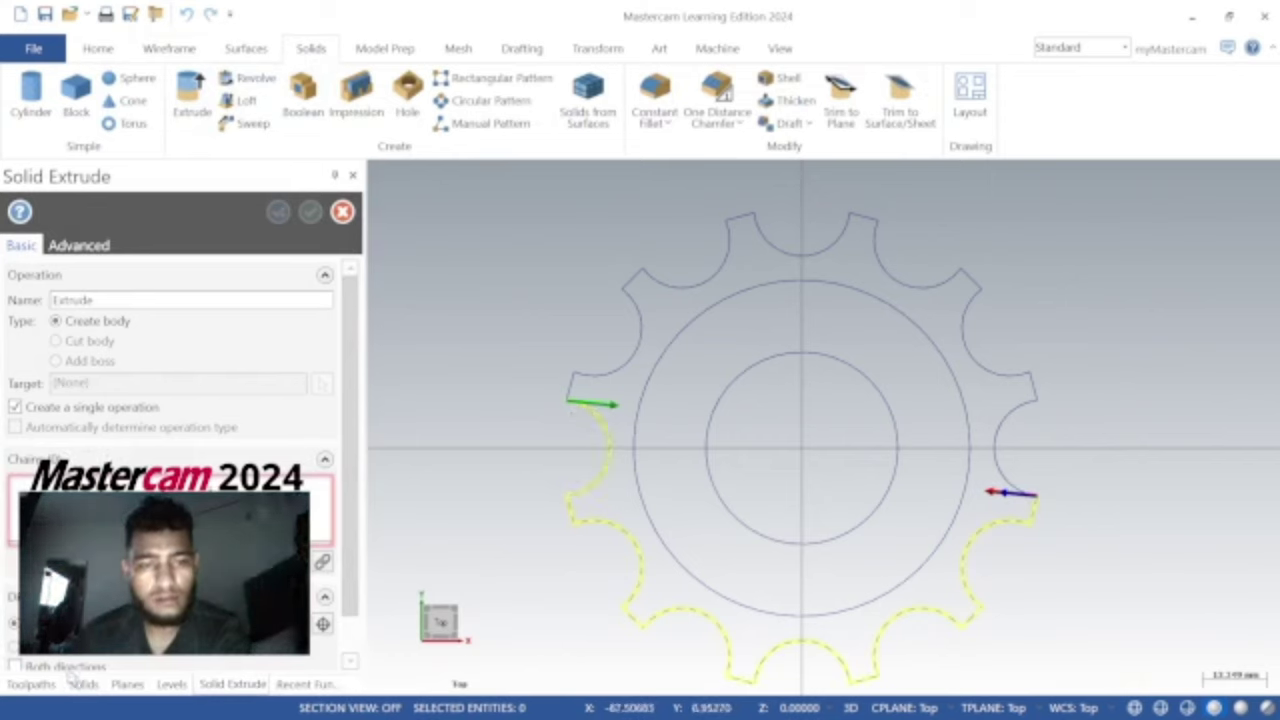
{"action": "key", "text": "Return"}
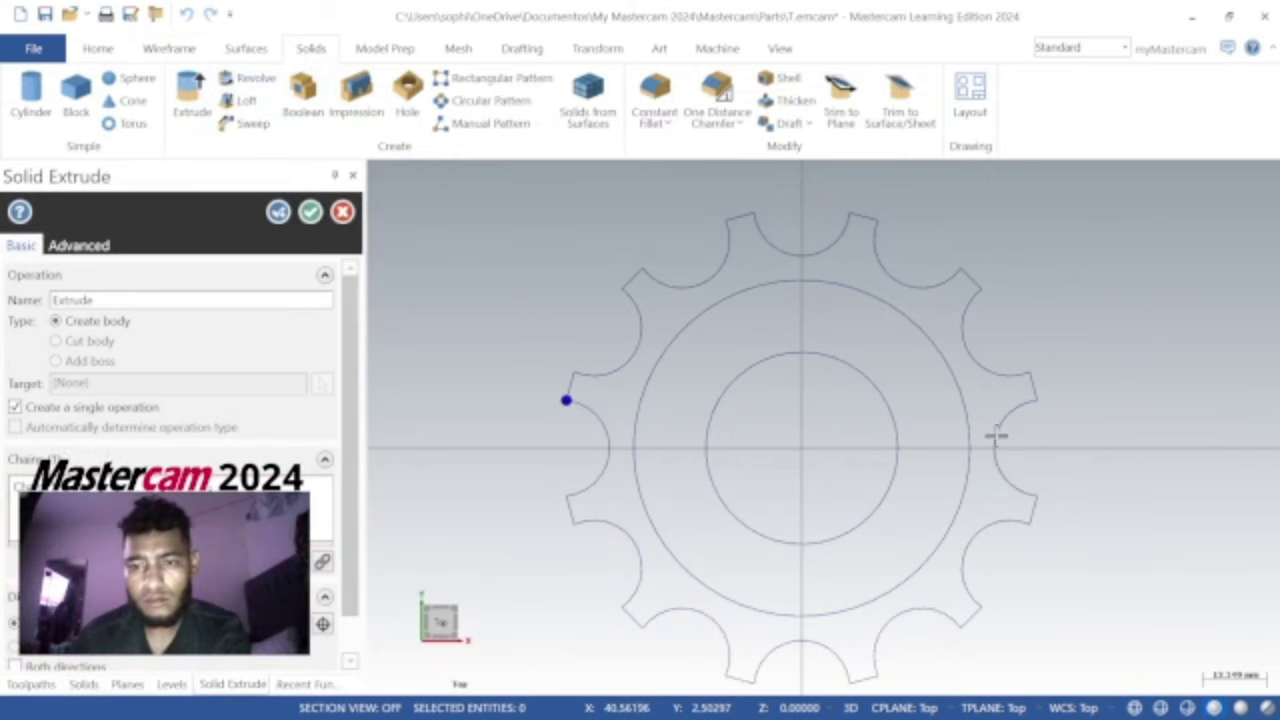
{"action": "key", "text": "Escape"}
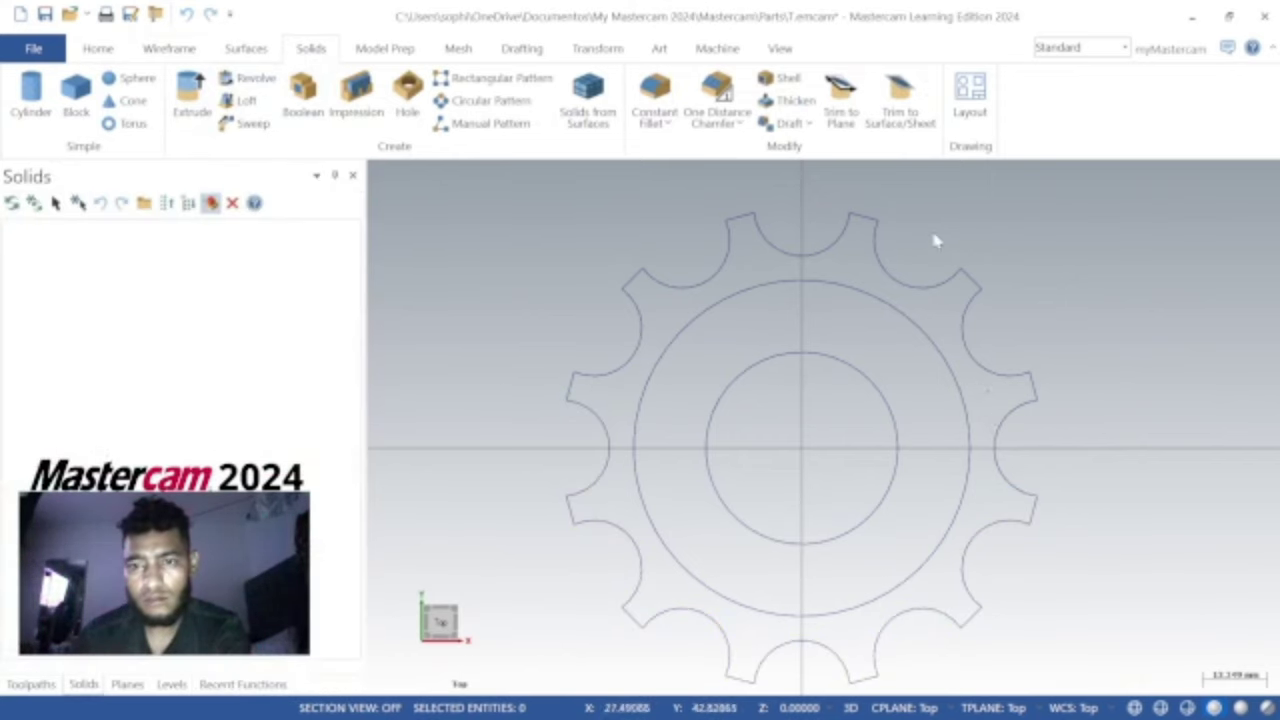
Delete the notch arc on the positive X side of the gear profile
{"action": "left_click", "coordinate": [1005, 420]}
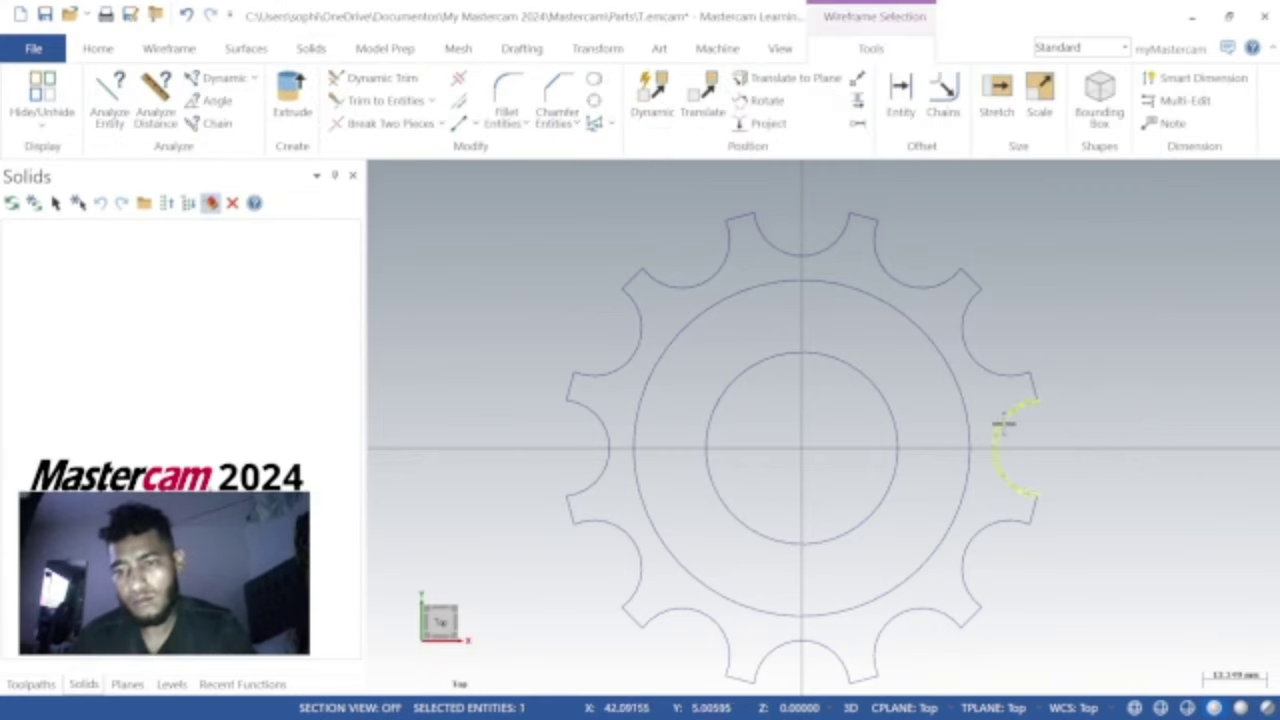
{"action": "left_click", "coordinate": [1004, 424]}
{"action": "left_click", "coordinate": [1000, 423]}
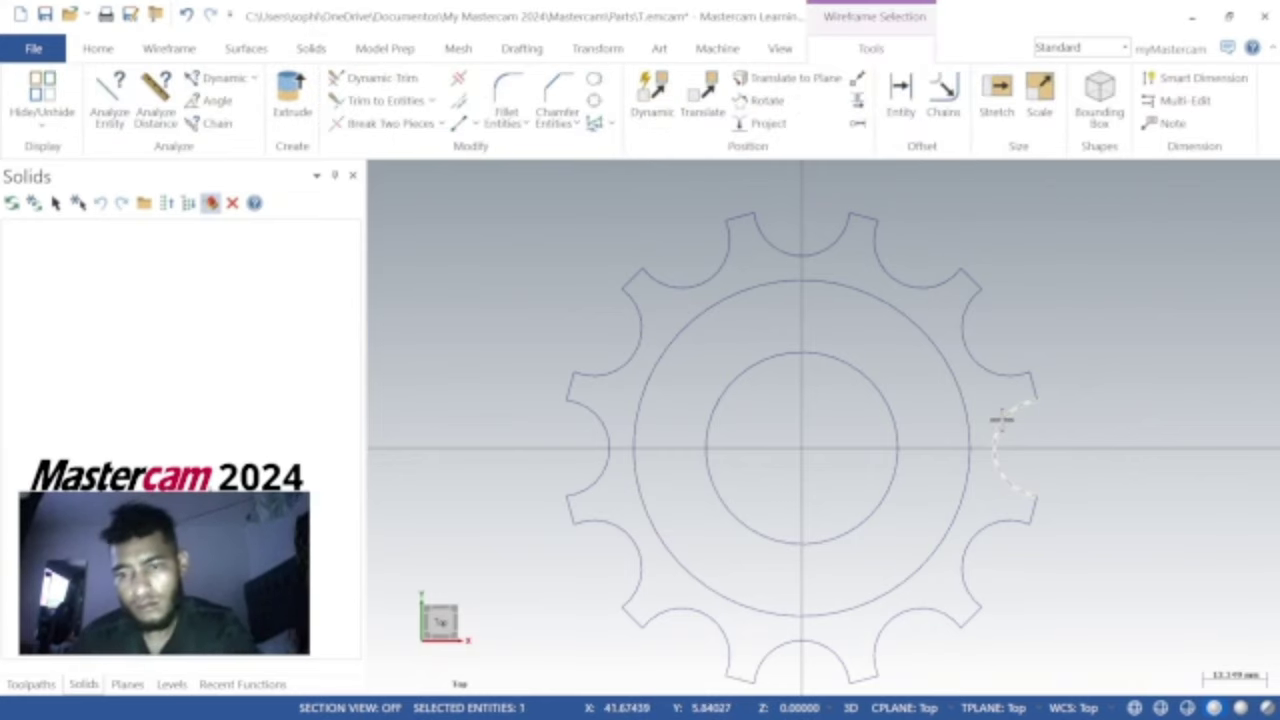
{"action": "key", "text": "Delete"}
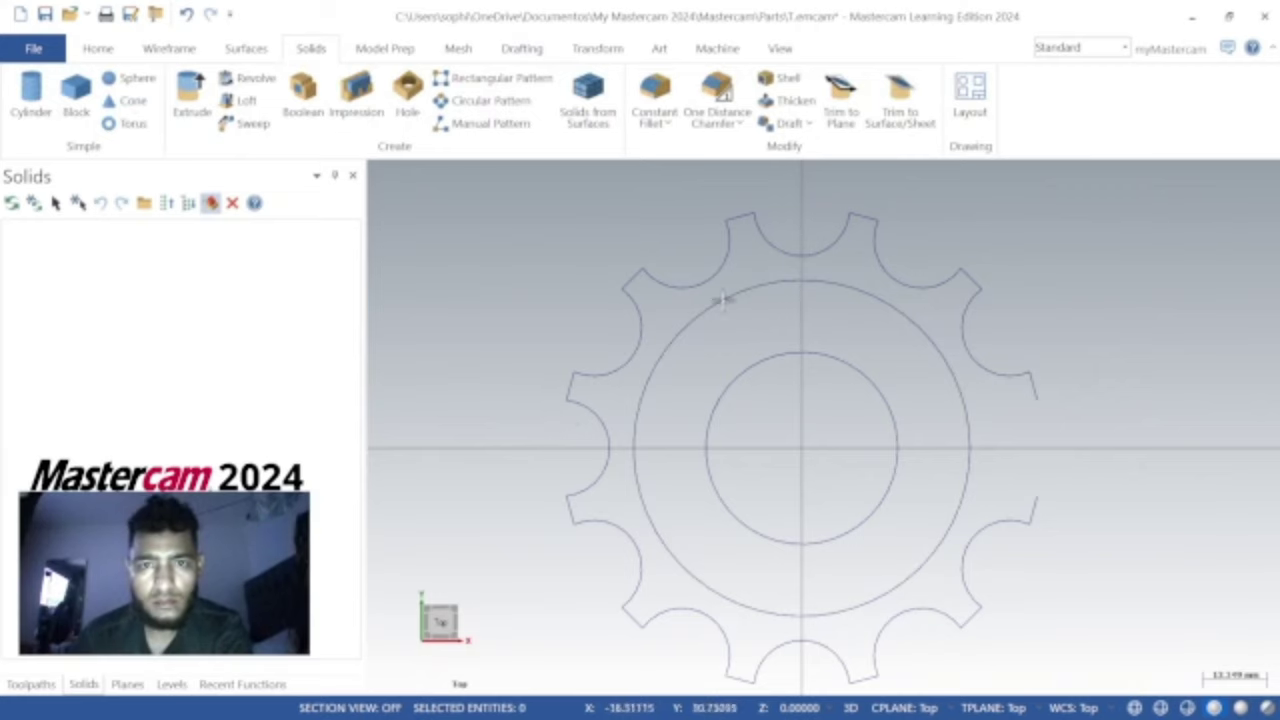
Mirror a copy of the notch arc on the negative X side across the Y axis to the positive X side
{"action": "left_click", "coordinate": [602, 52]}
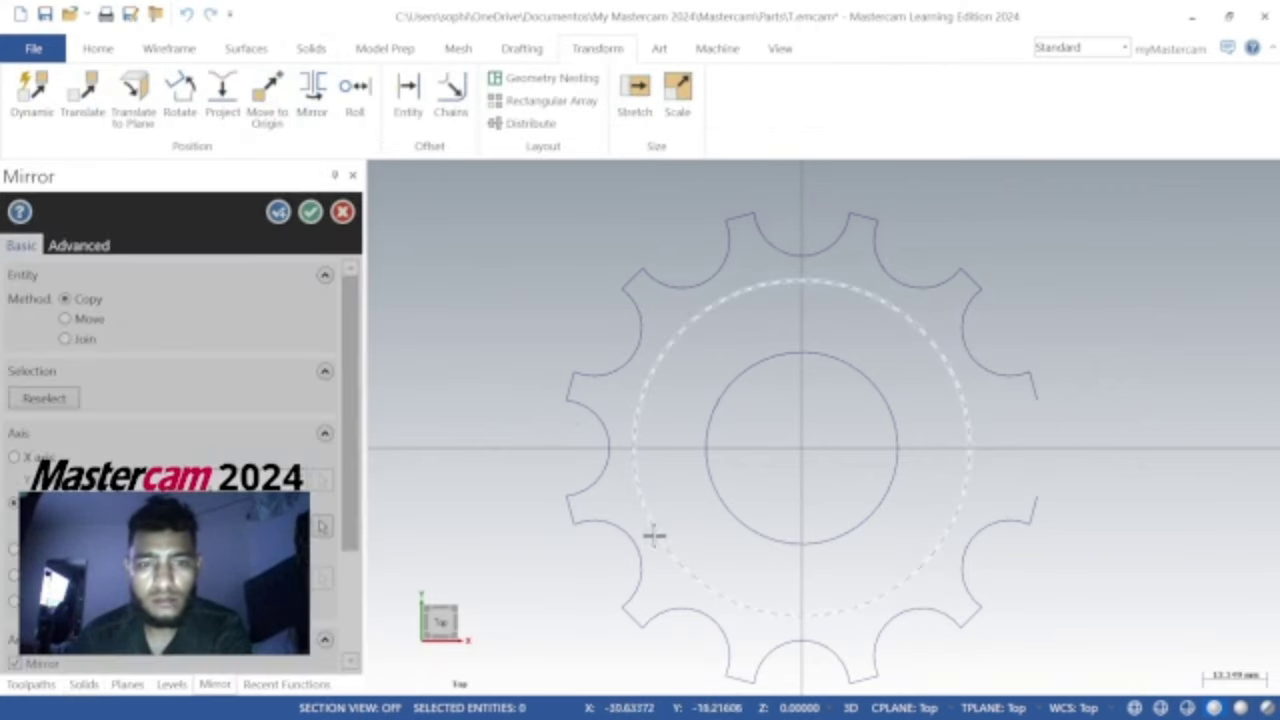
{"action": "left_click", "coordinate": [584, 425]}
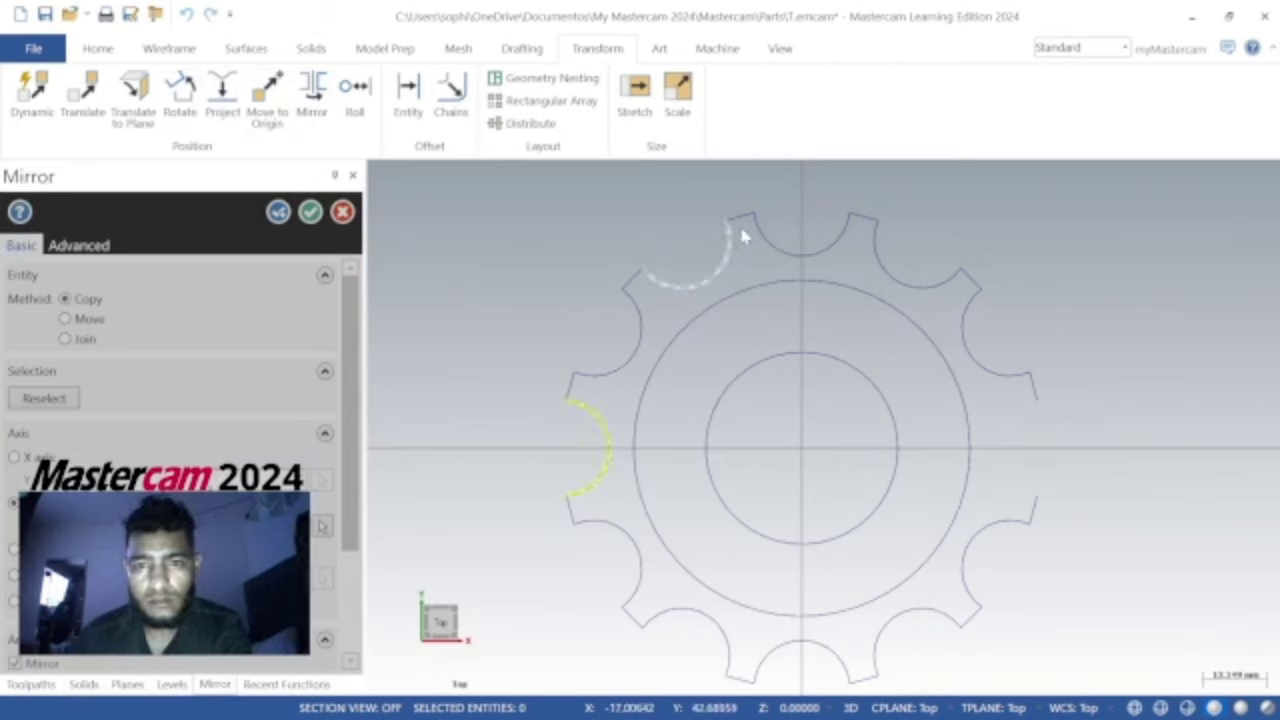
{"action": "key", "text": "Return"}
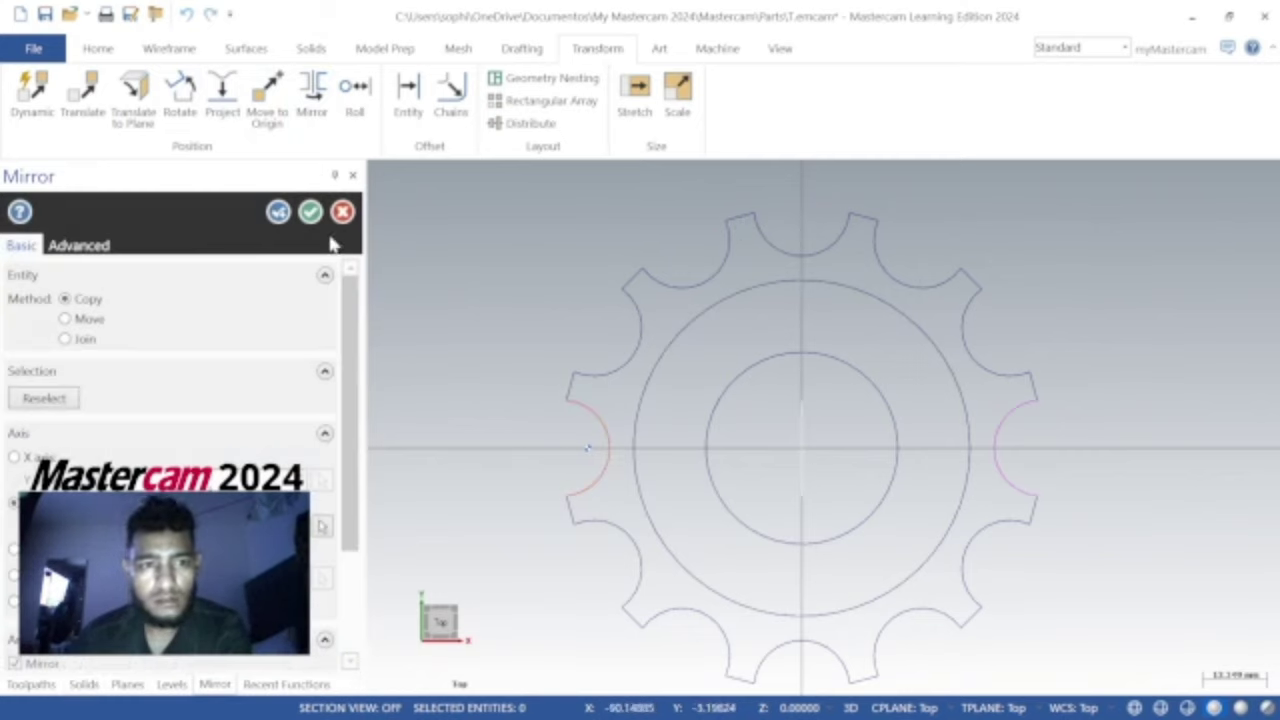
{"action": "left_click", "coordinate": [310, 211]}
Extrude the closed toothed outer profile as a new solid body, checking it in the Isometric view
{"action": "left_click", "coordinate": [311, 48]}
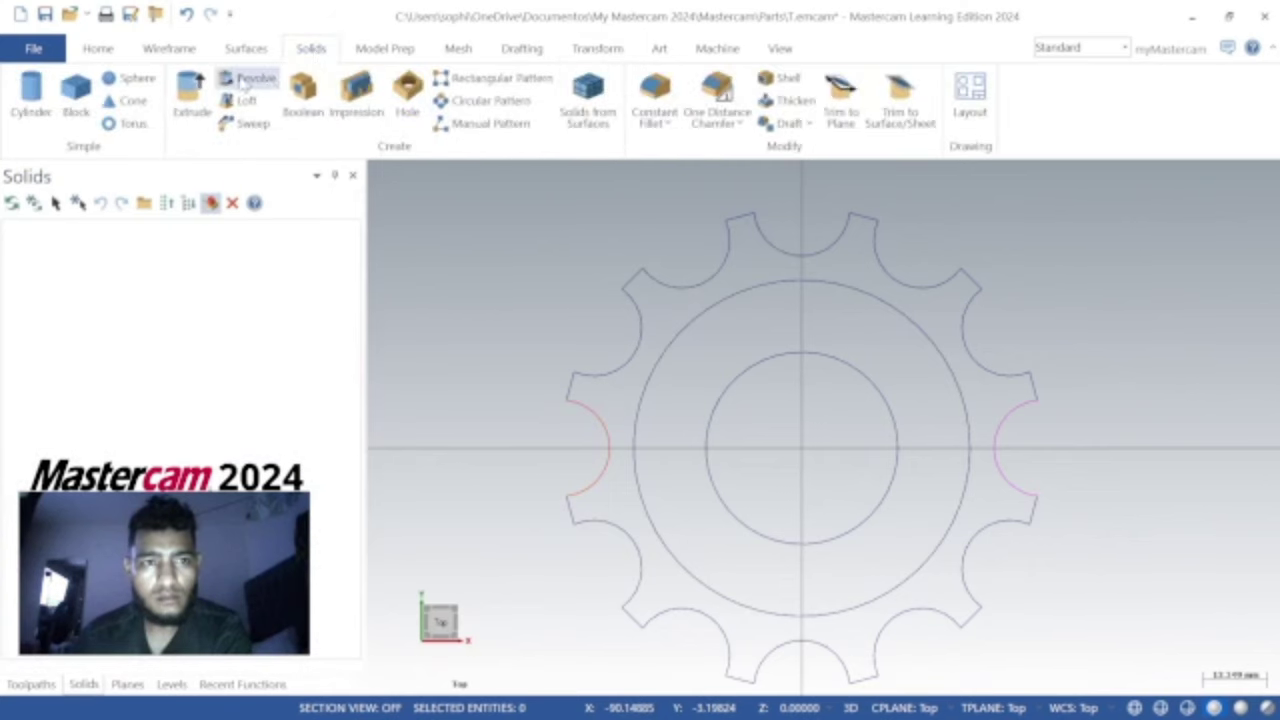
{"action": "left_click", "coordinate": [200, 92]}
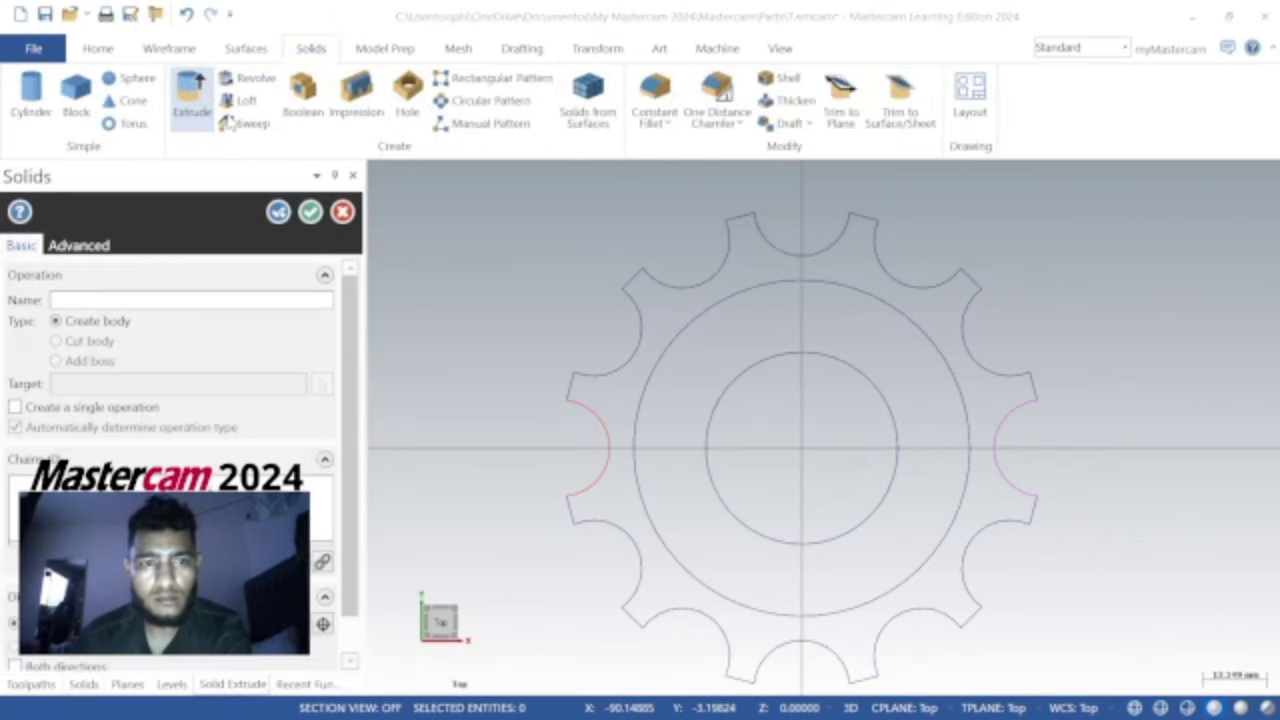
{"action": "left_click", "coordinate": [630, 300]}
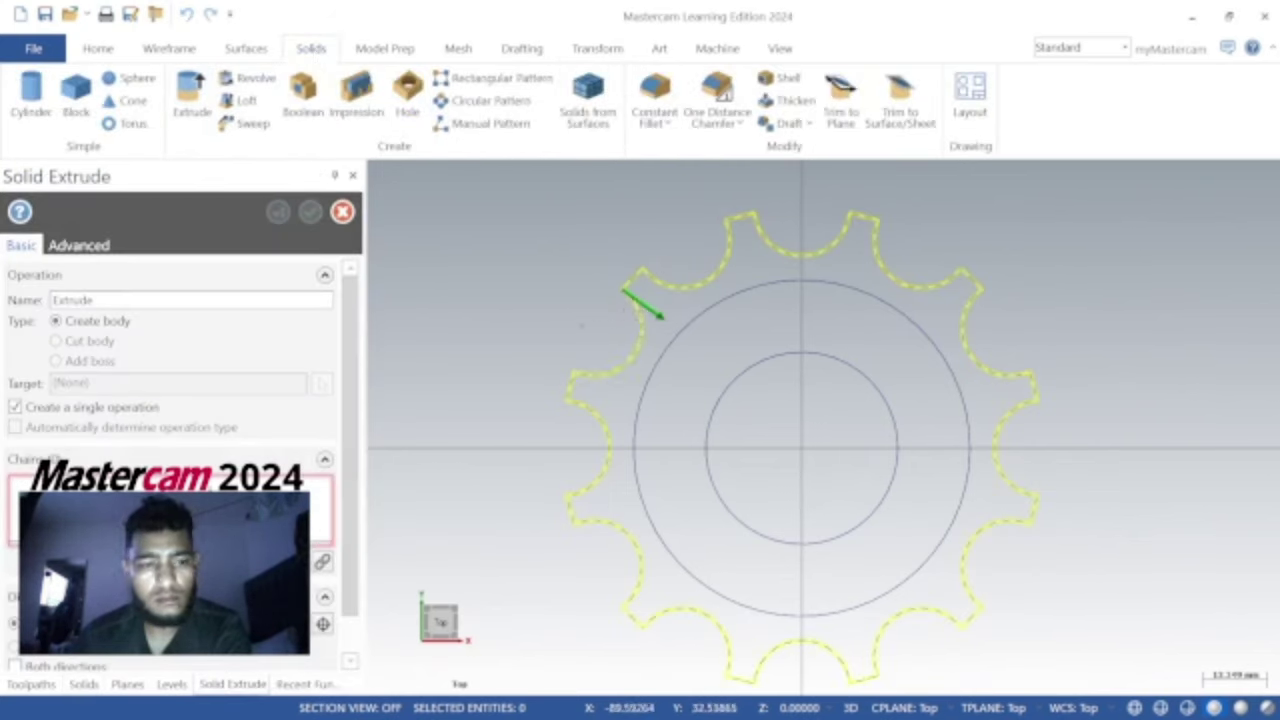
{"action": "key", "text": "Return"}
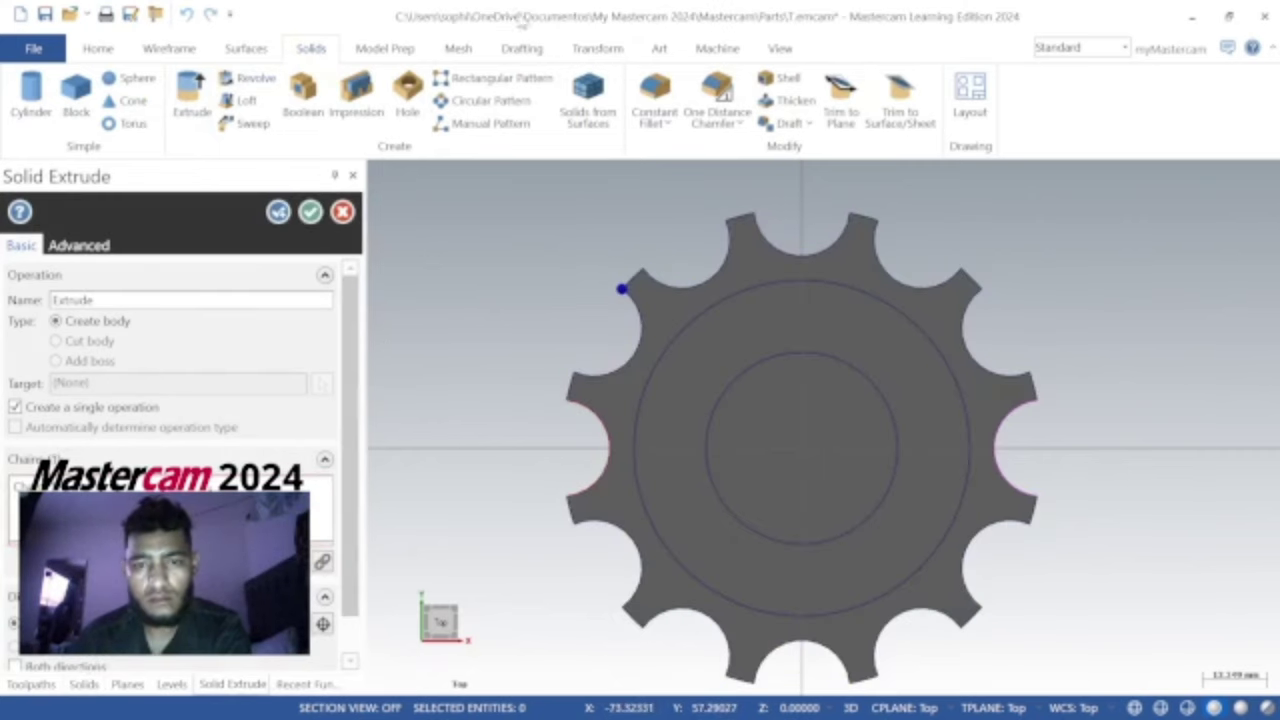
{"action": "left_click", "coordinate": [779, 48]}
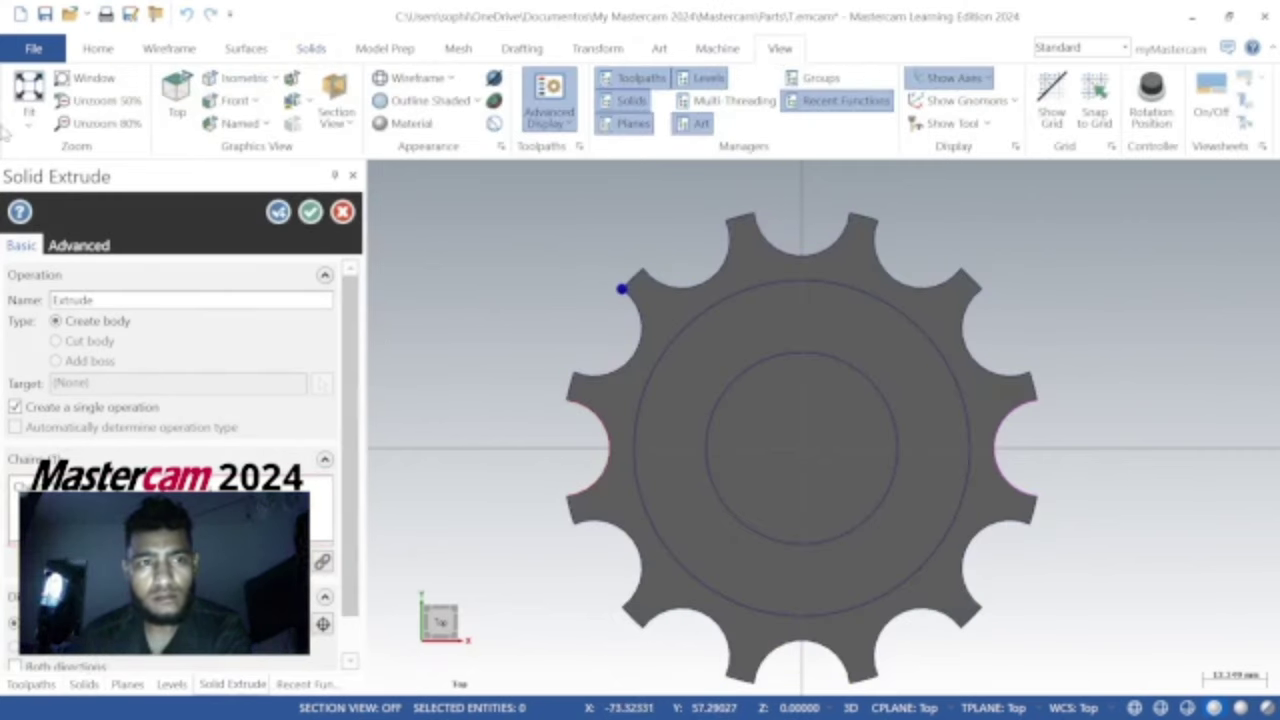
{"action": "left_click", "coordinate": [255, 80]}
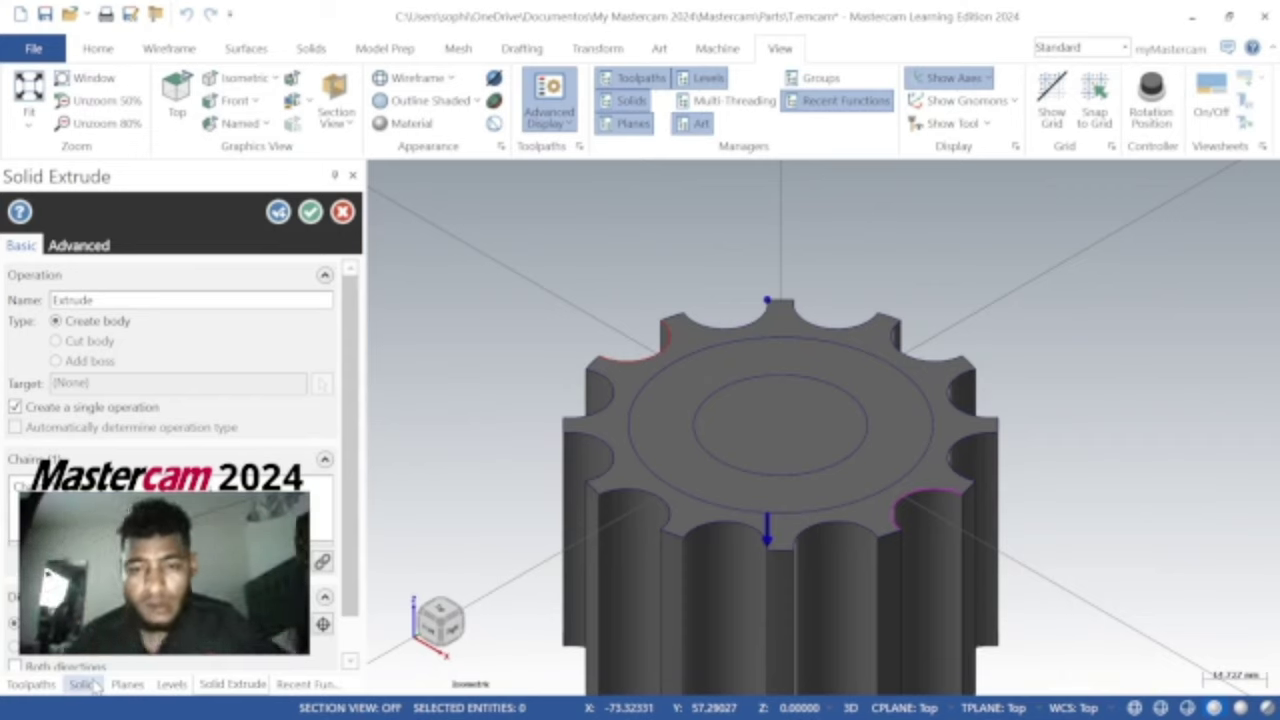
{"action": "left_click", "coordinate": [310, 211]}
Translate the inner circle vertically above the gear's top face using the Join method, working in the Front view and plane
{"action": "scroll", "coordinate": [680, 430], "scroll_direction": "down", "scroll_amount": 2}
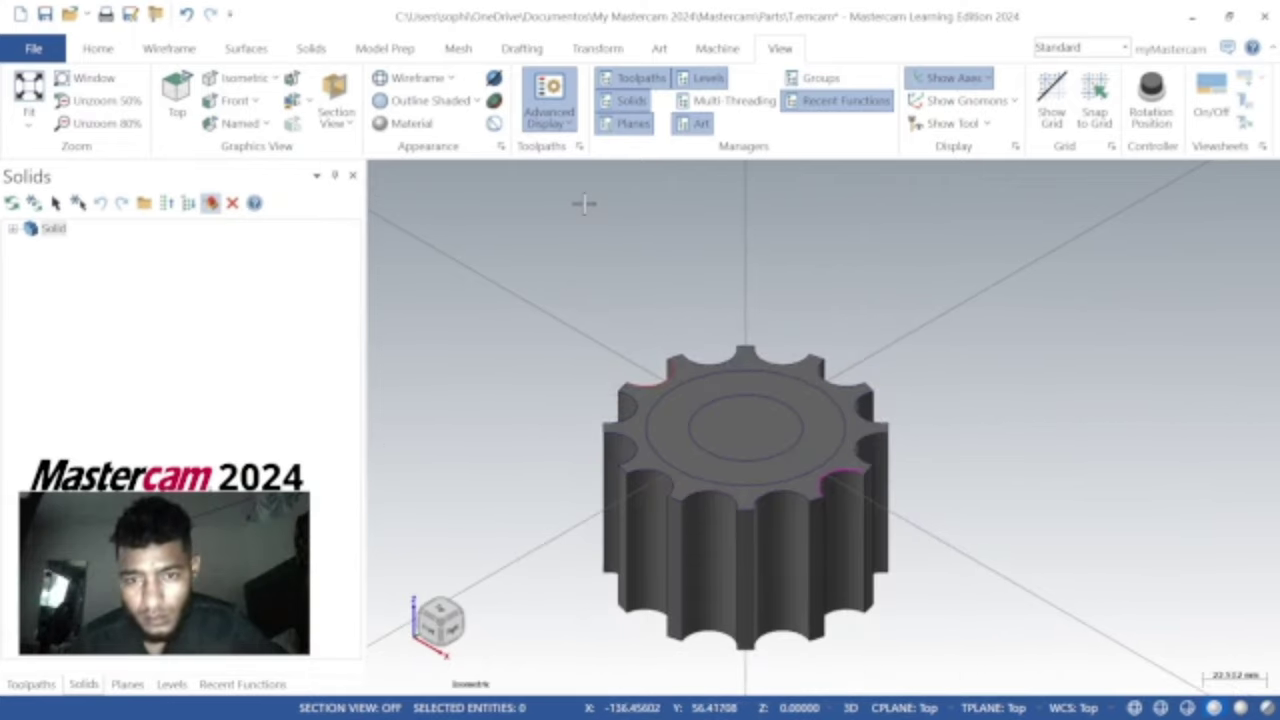
{"action": "left_click", "coordinate": [730, 397]}
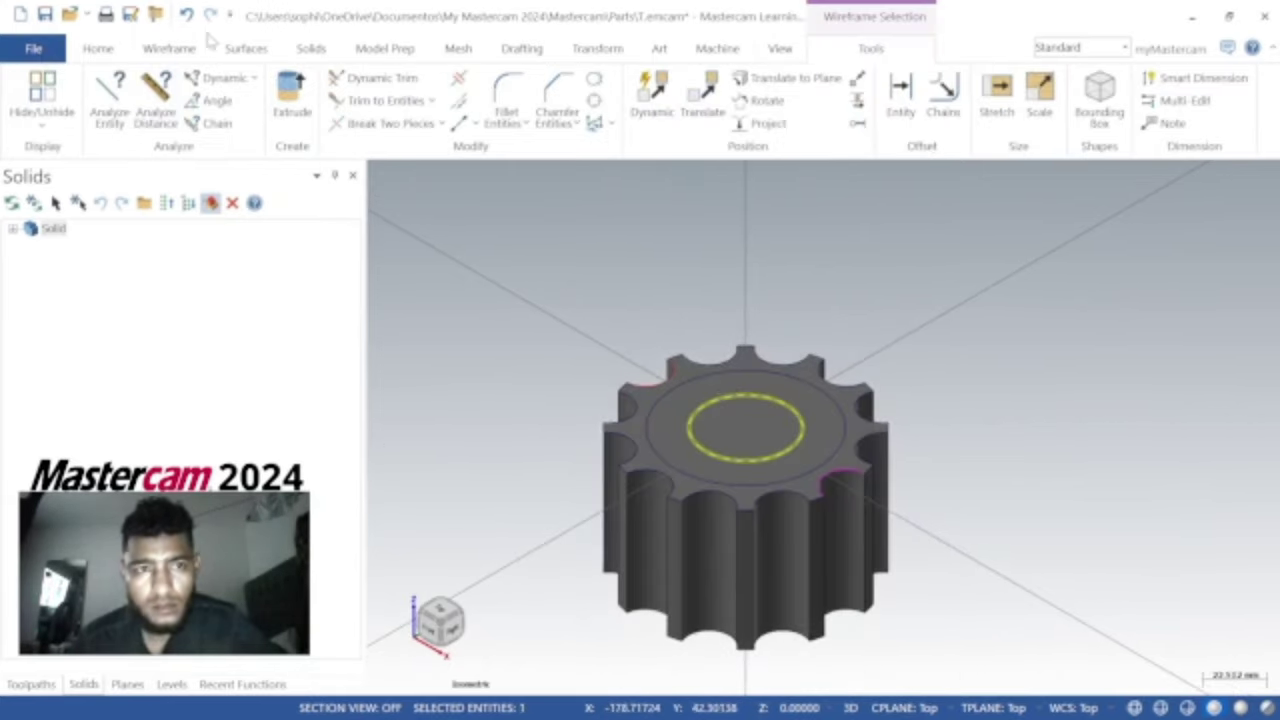
{"action": "left_click", "coordinate": [779, 50]}
{"action": "left_click", "coordinate": [178, 92]}
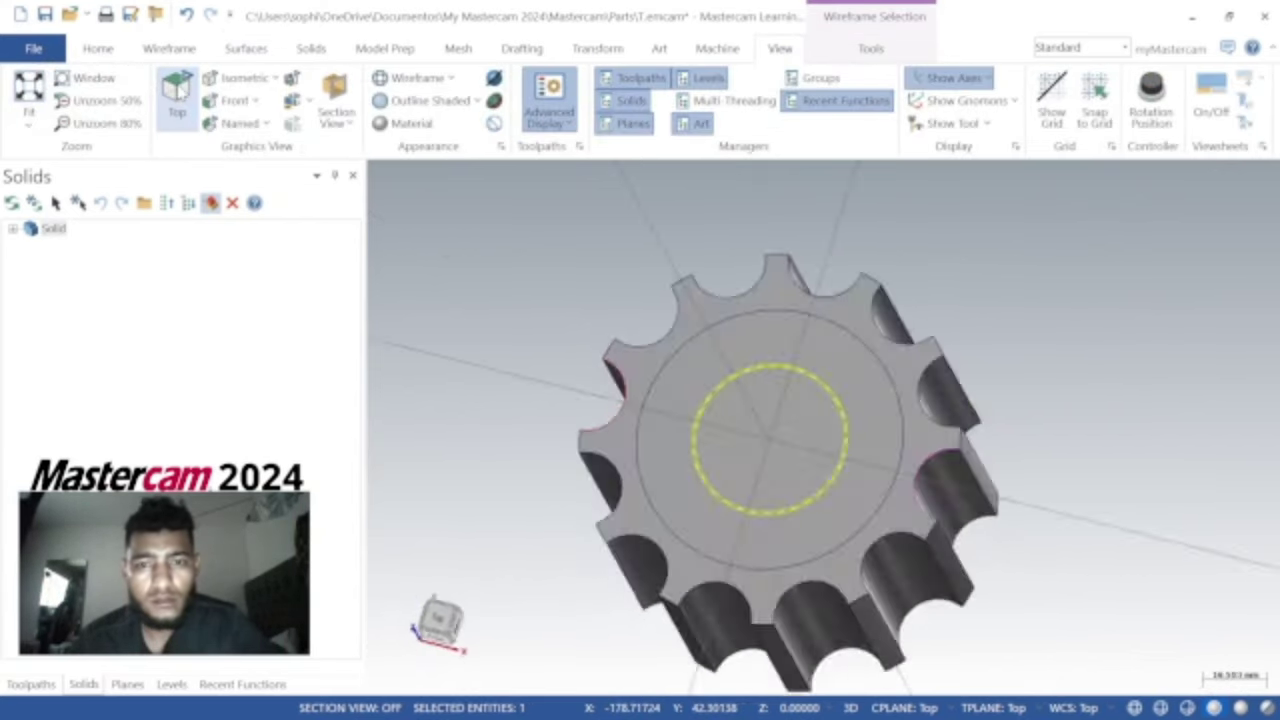
{"action": "left_click", "coordinate": [238, 78]}
{"action": "left_click", "coordinate": [230, 101]}
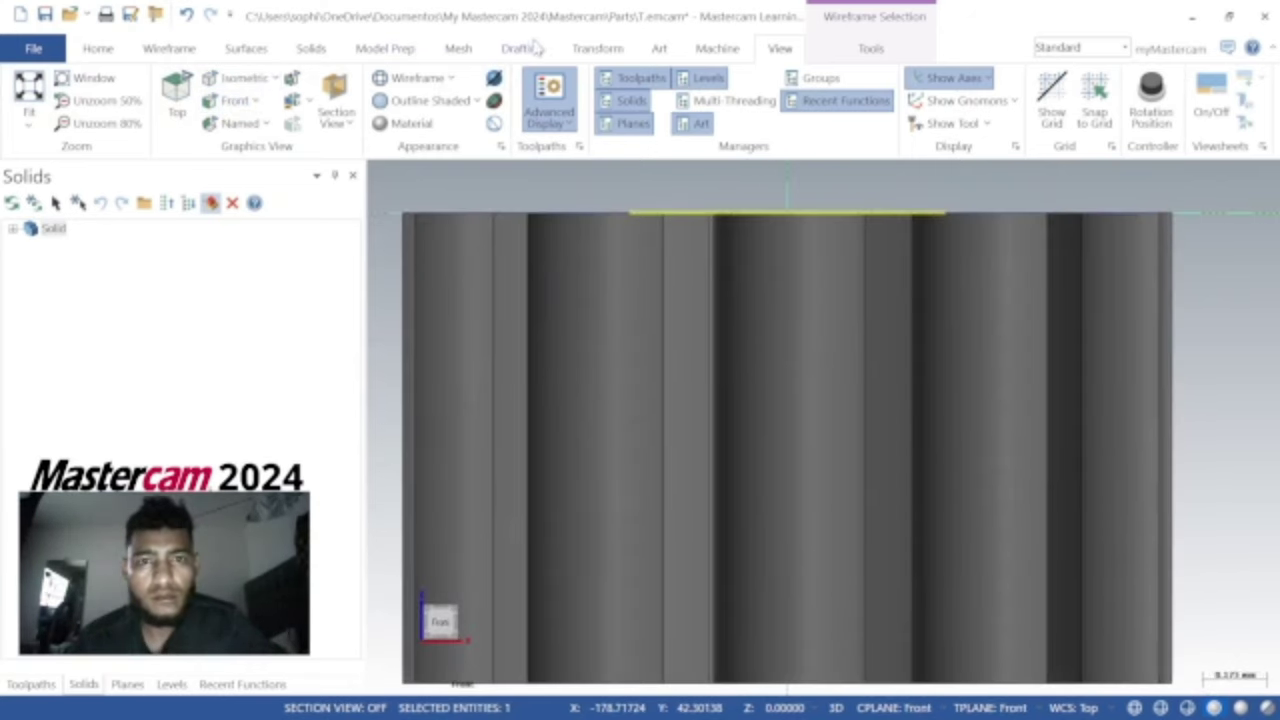
{"action": "left_click", "coordinate": [597, 48]}
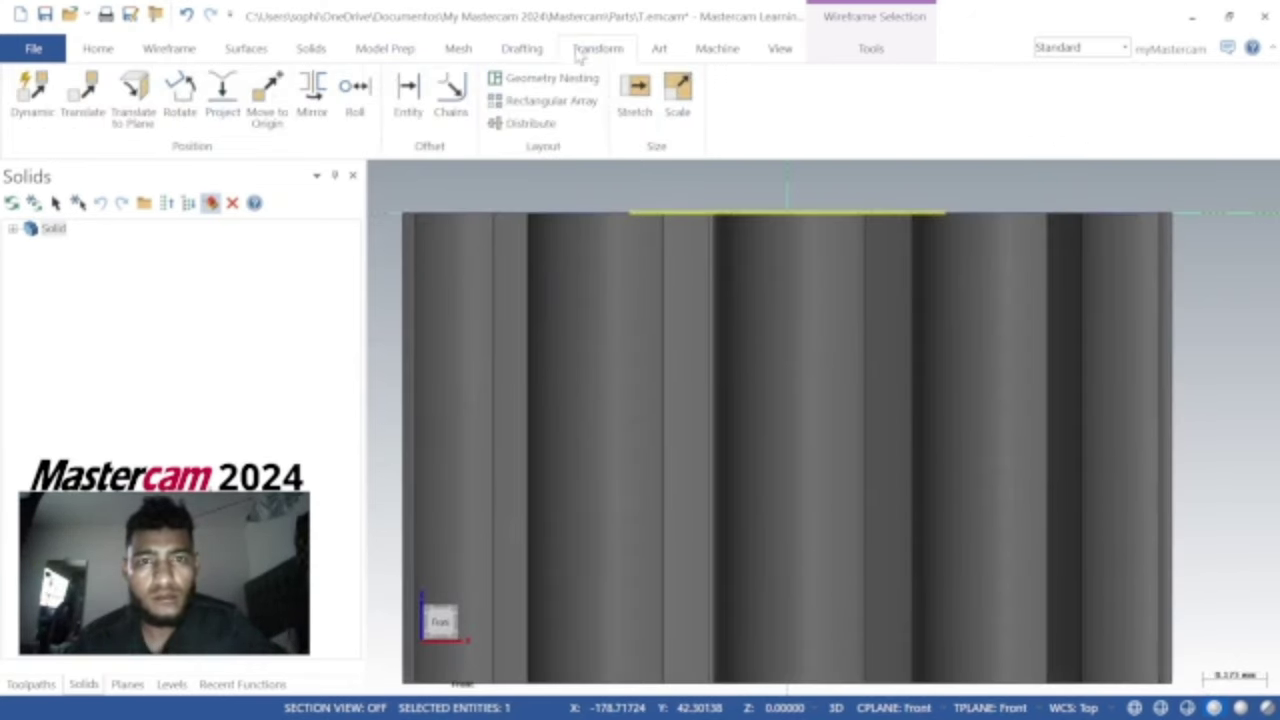
{"action": "left_click", "coordinate": [84, 95]}
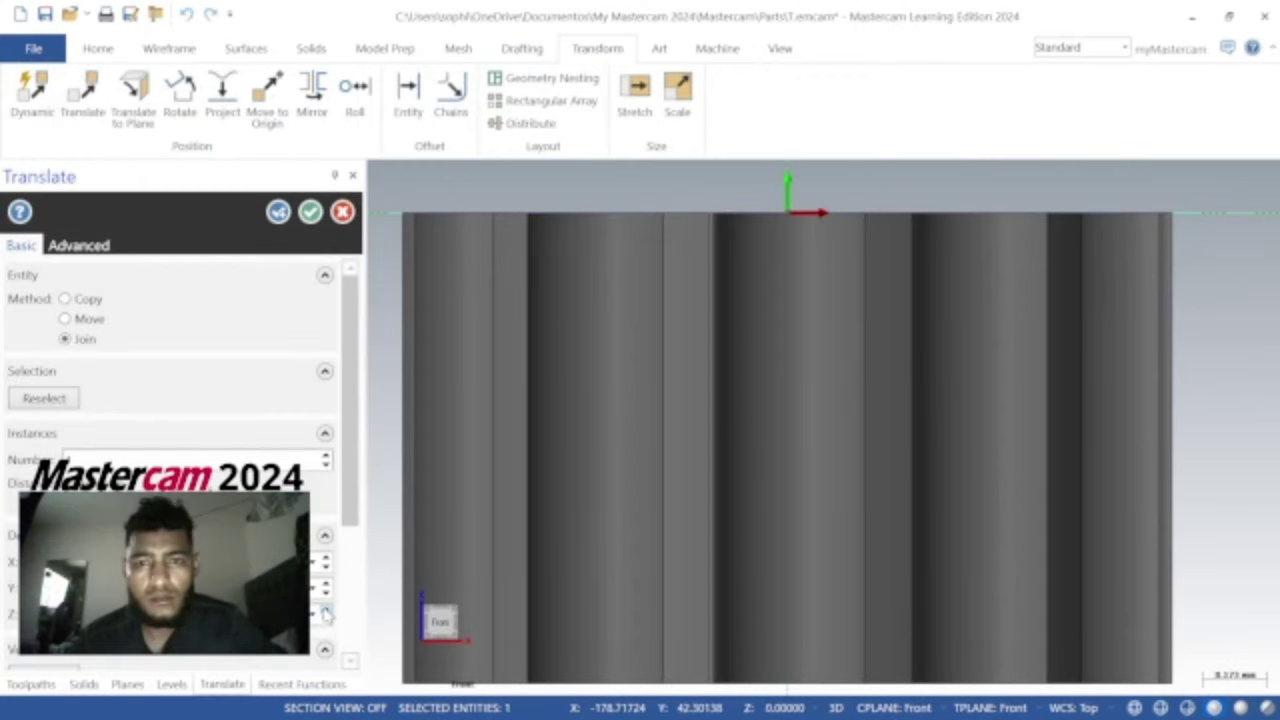
{"action": "scroll", "coordinate": [726, 486], "scroll_direction": "down", "scroll_amount": 3}
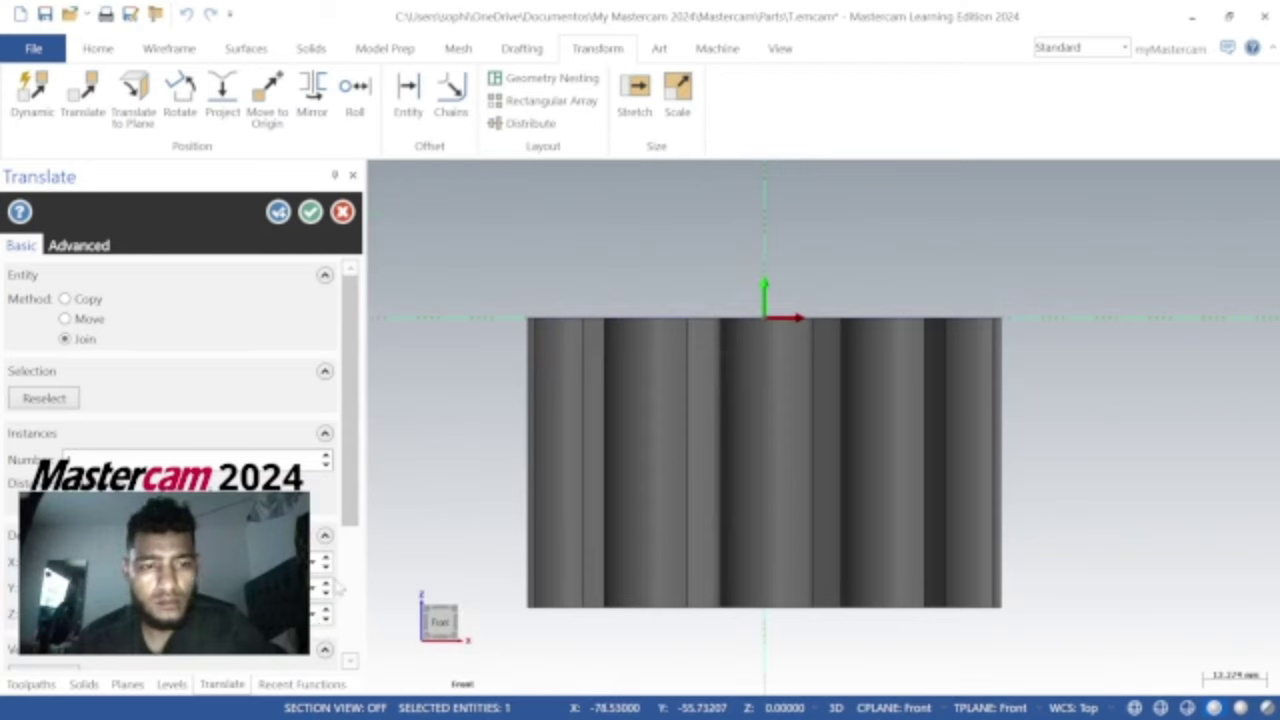
{"action": "left_click", "coordinate": [325, 585]}
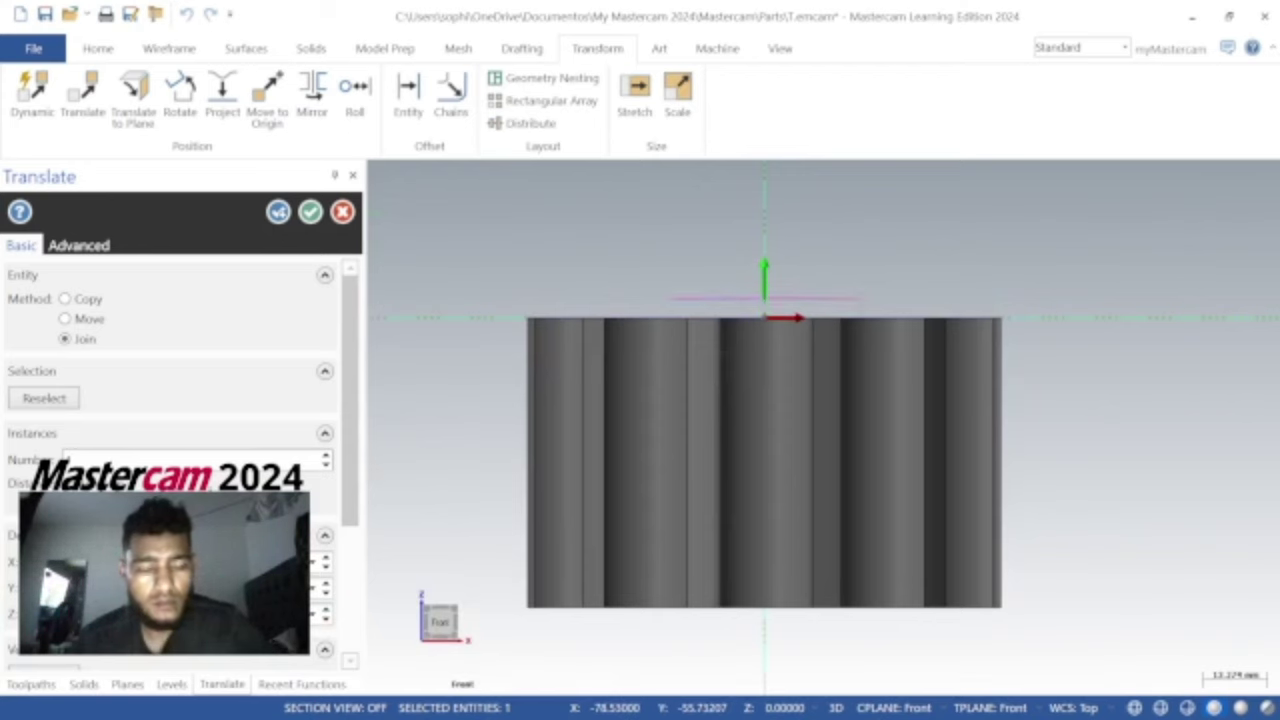
{"action": "left_click", "coordinate": [325, 585]}
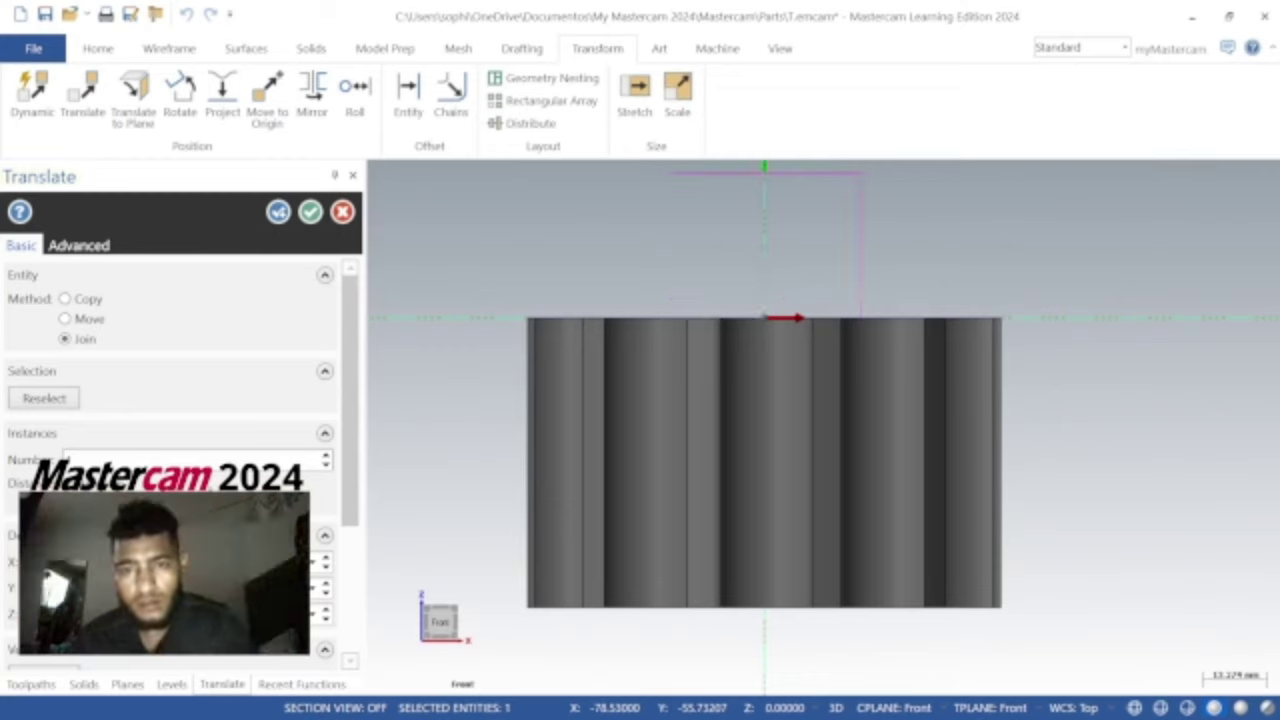
{"action": "left_click", "coordinate": [310, 211]}
Delete the connecting line and the original inner circle on the gear's top face, leaving the raised circle
{"action": "left_click", "coordinate": [786, 51]}
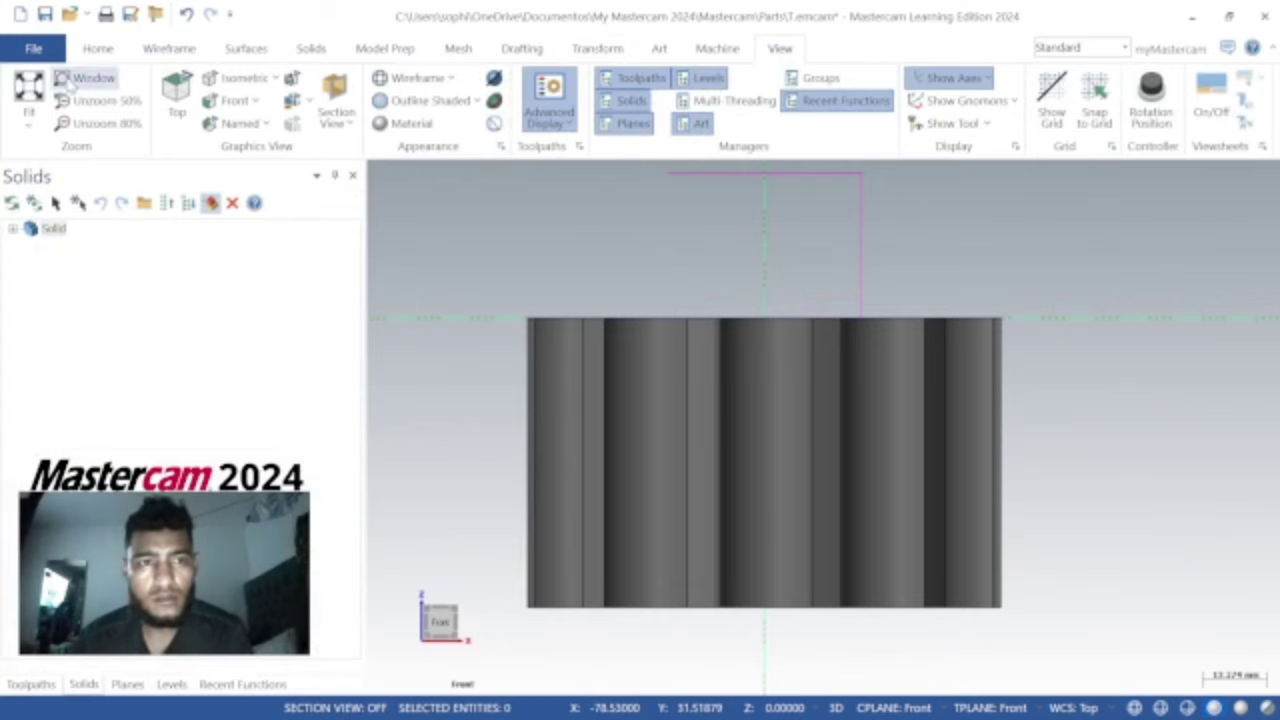
{"action": "left_click", "coordinate": [240, 78]}
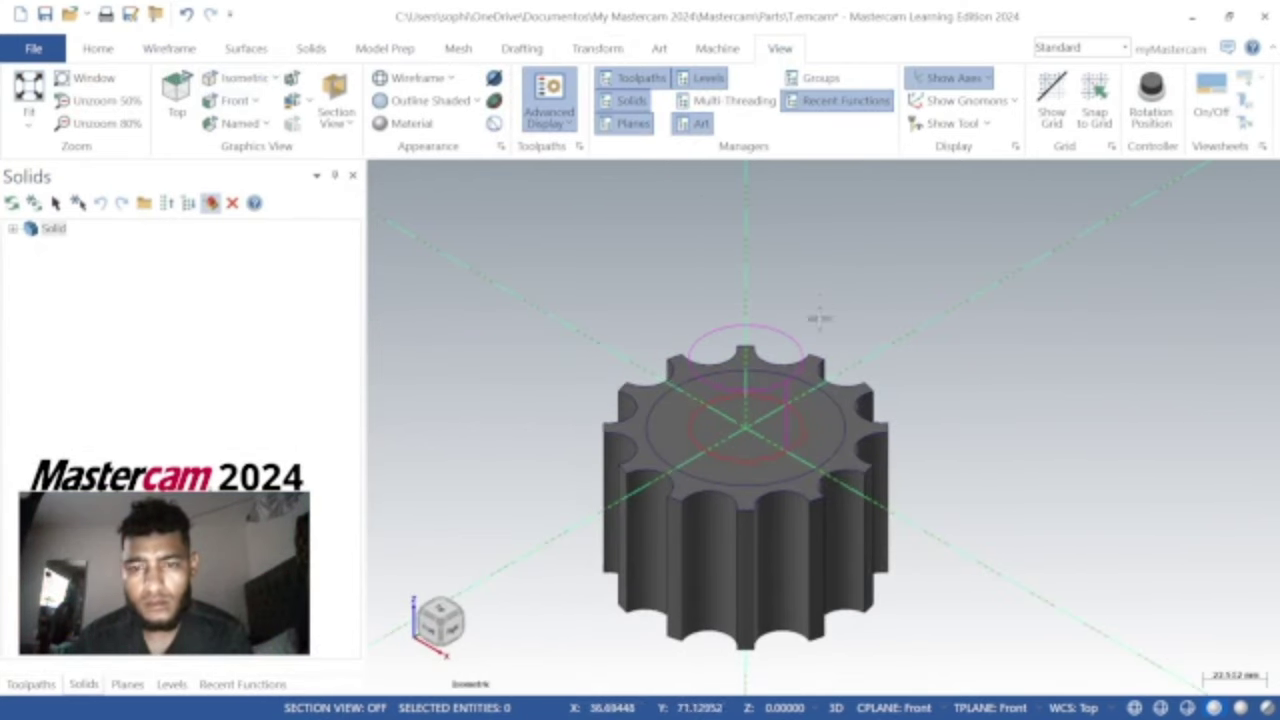
{"action": "left_click", "coordinate": [790, 412]}
{"action": "key", "text": "Delete"}
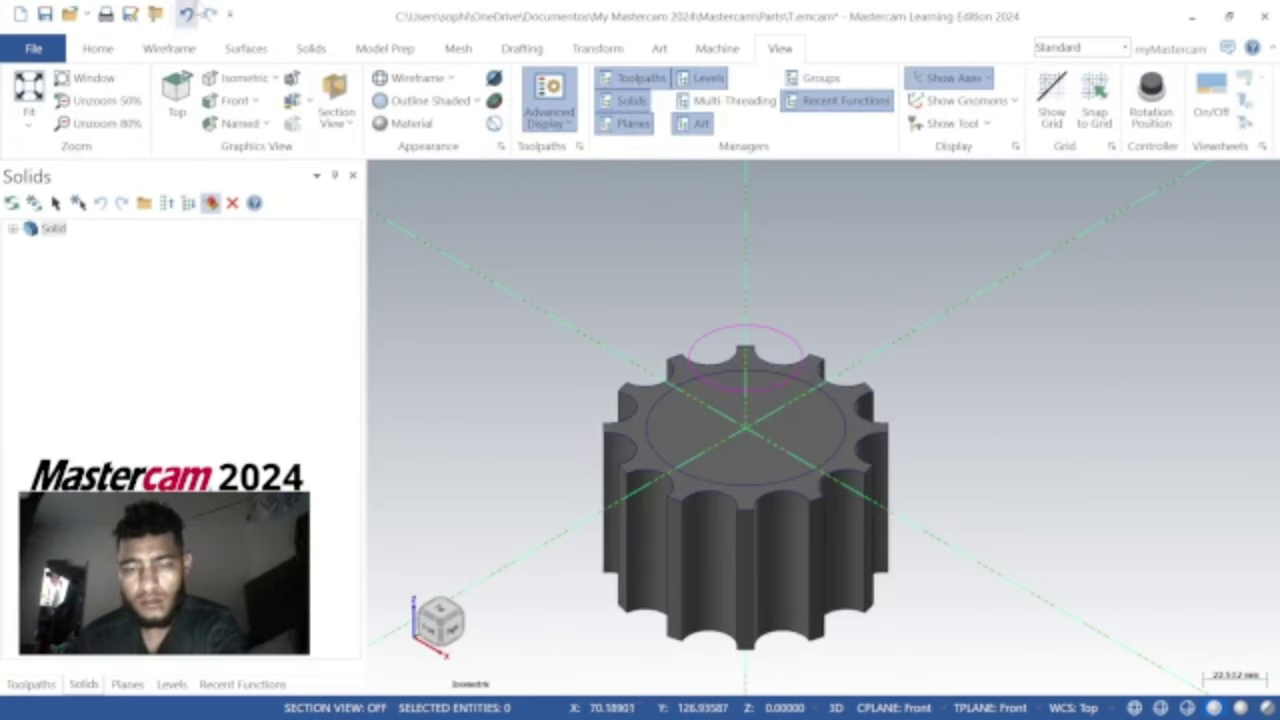
Extrude the larger concentric circle upward from the gear's top face as a separate cylindrical hub body
{"action": "left_click", "coordinate": [311, 50]}
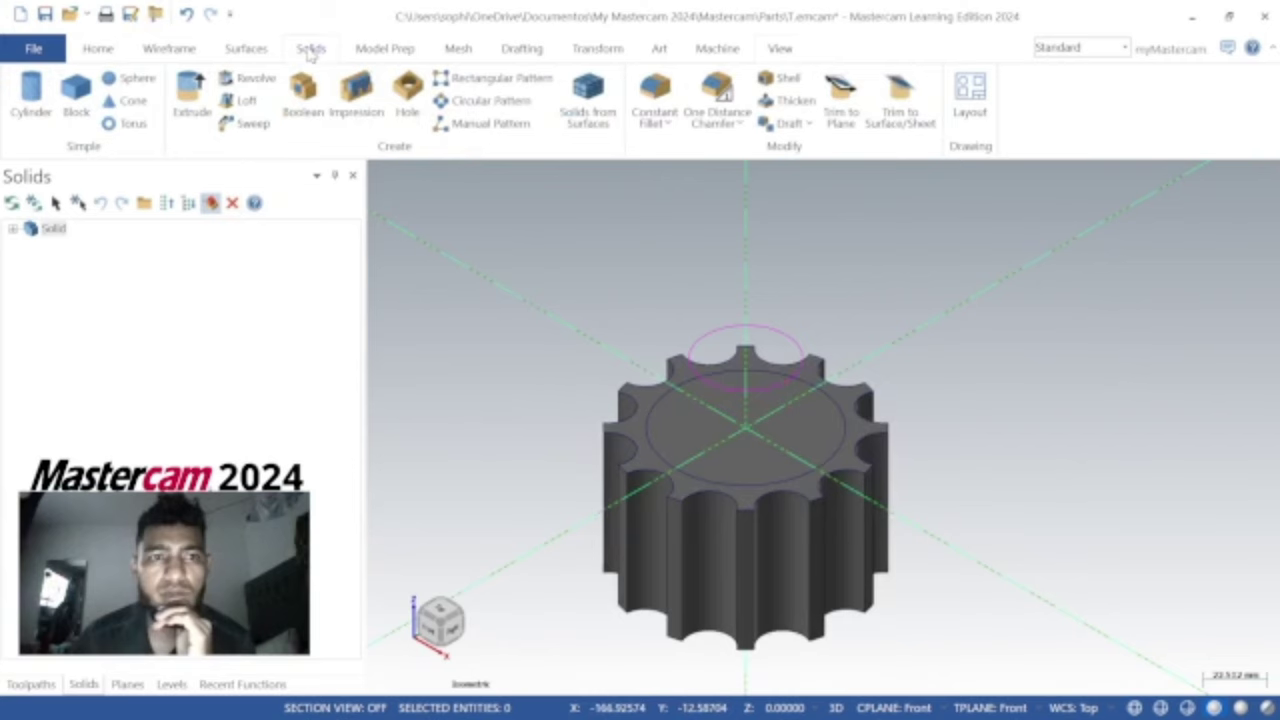
{"action": "left_click", "coordinate": [250, 79]}
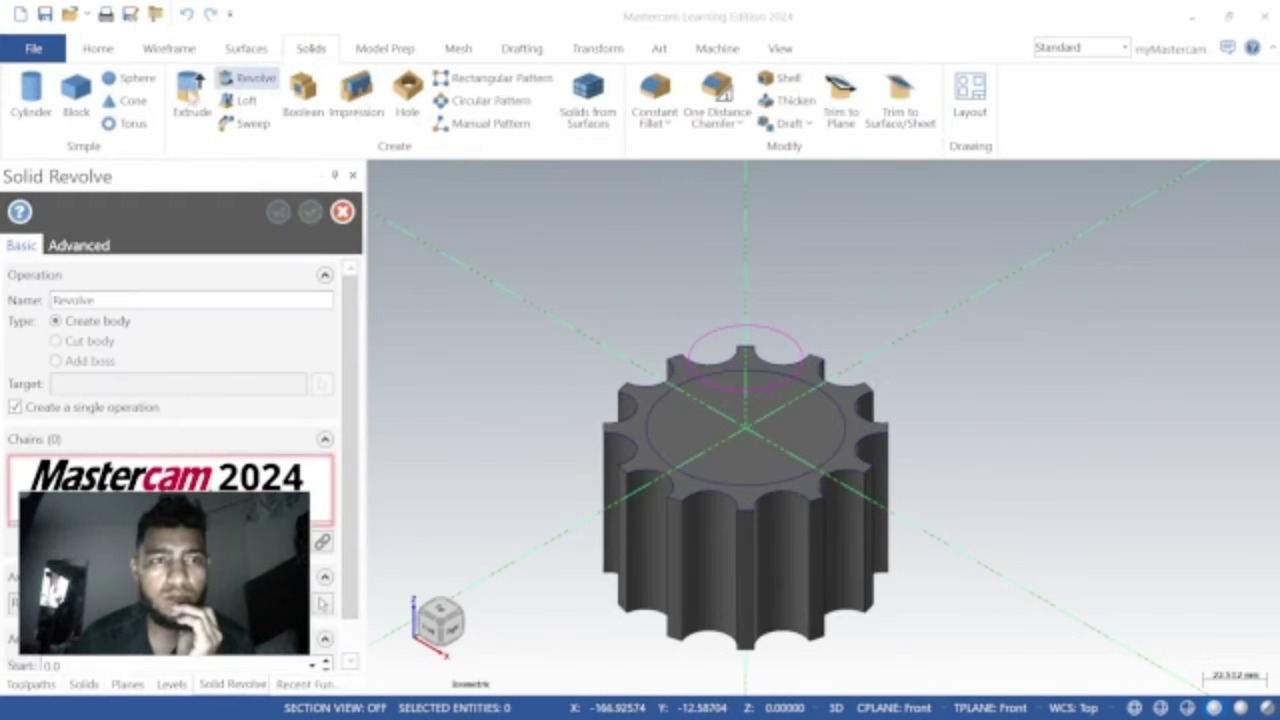
{"action": "key", "text": "Escape"}
{"action": "left_click", "coordinate": [191, 95]}
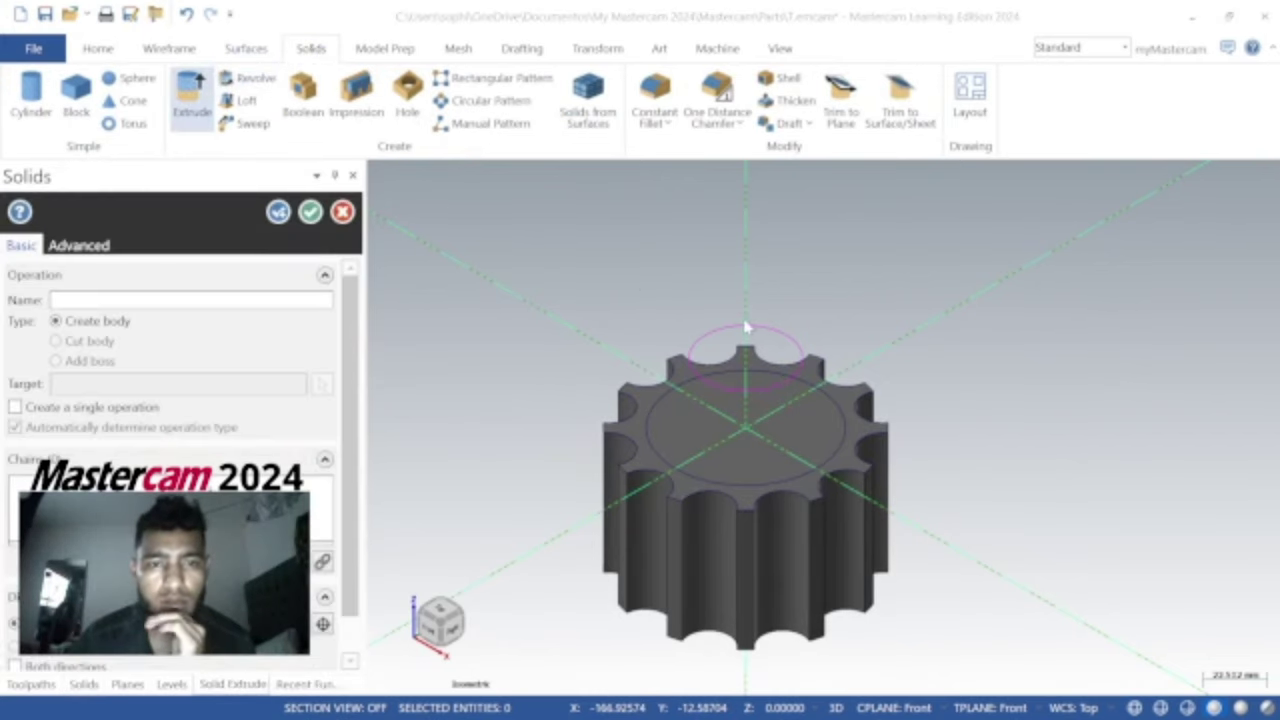
{"action": "left_click", "coordinate": [805, 474]}
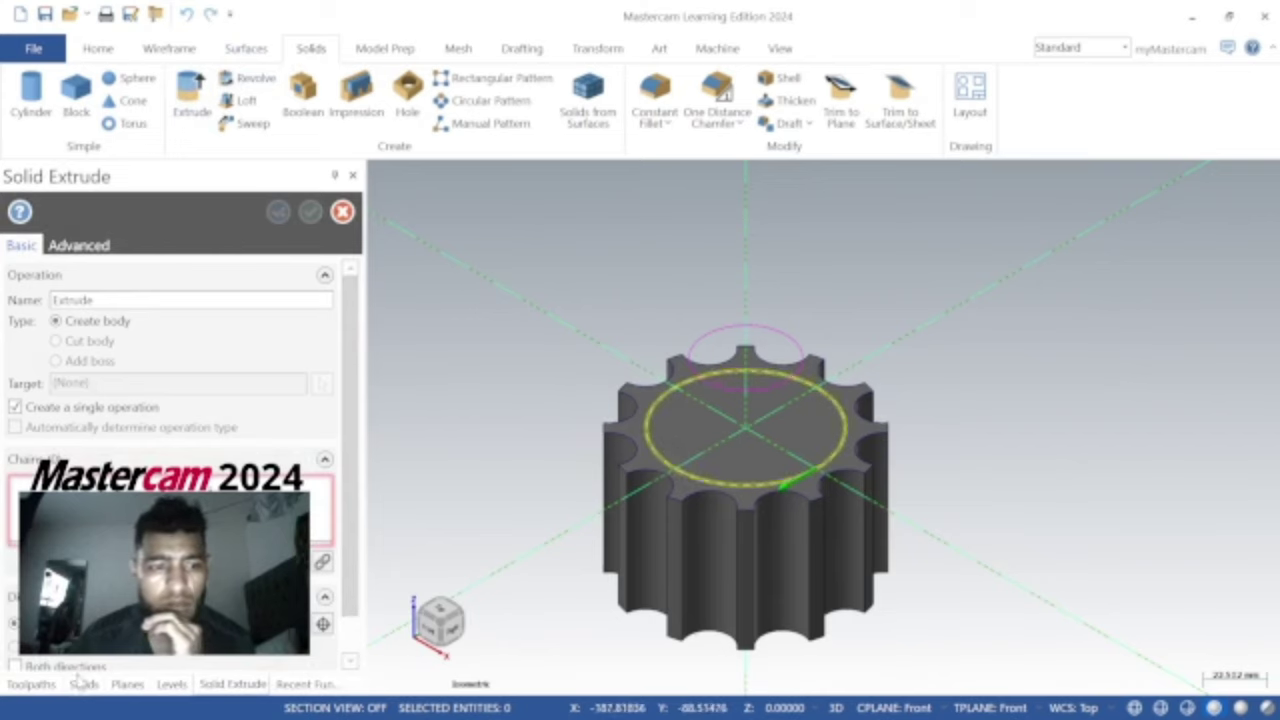
{"action": "key", "text": "Return"}
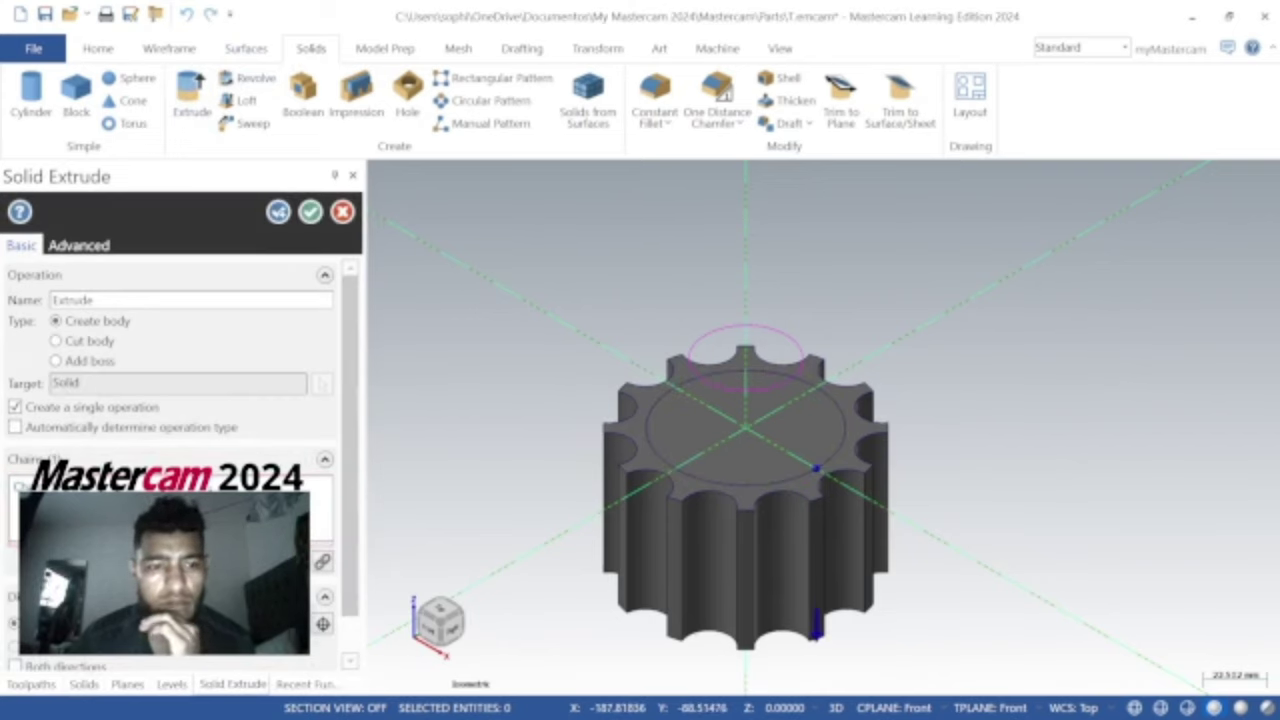
{"action": "left_click", "coordinate": [816, 624]}
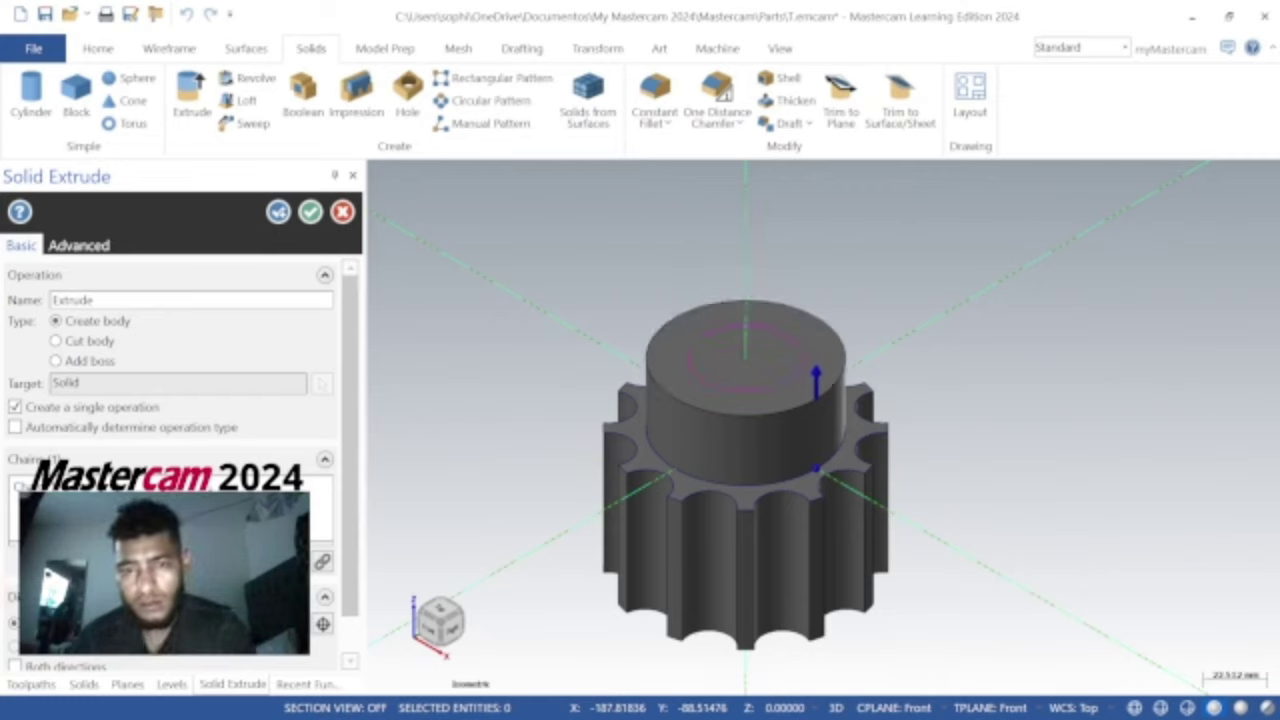
{"action": "left_click", "coordinate": [310, 211]}
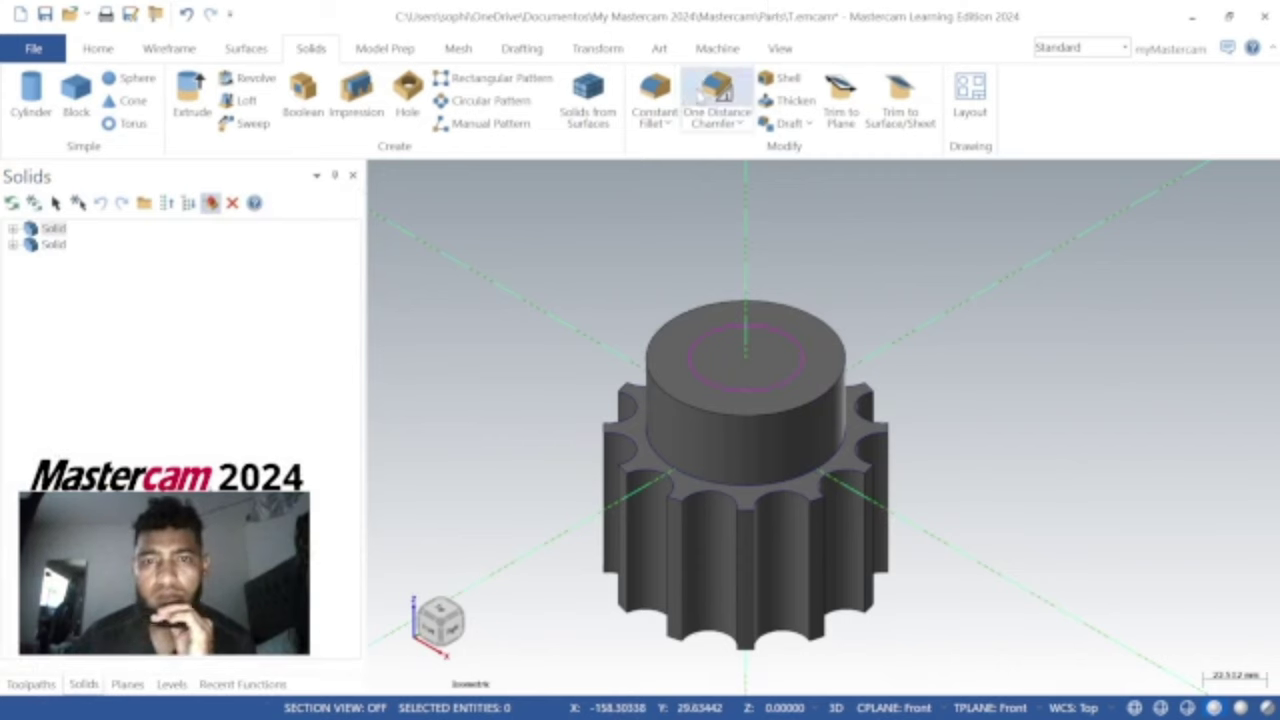
Apply a One Distance Chamfer to the upper outer edge of the cylindrical hub
{"action": "left_click", "coordinate": [718, 92]}
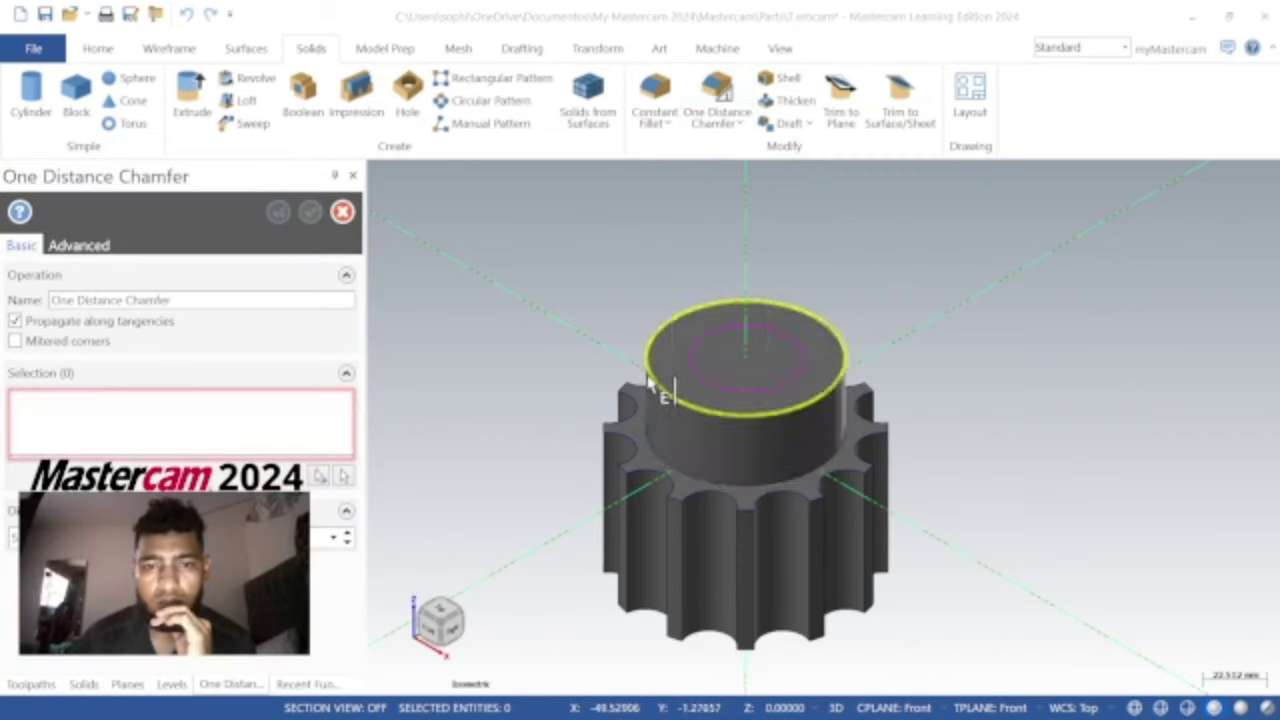
{"action": "left_click", "coordinate": [655, 385]}
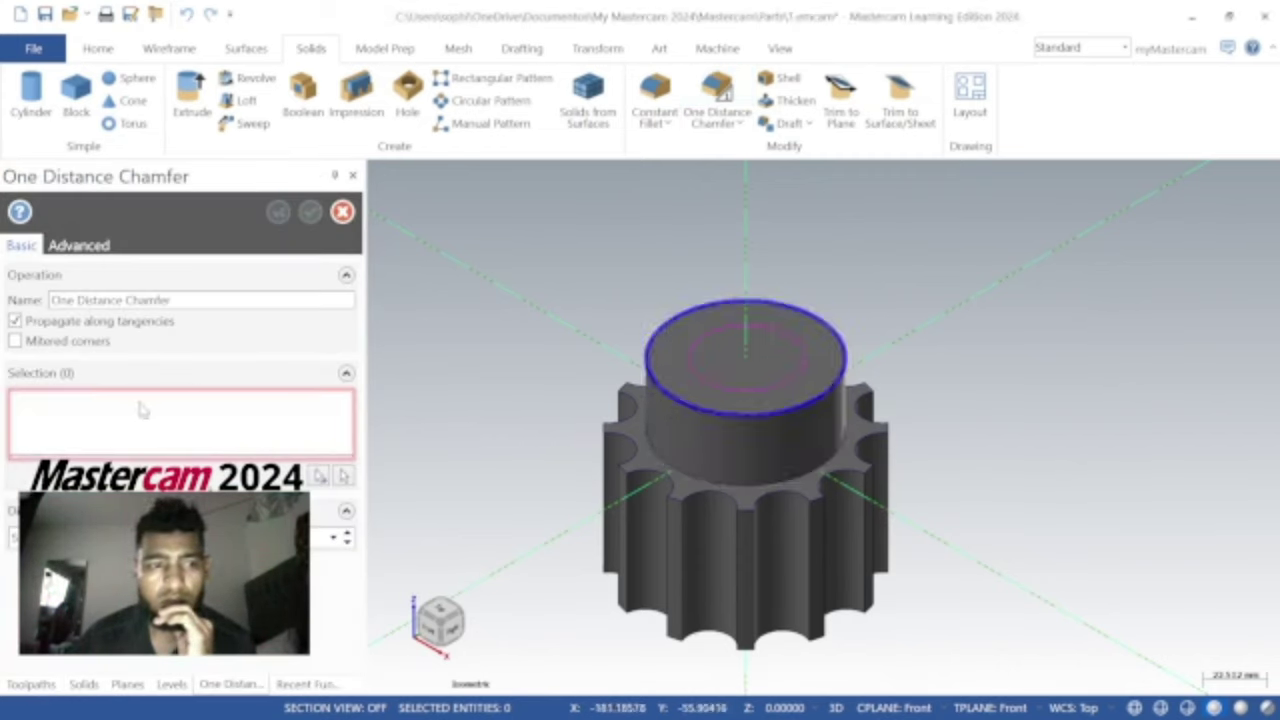
{"action": "key", "text": "Return"}
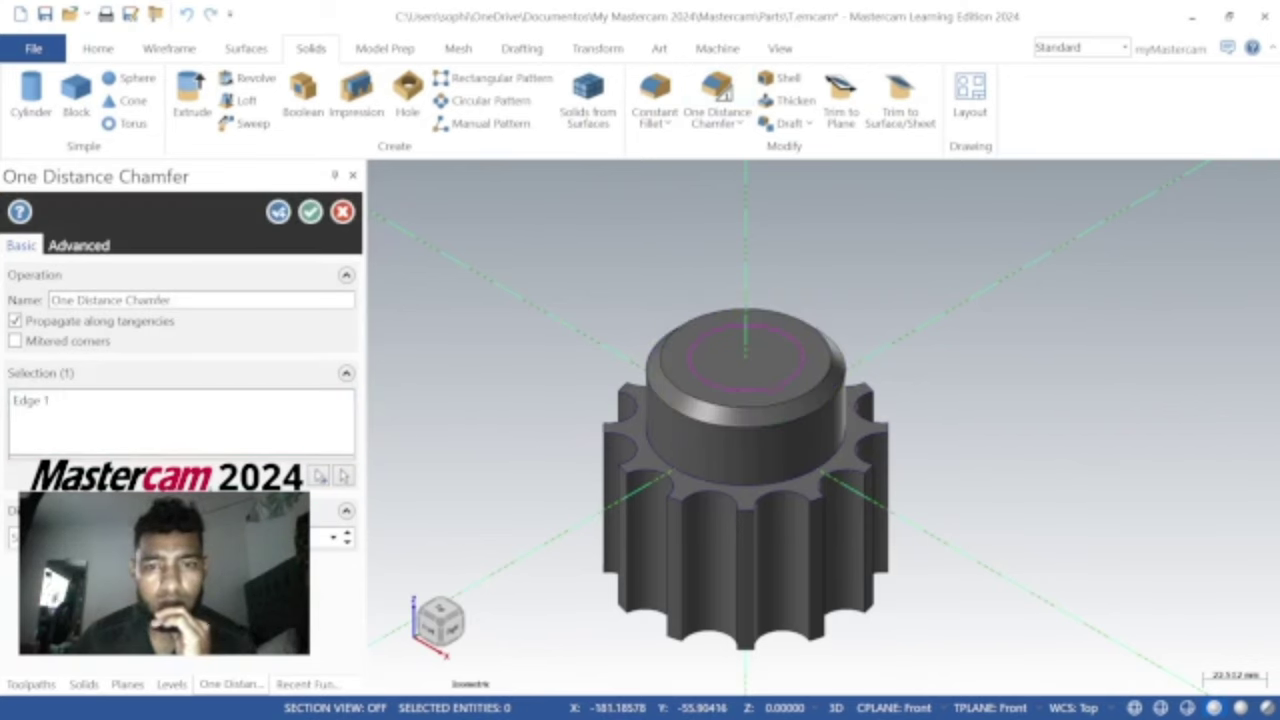
{"action": "left_click", "coordinate": [310, 211]}
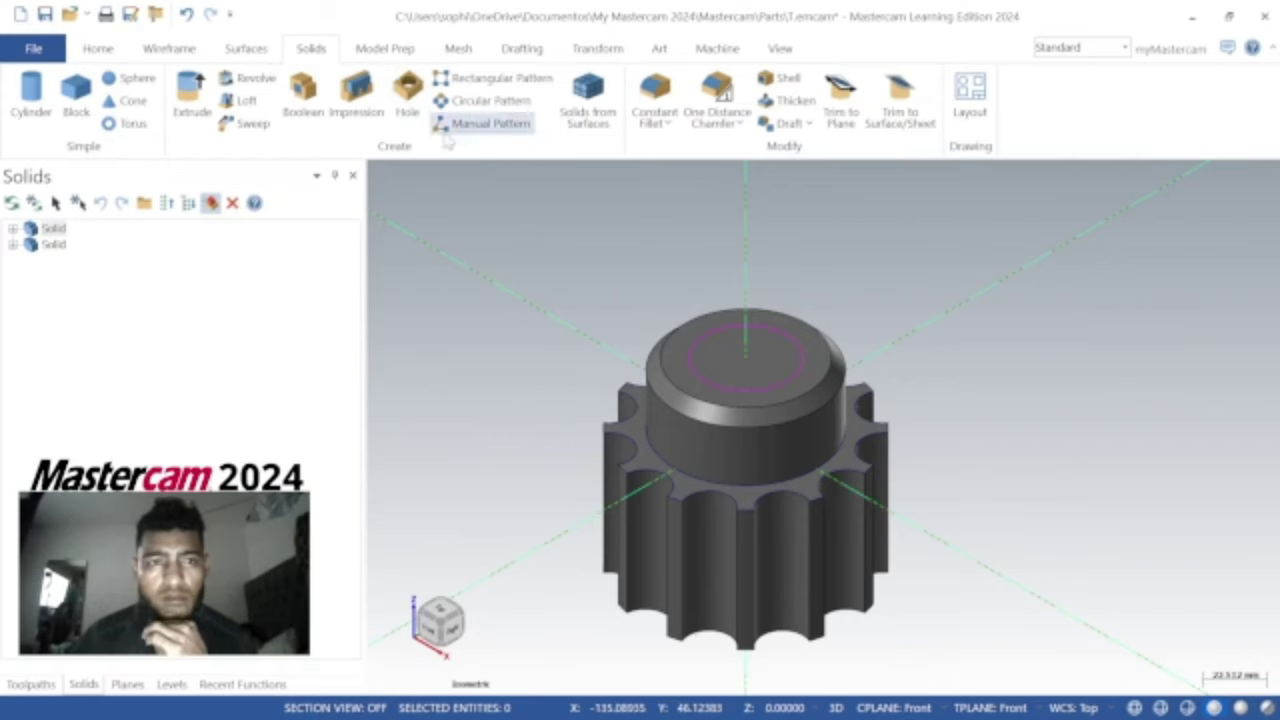
Extrude the raised circle downward as a Cut body operation to bore a round hole into the chamfered hub
{"action": "left_click", "coordinate": [190, 95]}
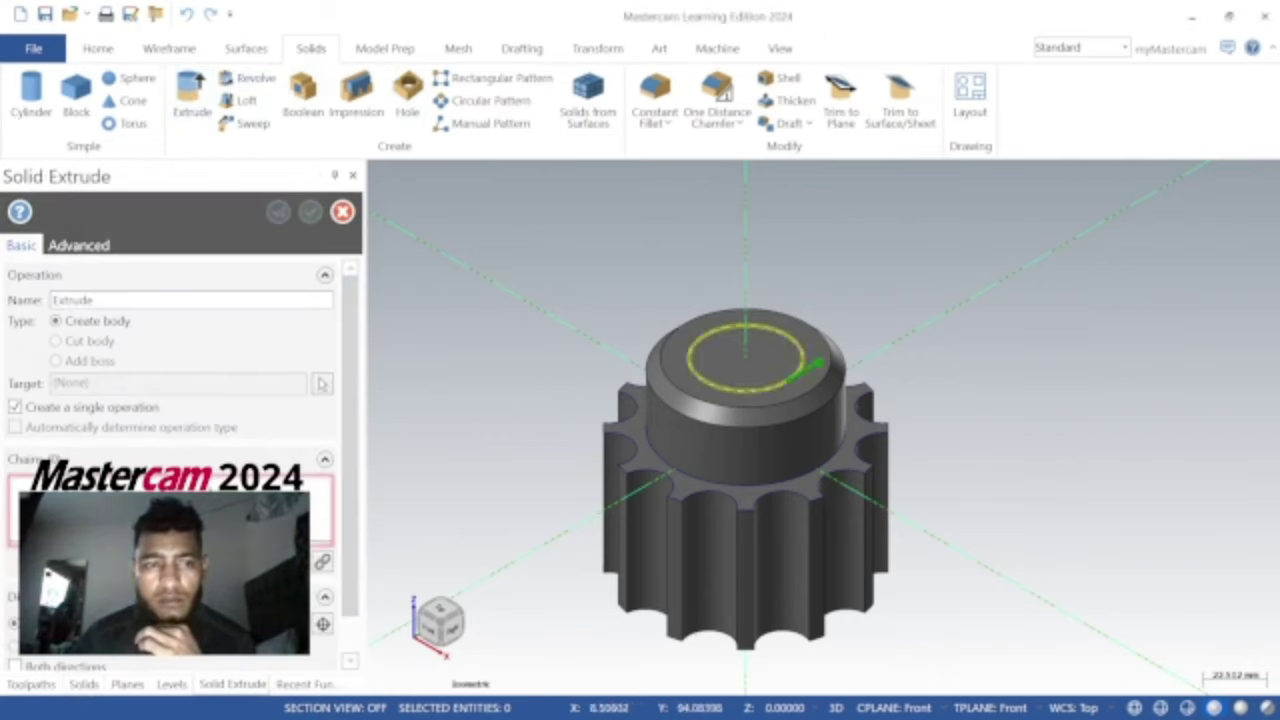
{"action": "key", "text": "Return"}
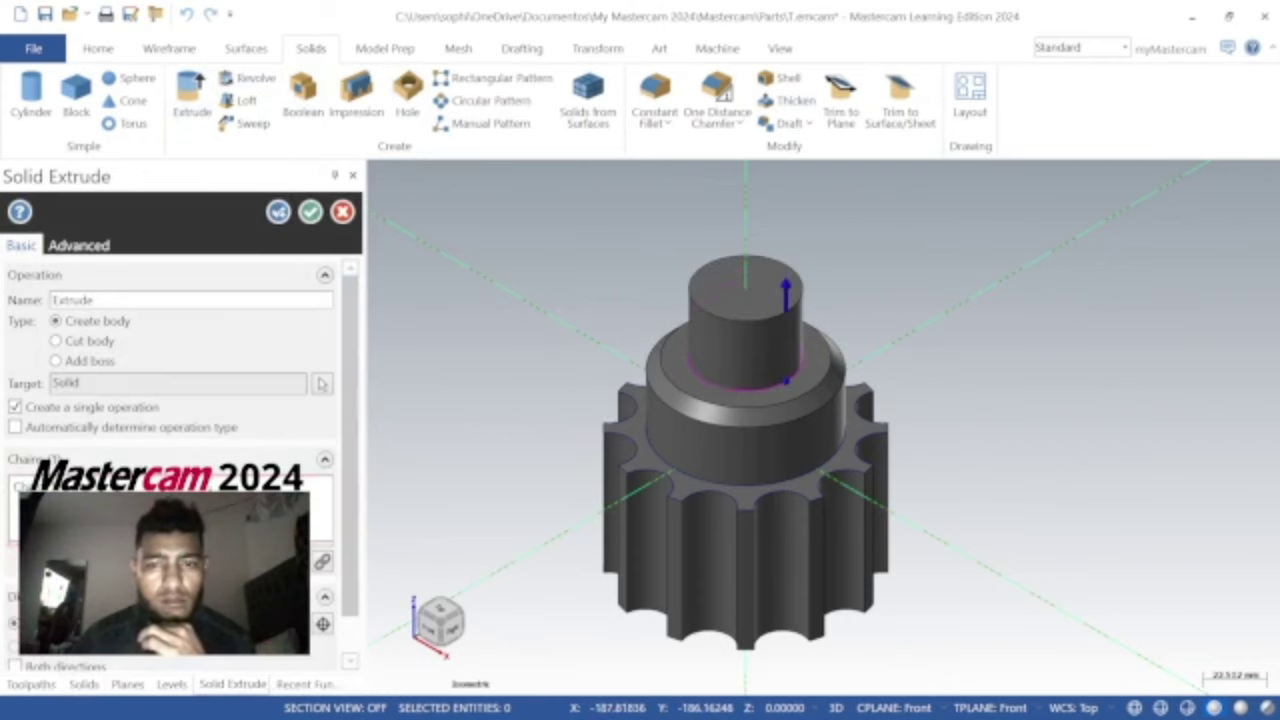
{"action": "left_click", "coordinate": [88, 342]}
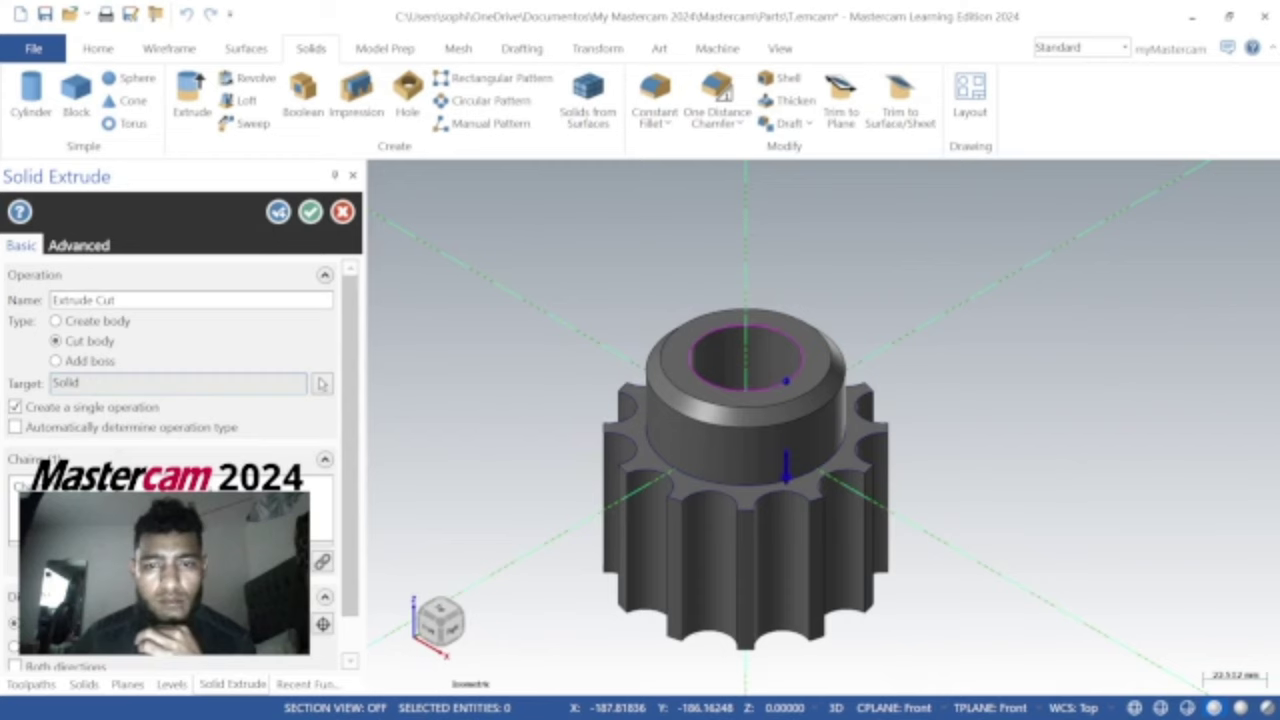
{"action": "middle_click_drag", "start_coordinate": [514, 378], "coordinate": [522, 412]}
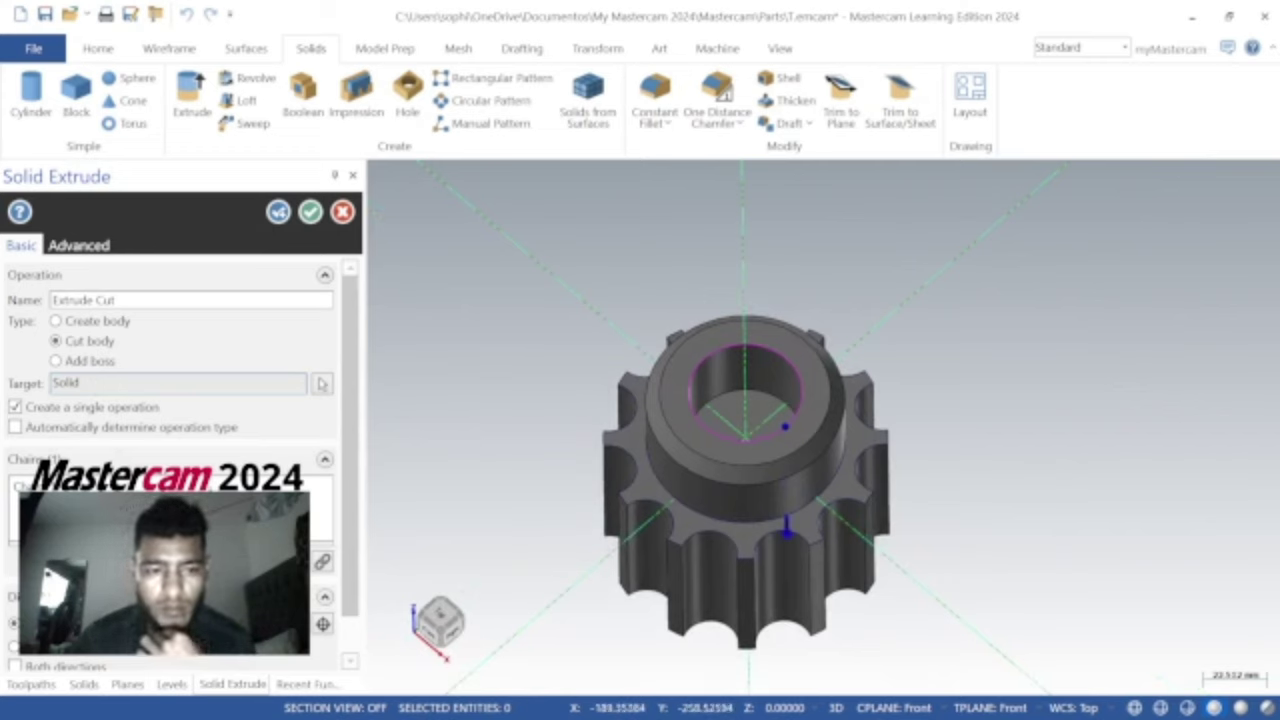
{"action": "scroll", "coordinate": [350, 465], "scroll_direction": "down", "scroll_amount": 2}
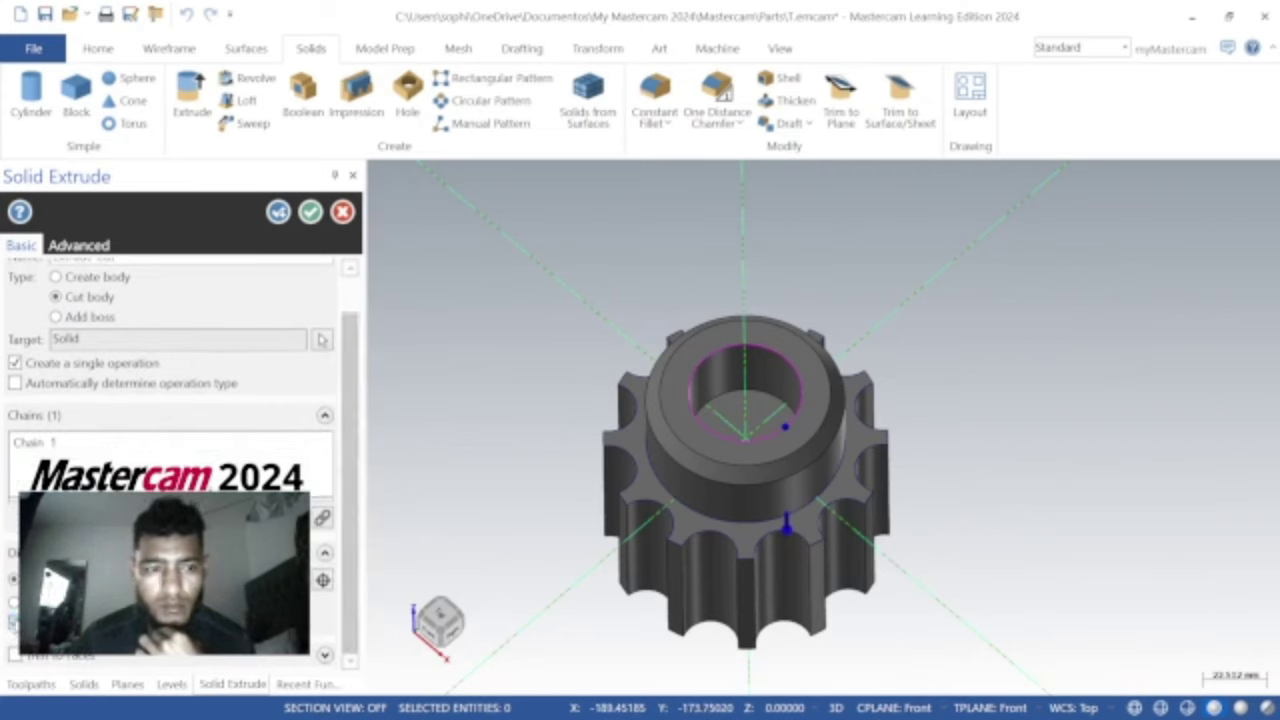
{"action": "left_click", "coordinate": [13, 601]}
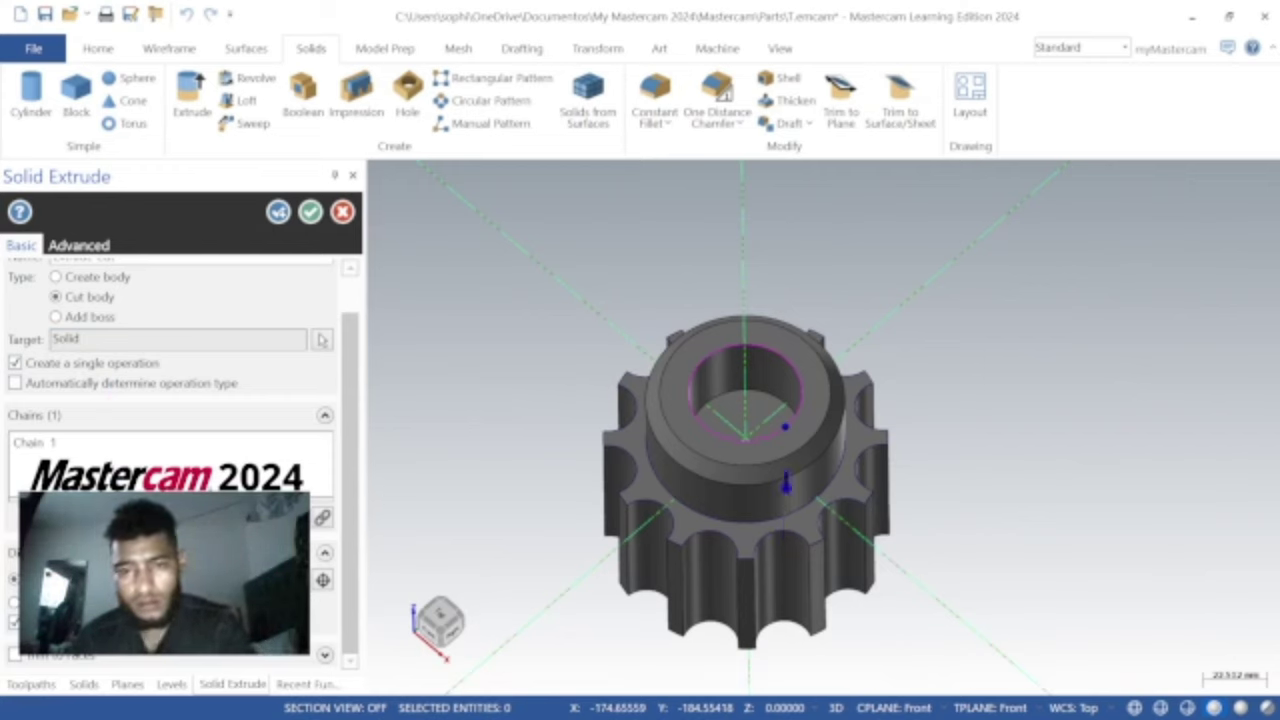
{"action": "left_click", "coordinate": [310, 211]}
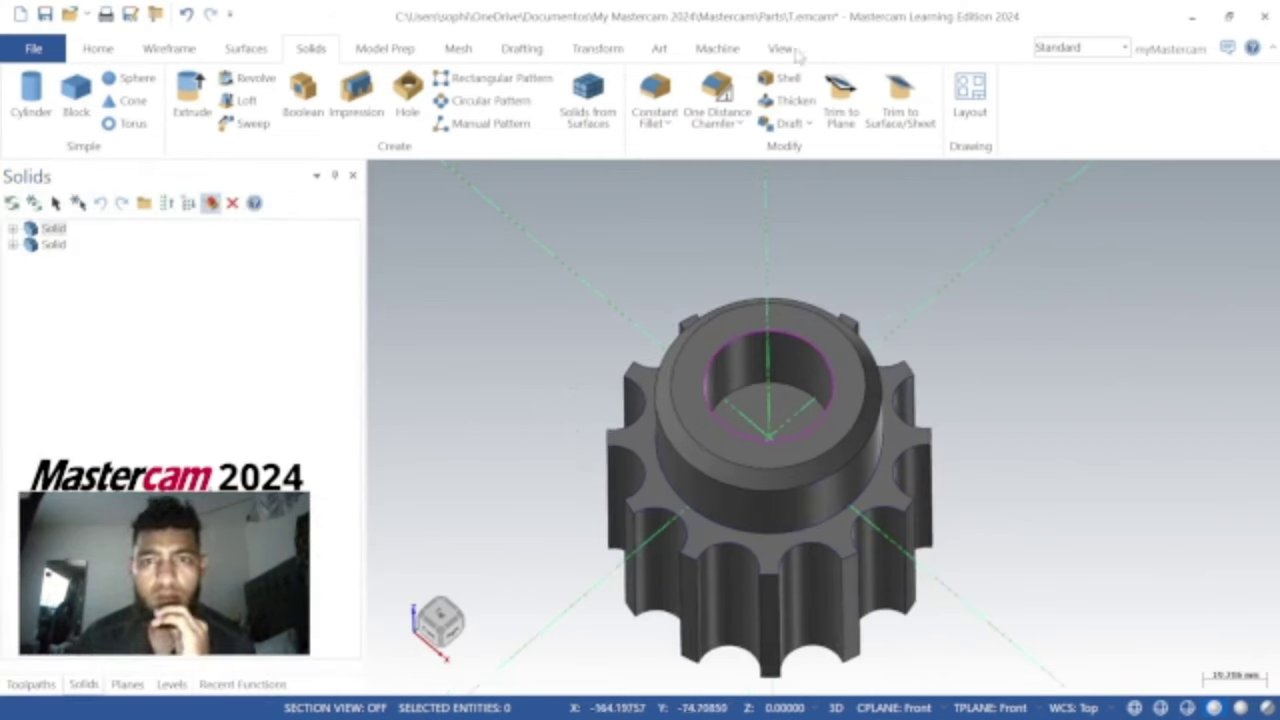
Translate a copy of the bore circle from the hub's top face straight down to the gear's top face, using the Copy method
{"action": "left_click", "coordinate": [781, 49]}
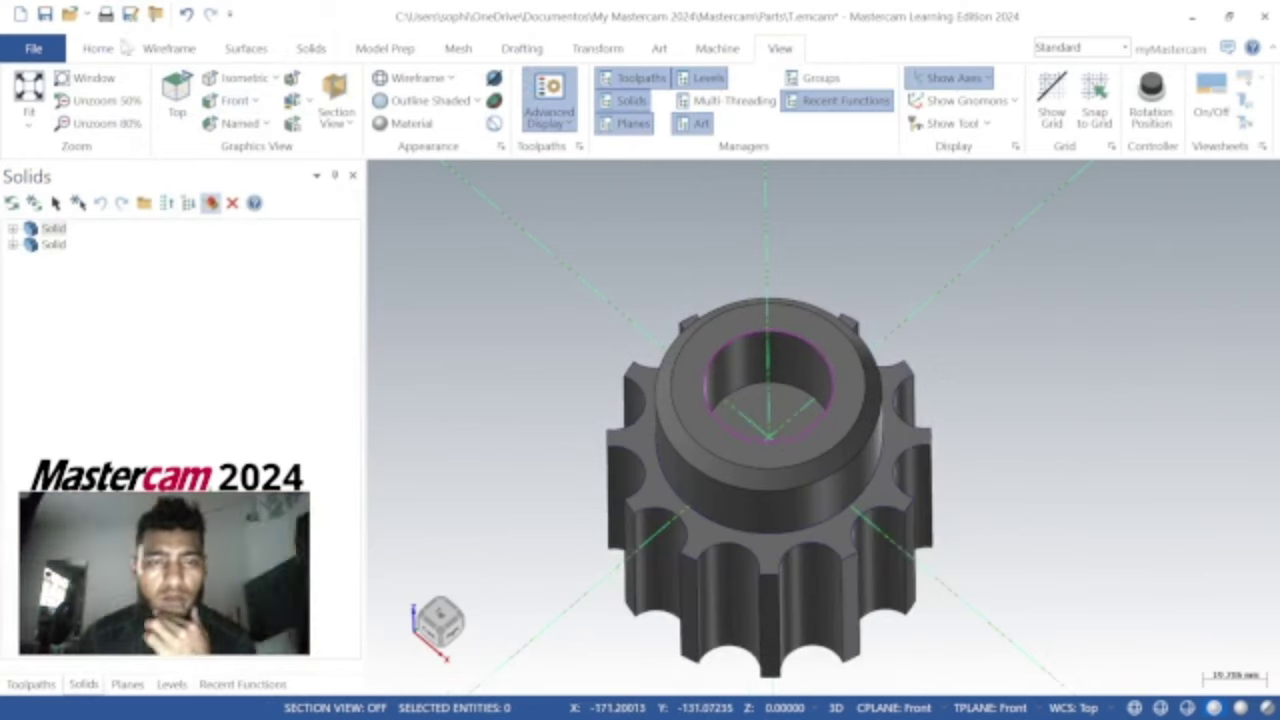
{"action": "left_click", "coordinate": [232, 101]}
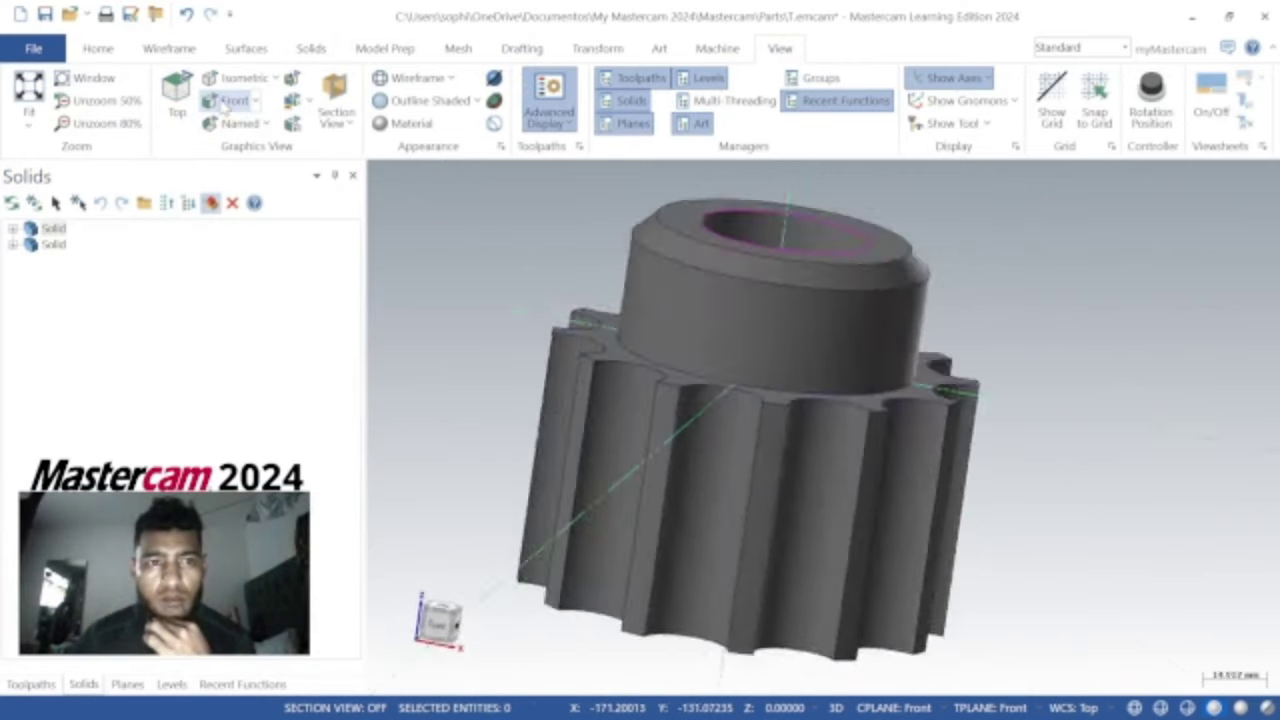
{"action": "middle_click_drag", "start_coordinate": [422, 231], "coordinate": [586, 251]}
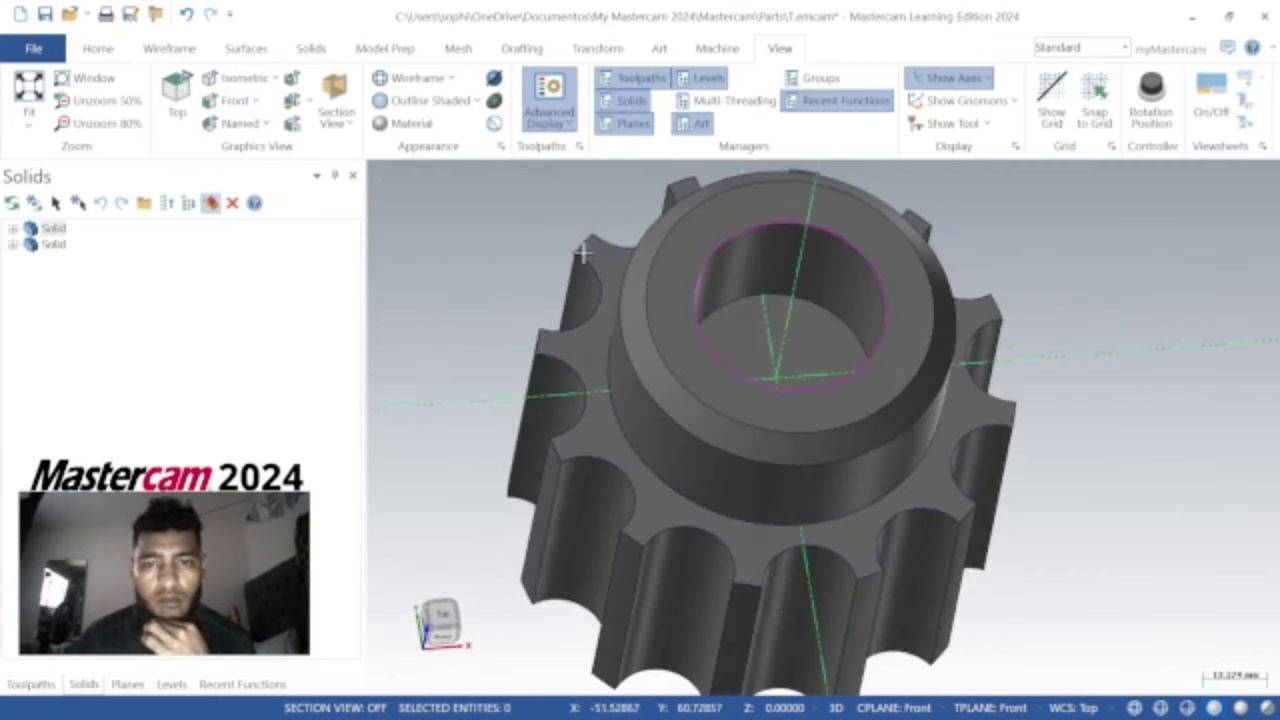
{"action": "left_click", "coordinate": [709, 257]}
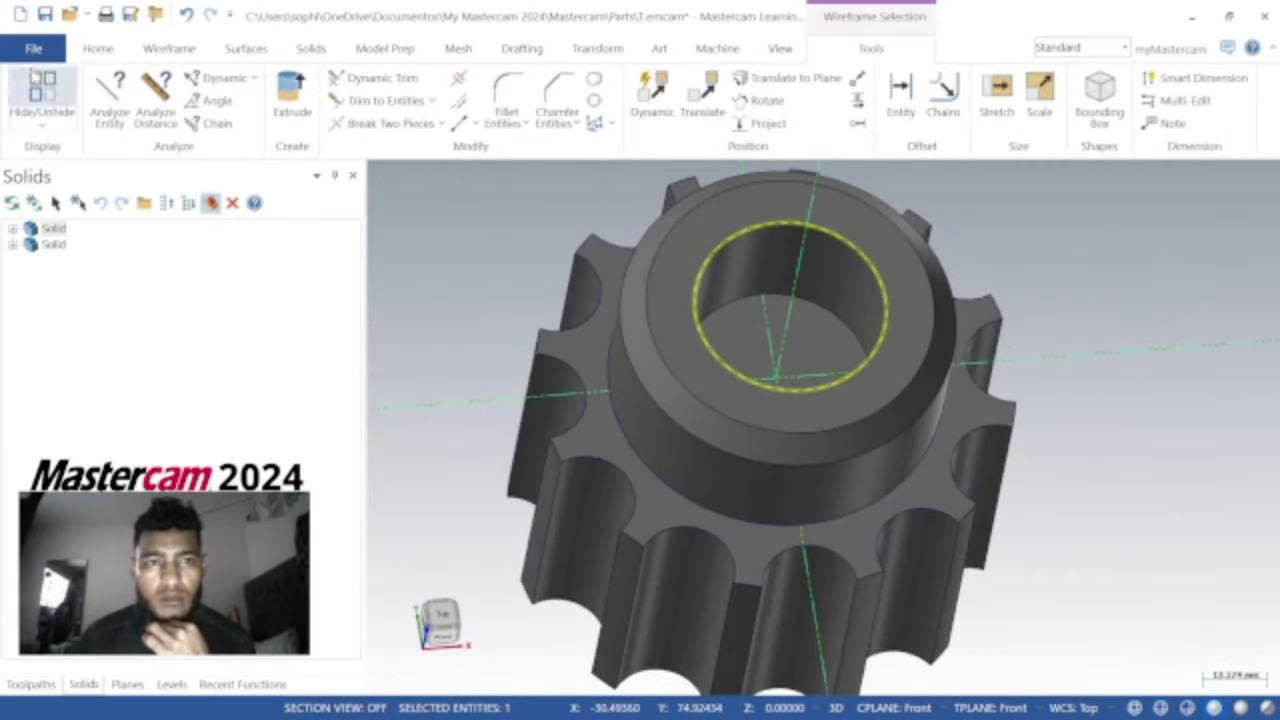
{"action": "left_click", "coordinate": [795, 50]}
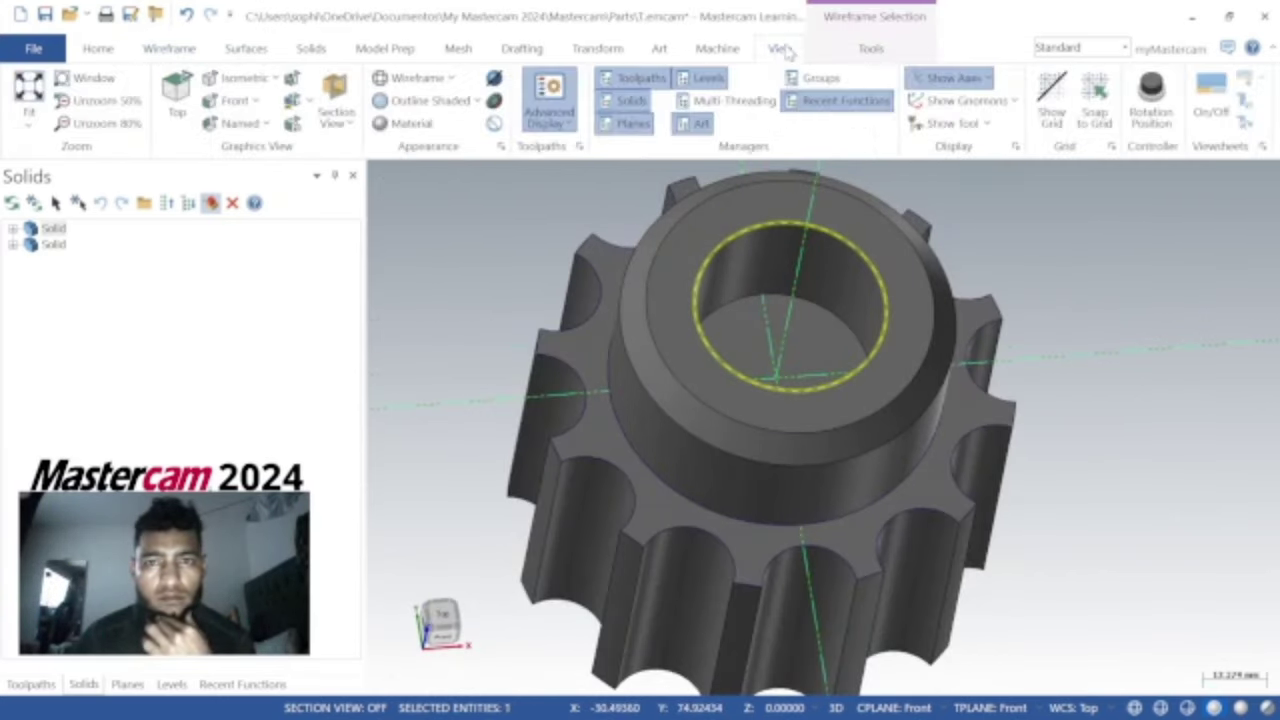
{"action": "left_click", "coordinate": [234, 101]}
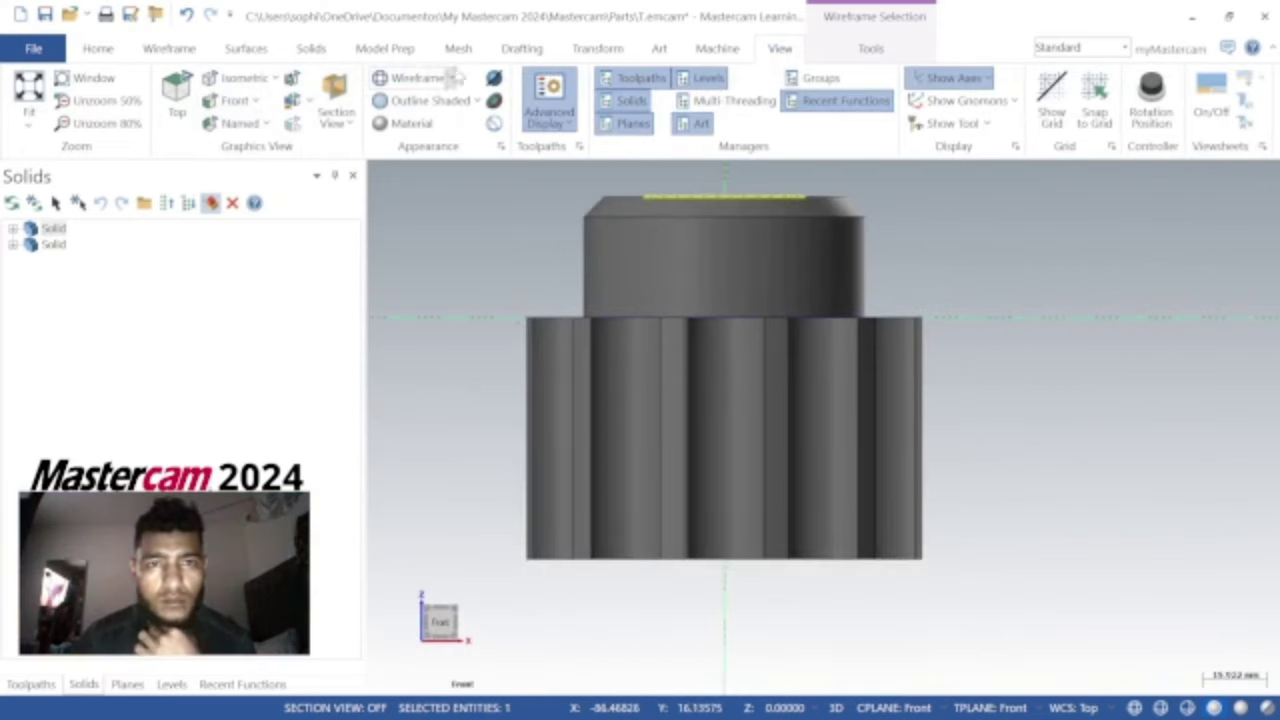
{"action": "left_click", "coordinate": [587, 55]}
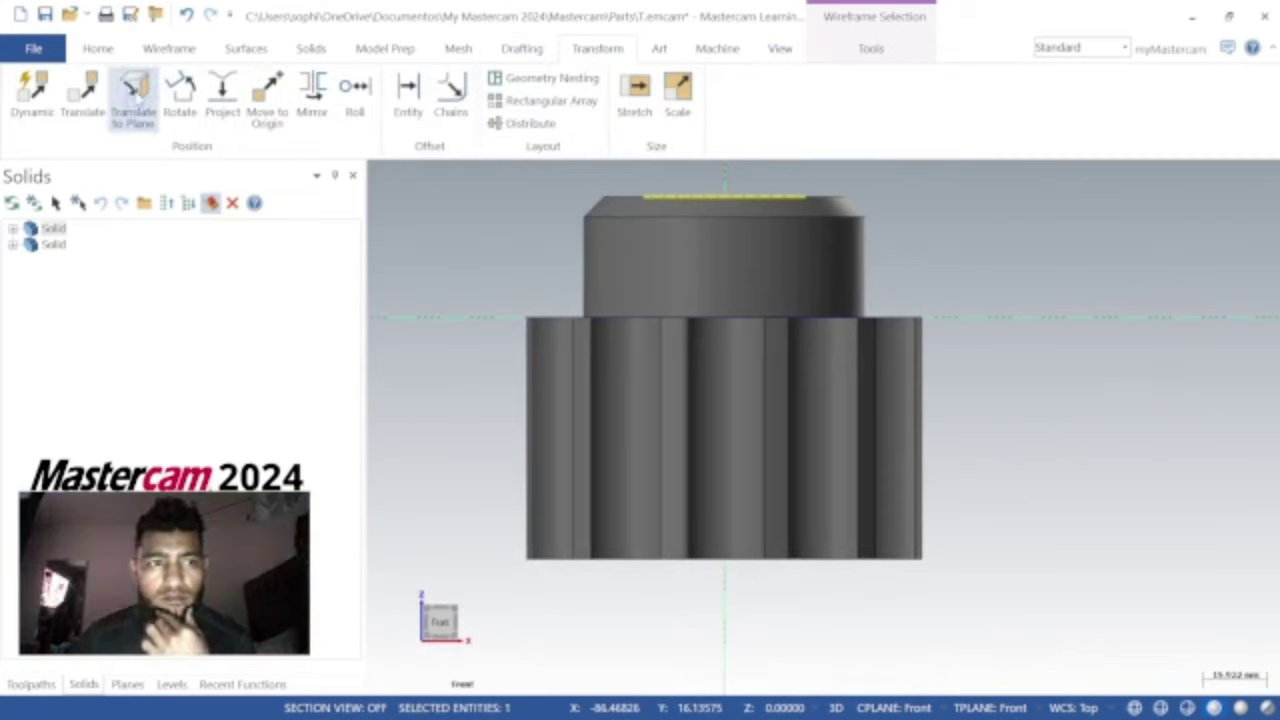
{"action": "left_click", "coordinate": [80, 95]}
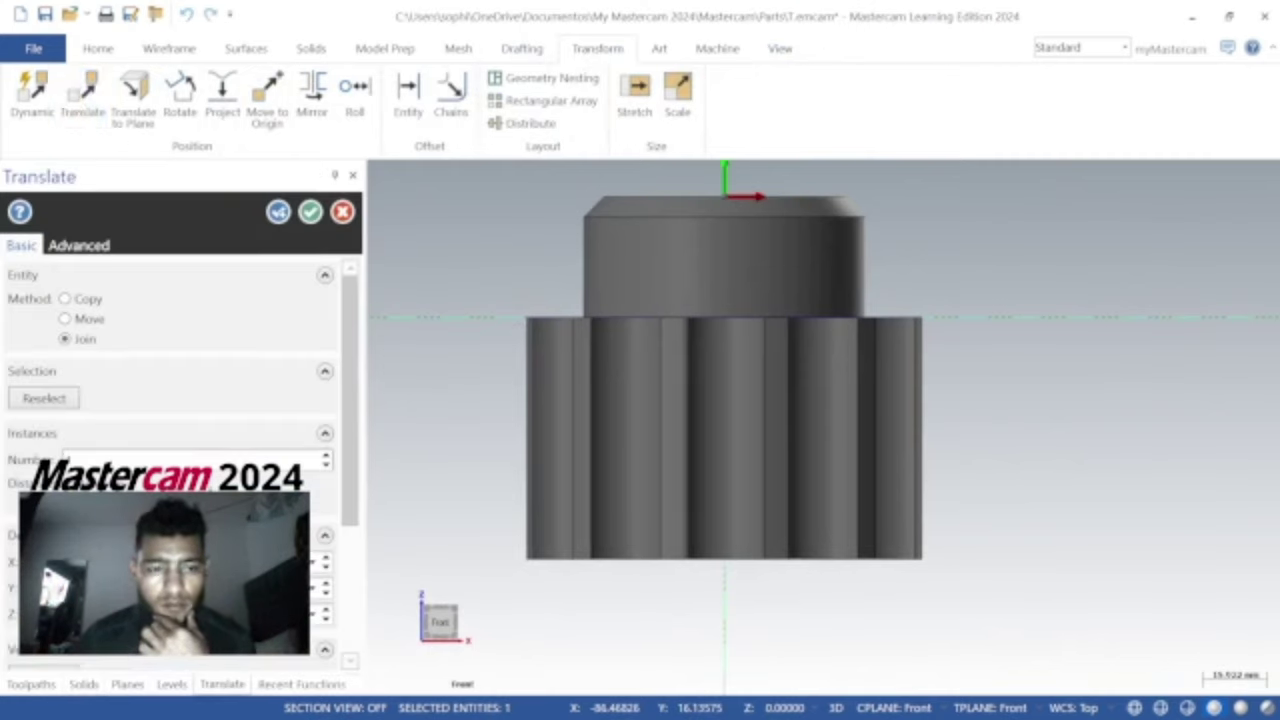
{"action": "left_click", "coordinate": [780, 50]}
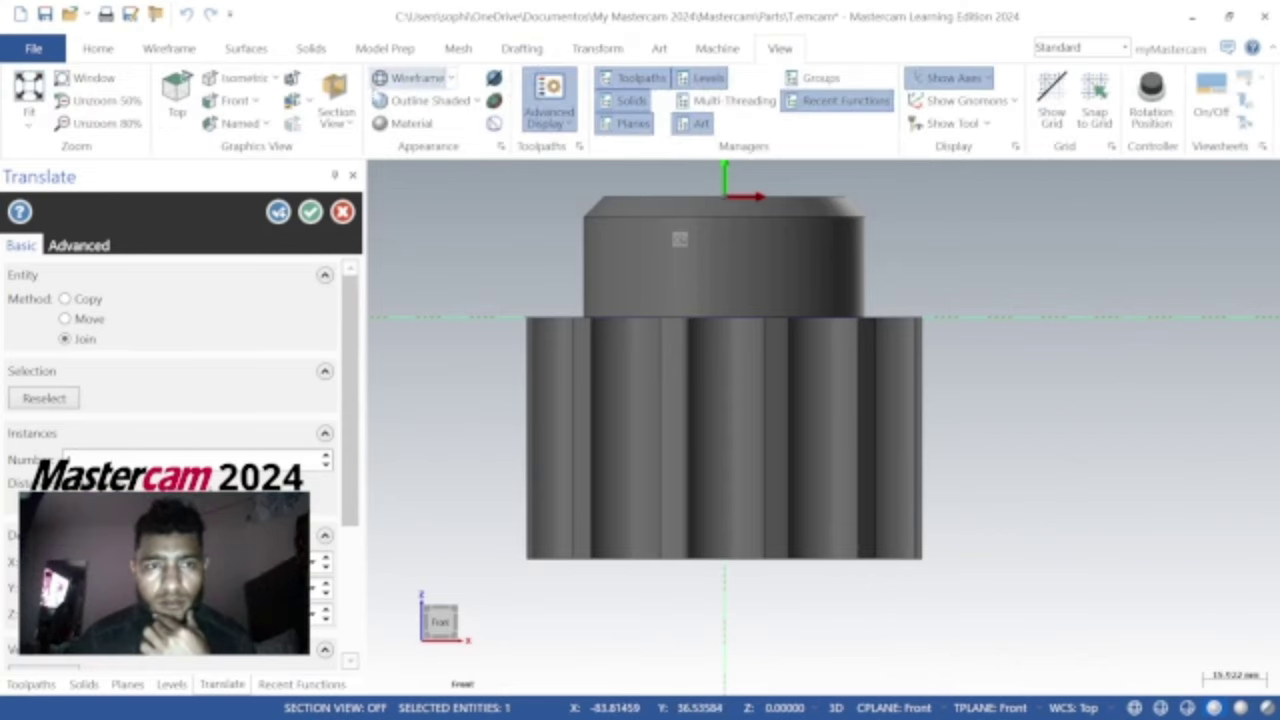
{"action": "left_click", "coordinate": [399, 78]}
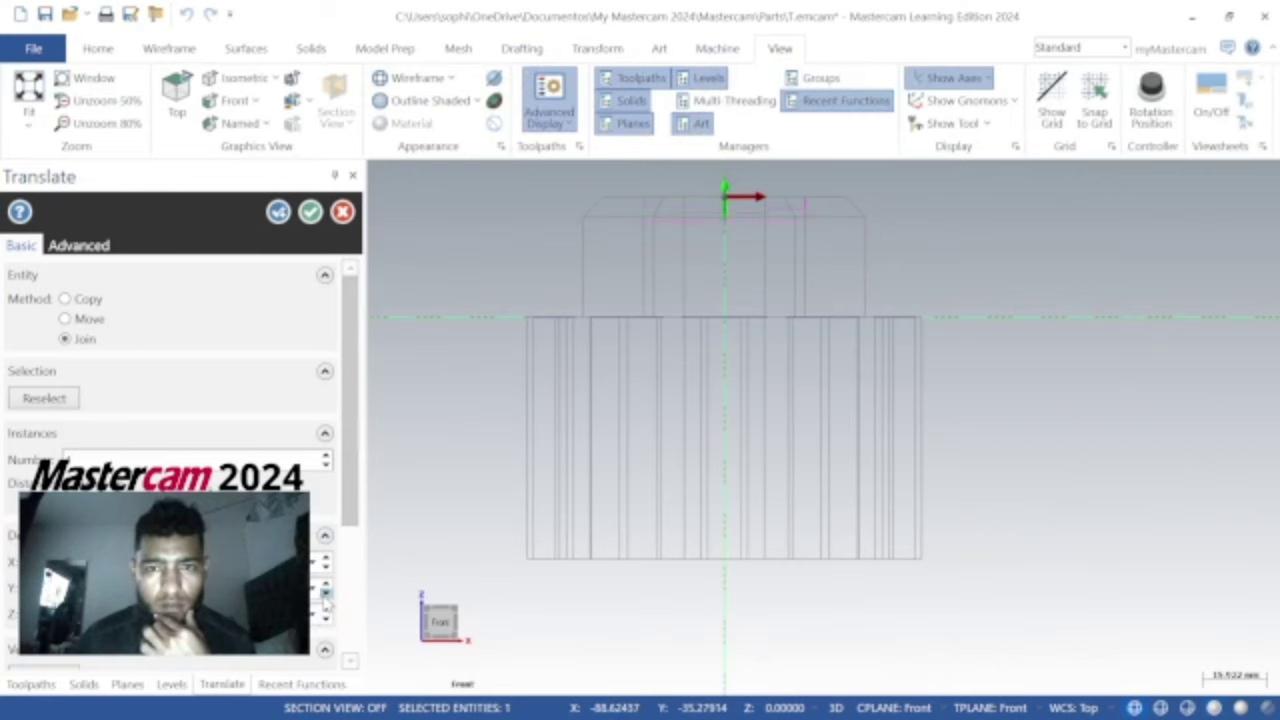
{"action": "left_click", "coordinate": [325, 595]}
{"action": "left_click", "coordinate": [325, 595]}
{"action": "left_click", "coordinate": [325, 595]}
{"action": "left_click", "coordinate": [325, 595]}
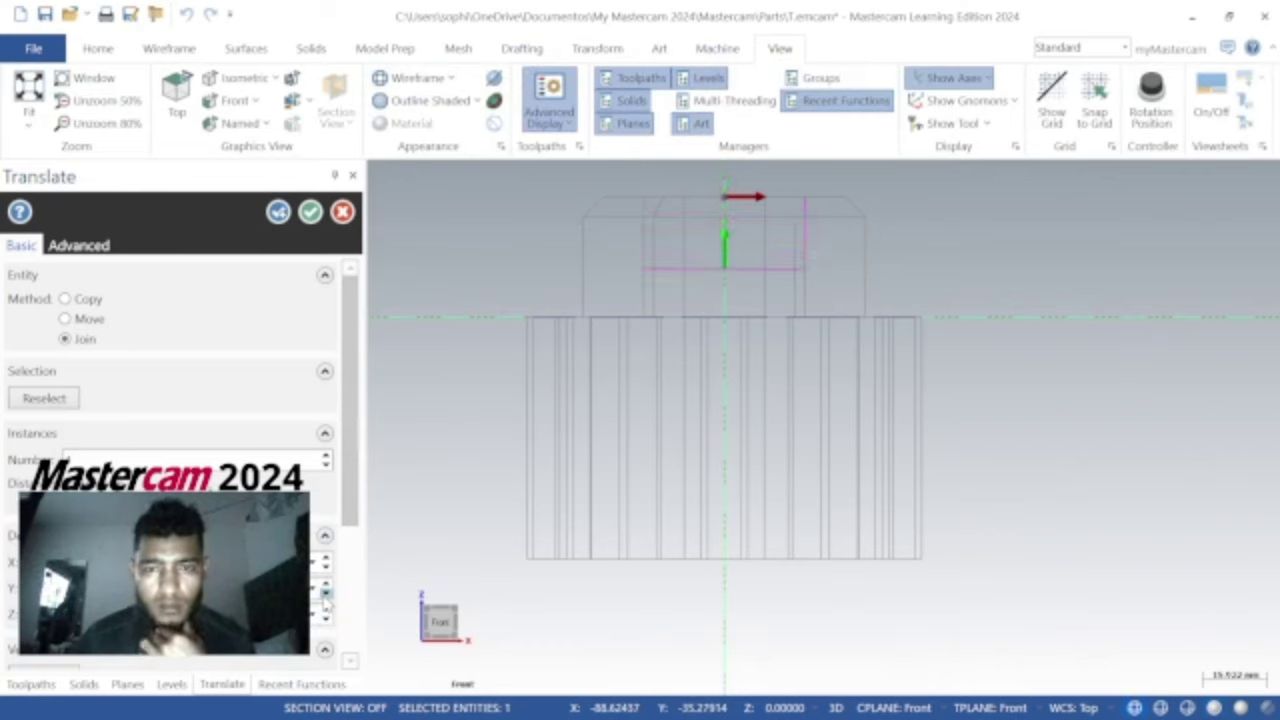
{"action": "left_click", "coordinate": [325, 595]}
{"action": "left_click", "coordinate": [325, 595]}
{"action": "left_click", "coordinate": [325, 595]}
{"action": "left_click", "coordinate": [325, 595]}
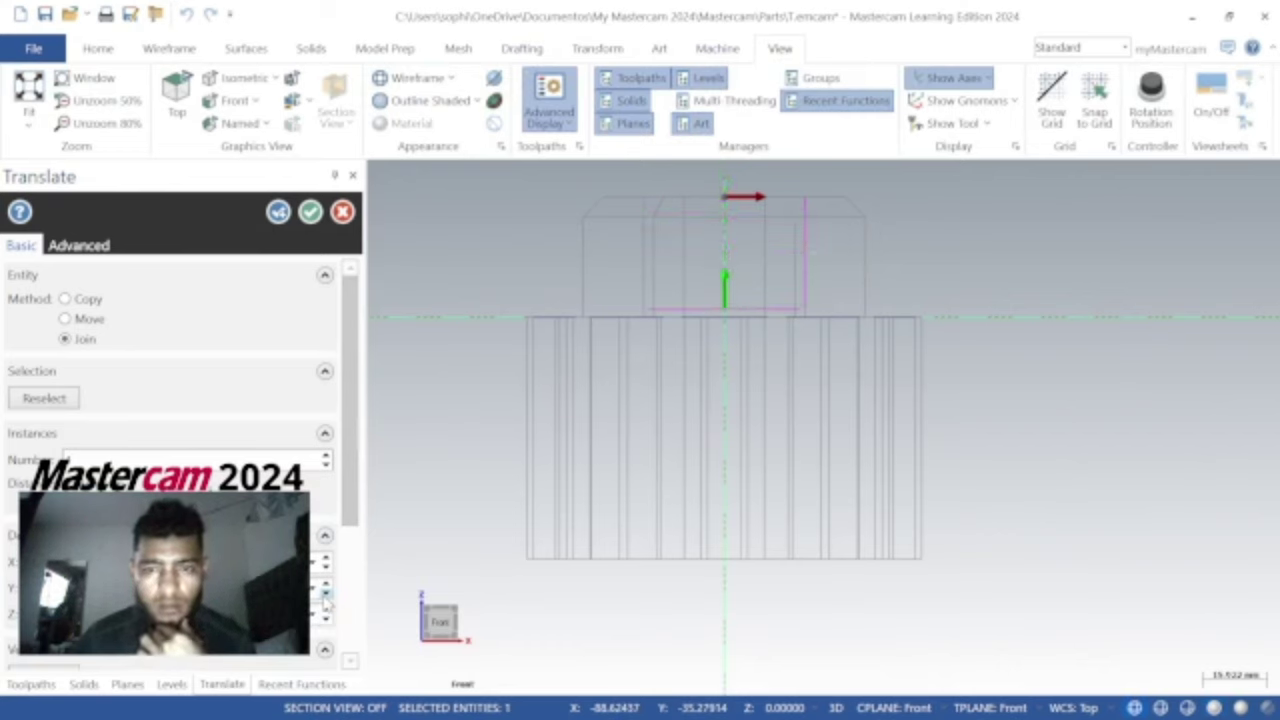
{"action": "left_click", "coordinate": [325, 595]}
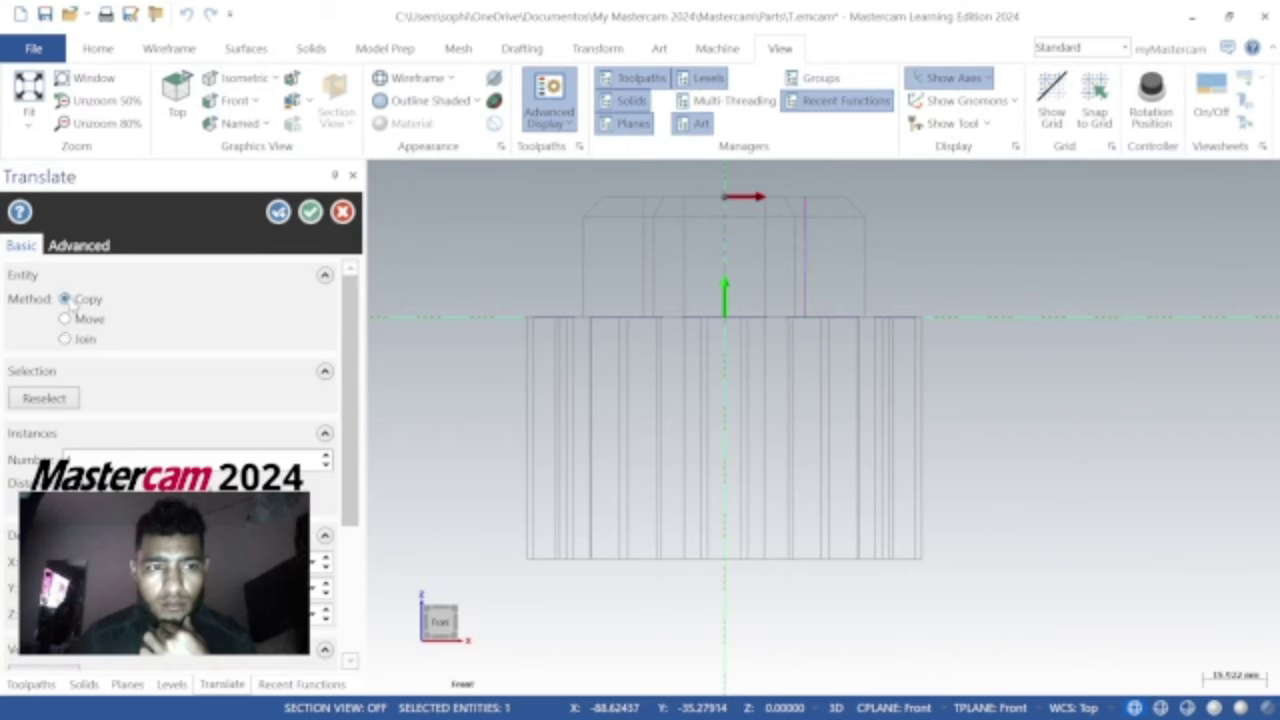
{"action": "left_click", "coordinate": [310, 212]}
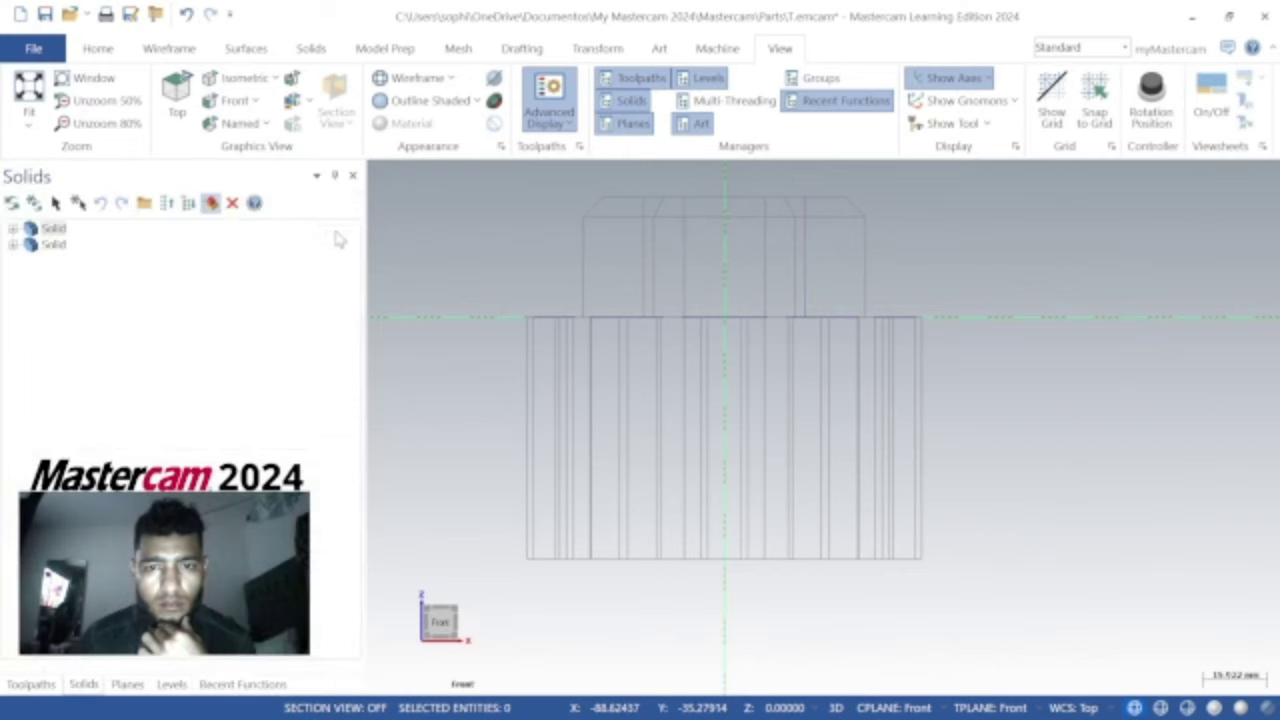
Extrude the copied circle downward into the toothed gear solid as a Cut body operation
{"action": "middle_click_drag", "start_coordinate": [460, 371], "coordinate": [457, 409]}
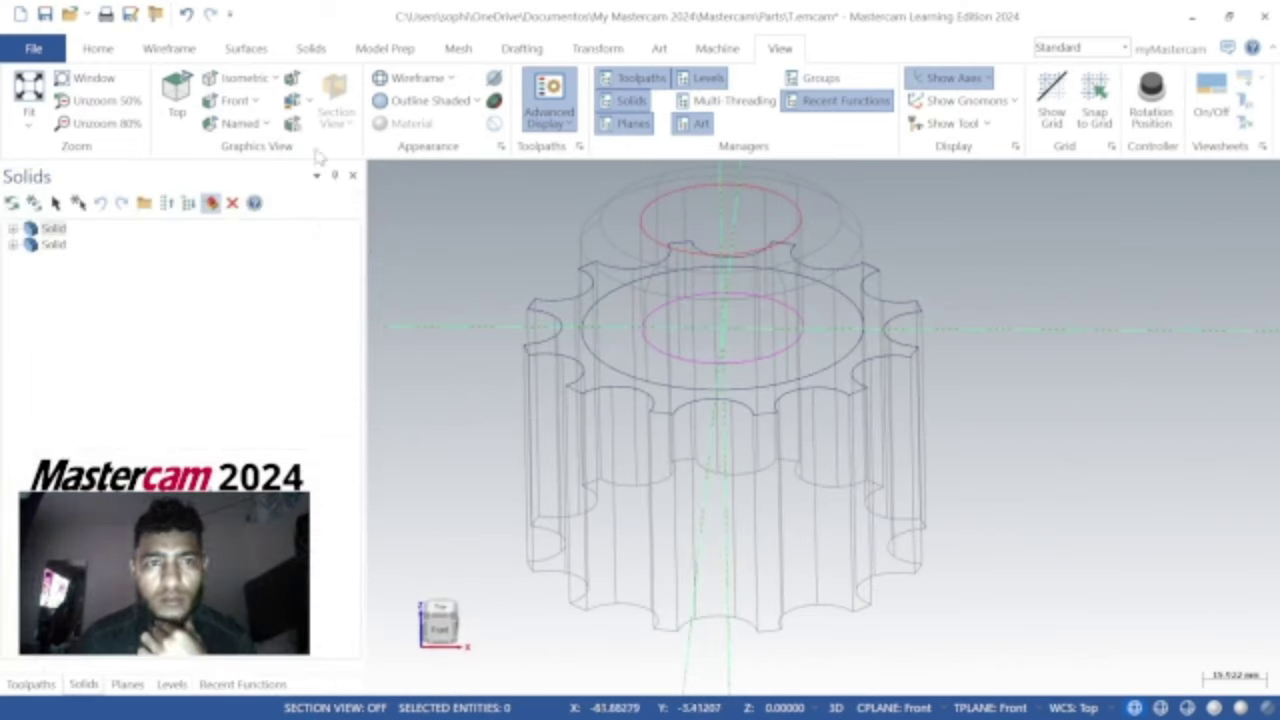
{"action": "left_click", "coordinate": [309, 50]}
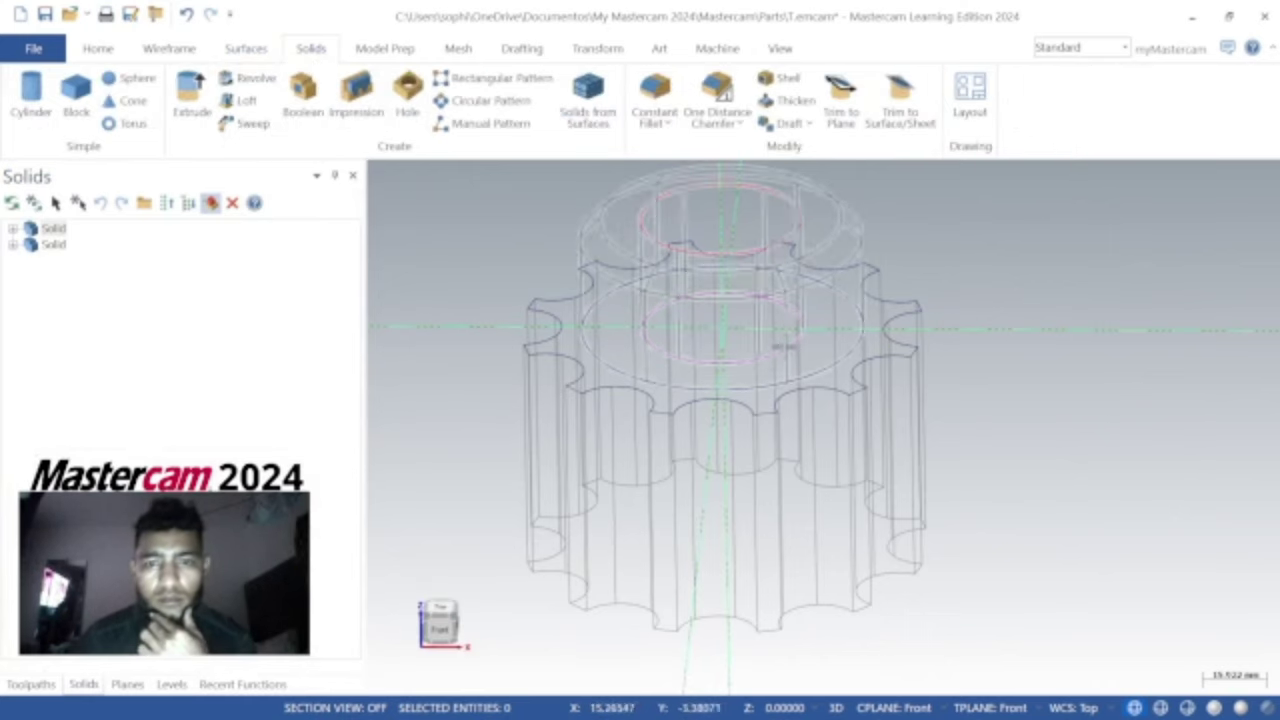
{"action": "left_click", "coordinate": [771, 358]}
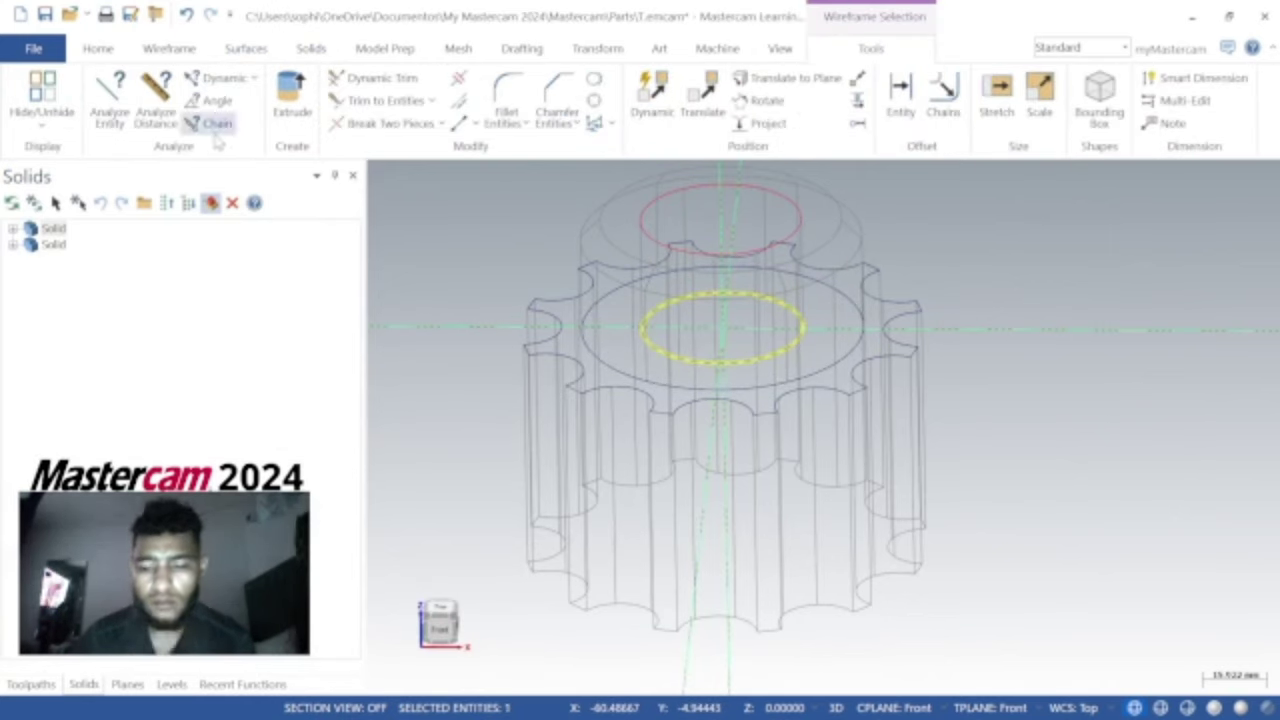
{"action": "left_click", "coordinate": [291, 95]}
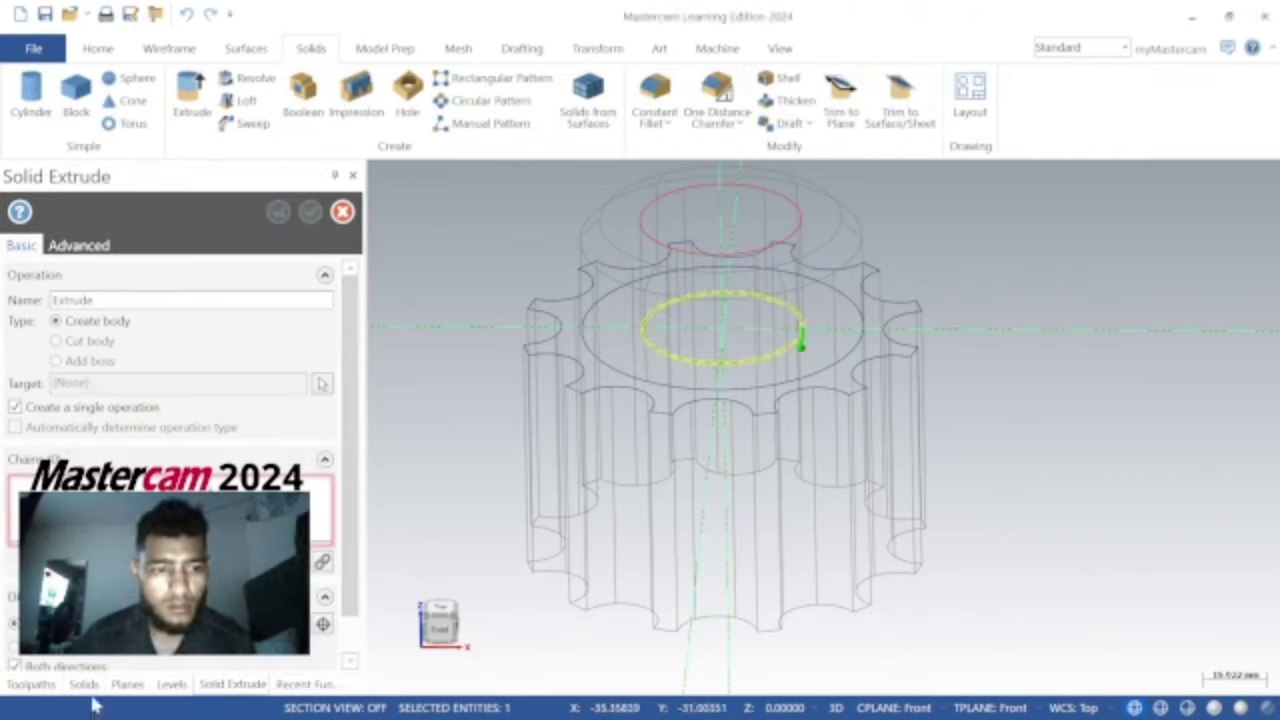
{"action": "key", "text": "Return"}
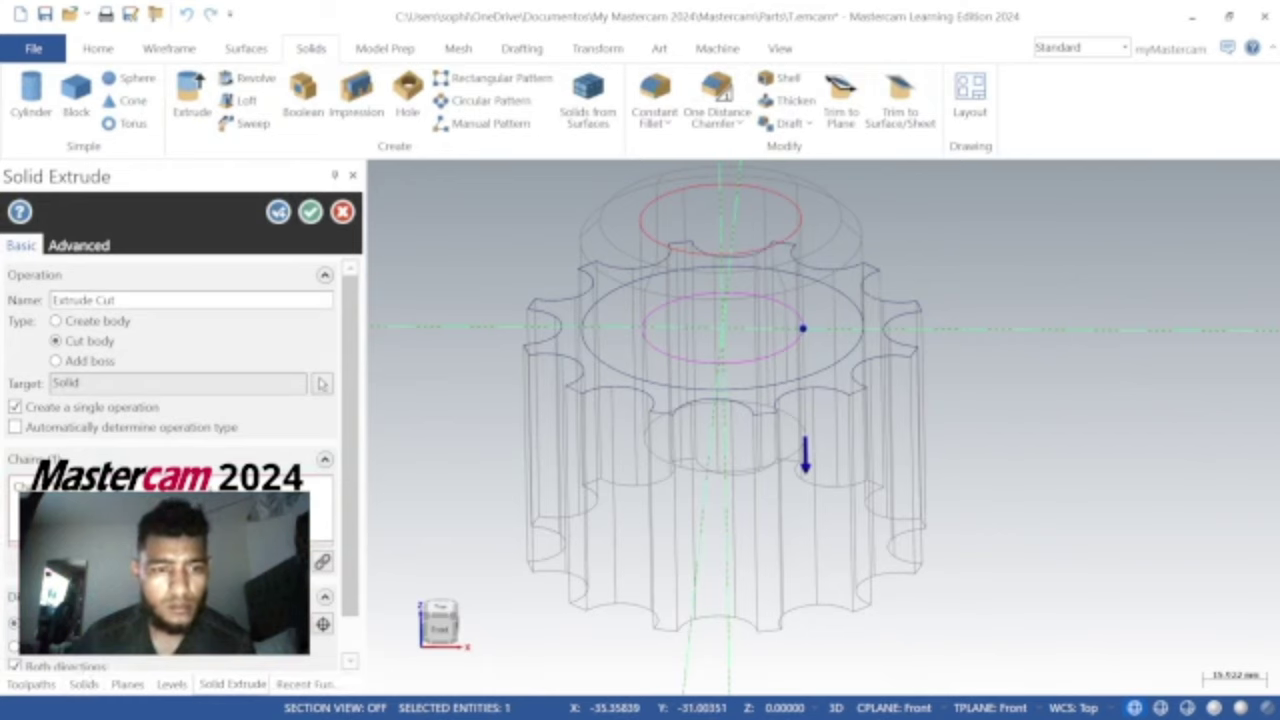
{"action": "left_click", "coordinate": [780, 48]}
{"action": "left_click", "coordinate": [420, 100]}
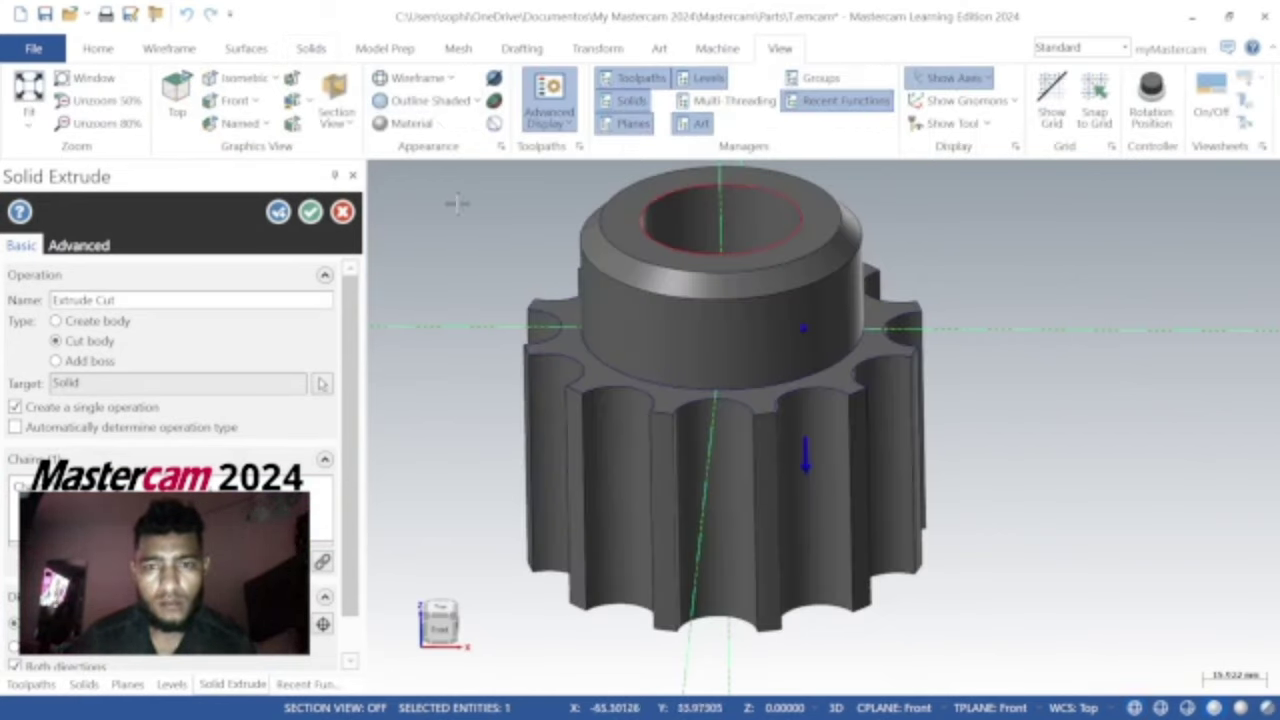
{"action": "middle_click_drag", "start_coordinate": [476, 302], "coordinate": [455, 305]}
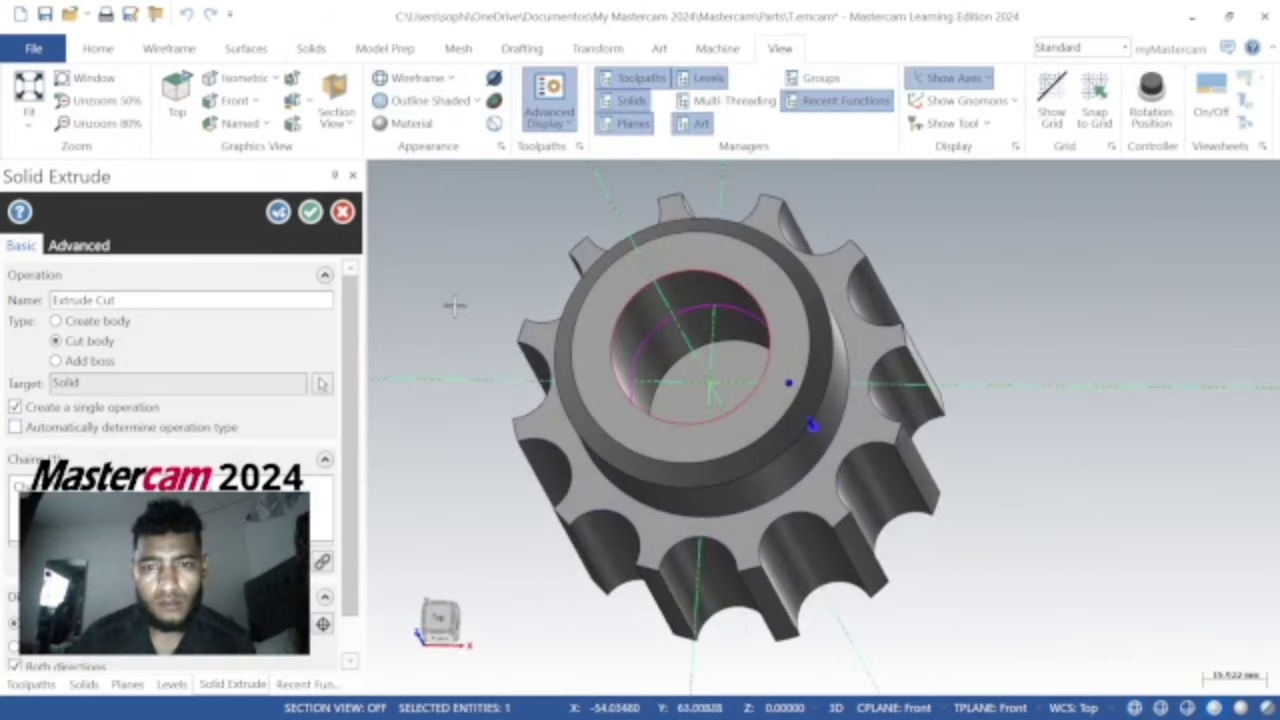
{"action": "left_click", "coordinate": [310, 211]}
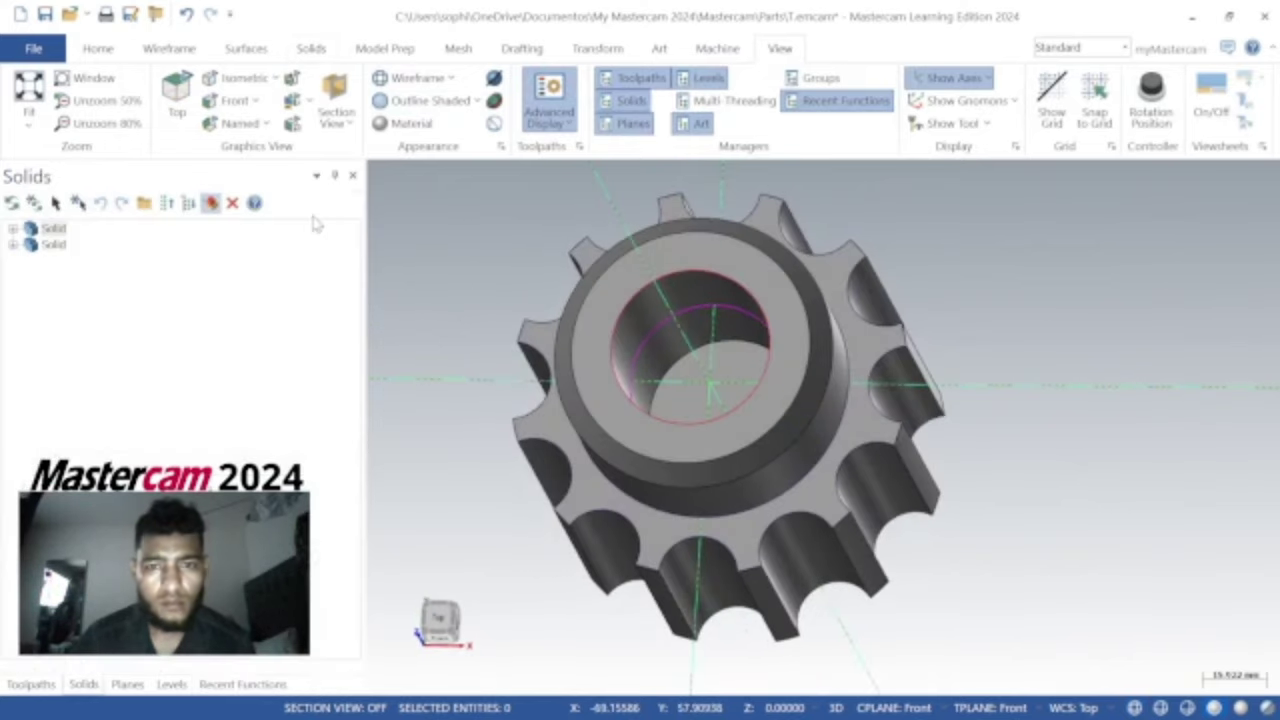
Delete the copied circle inside the bore at the level of the gear's top face
{"action": "left_click", "coordinate": [641, 334]}
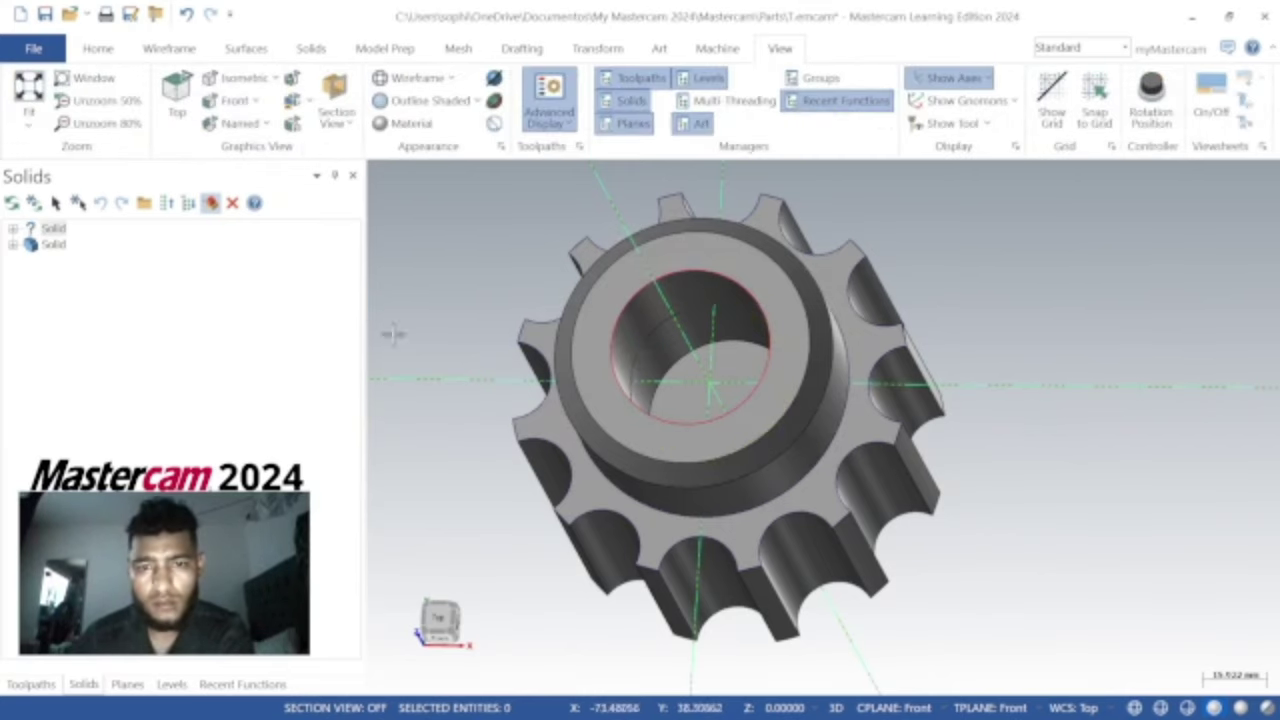
{"action": "middle_click_drag", "start_coordinate": [391, 331], "coordinate": [415, 430]}
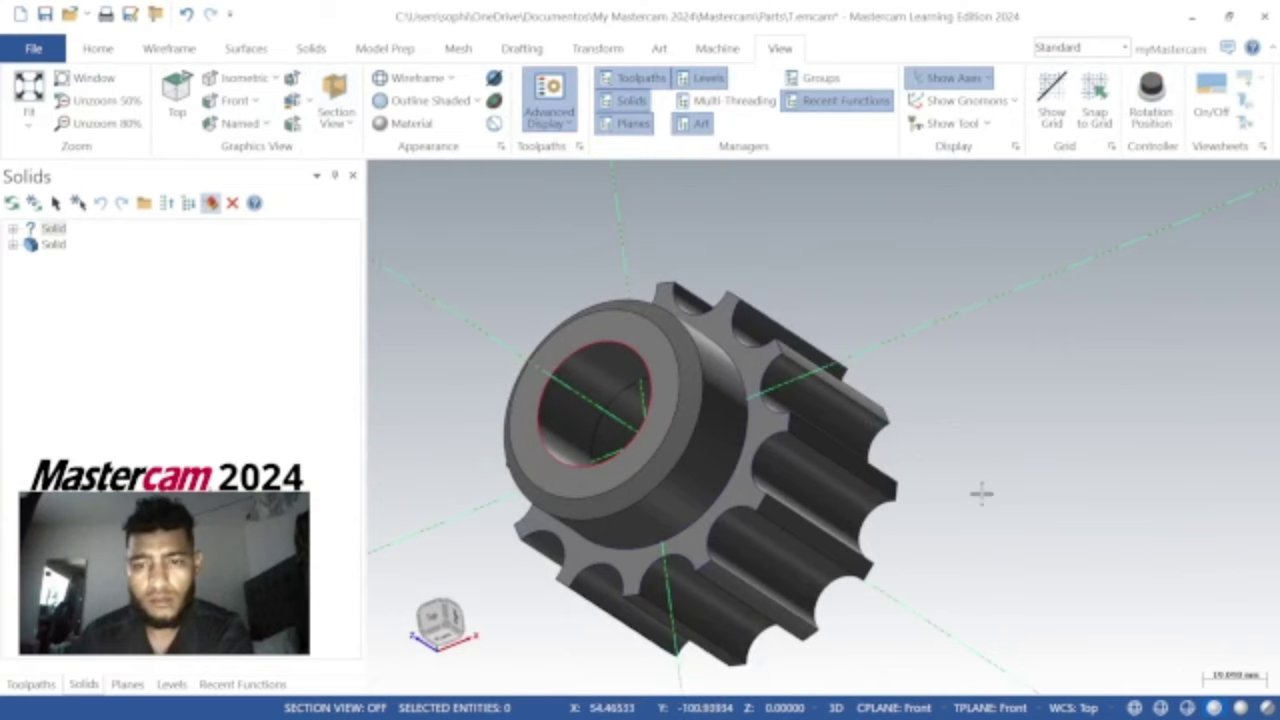
Examine the gear's underside and the bore's depth in wireframe, and return to a shaded isometric view with the Top plane active
{"action": "mouse_move", "coordinate": [1057, 571]}
{"action": "middle_mouse_down"}
{"action": "mouse_move", "coordinate": [1004, 557]}
{"action": "mouse_move", "coordinate": [843, 574]}
{"action": "mouse_move", "coordinate": [805, 530]}
{"action": "middle_mouse_up"}
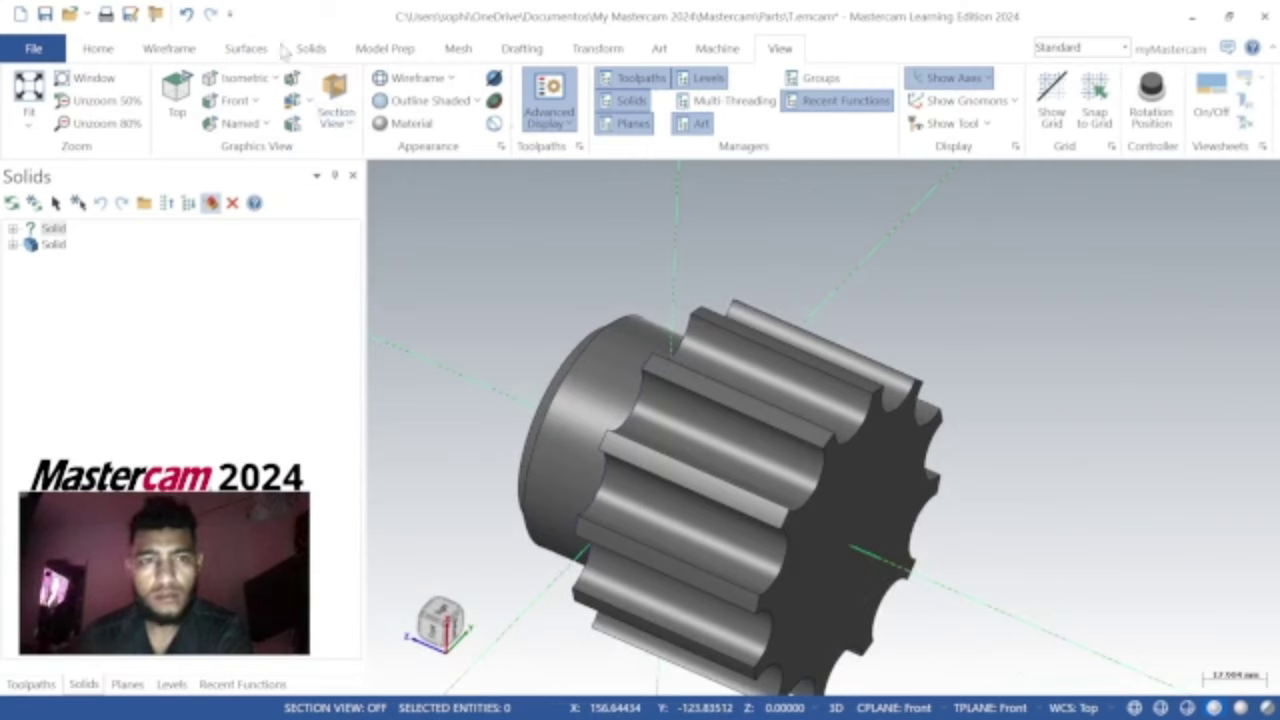
{"action": "left_click", "coordinate": [455, 80]}
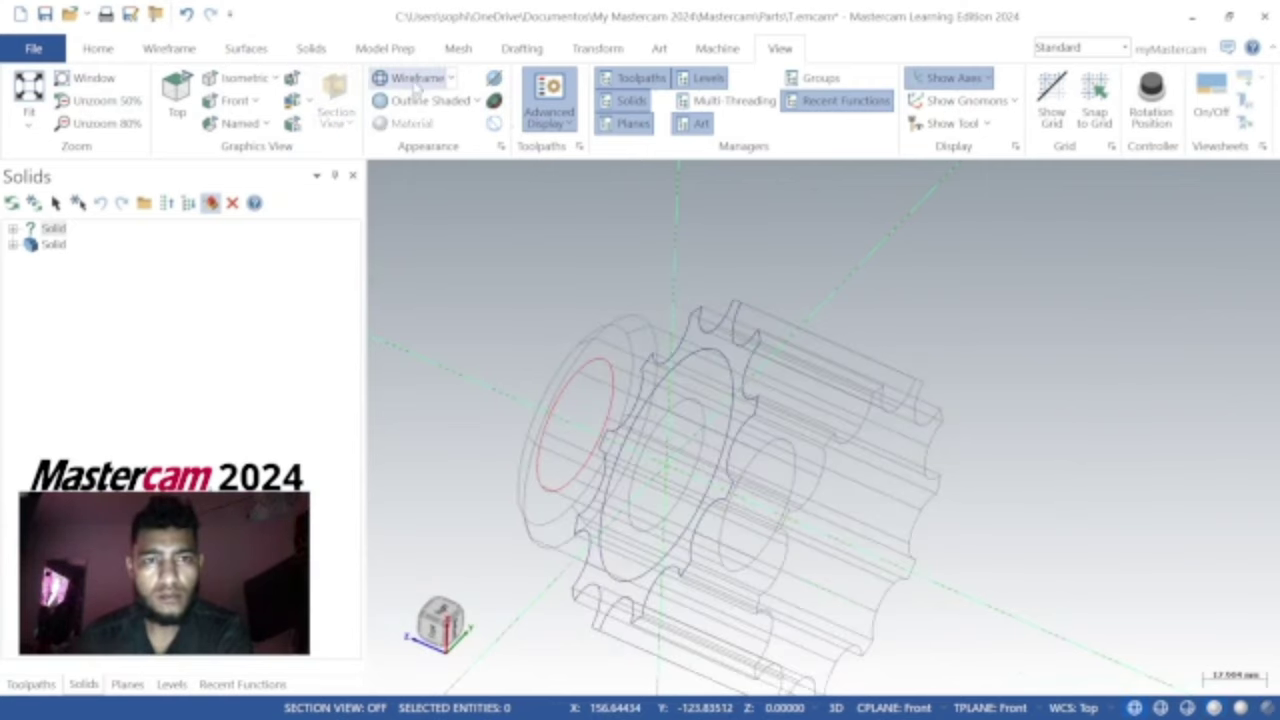
{"action": "left_click", "coordinate": [242, 80]}
{"action": "left_click", "coordinate": [425, 101]}
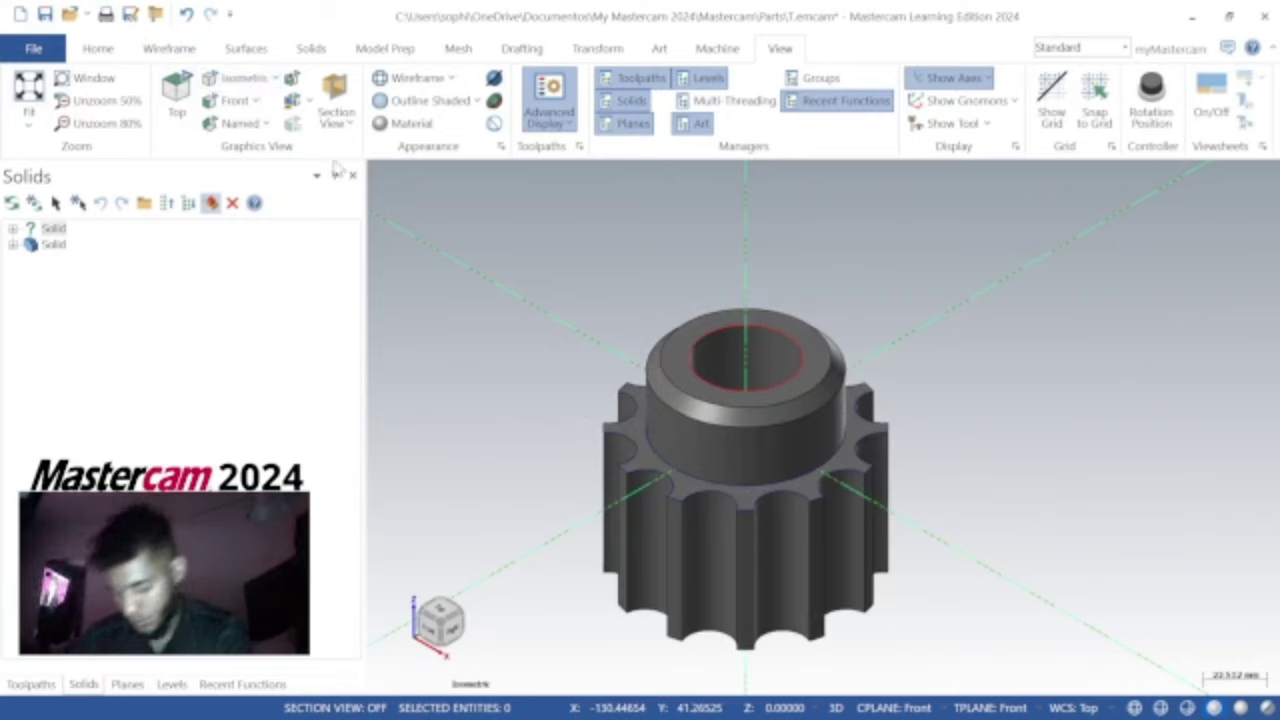
{"action": "left_click", "coordinate": [234, 101]}
{"action": "left_click", "coordinate": [243, 78]}
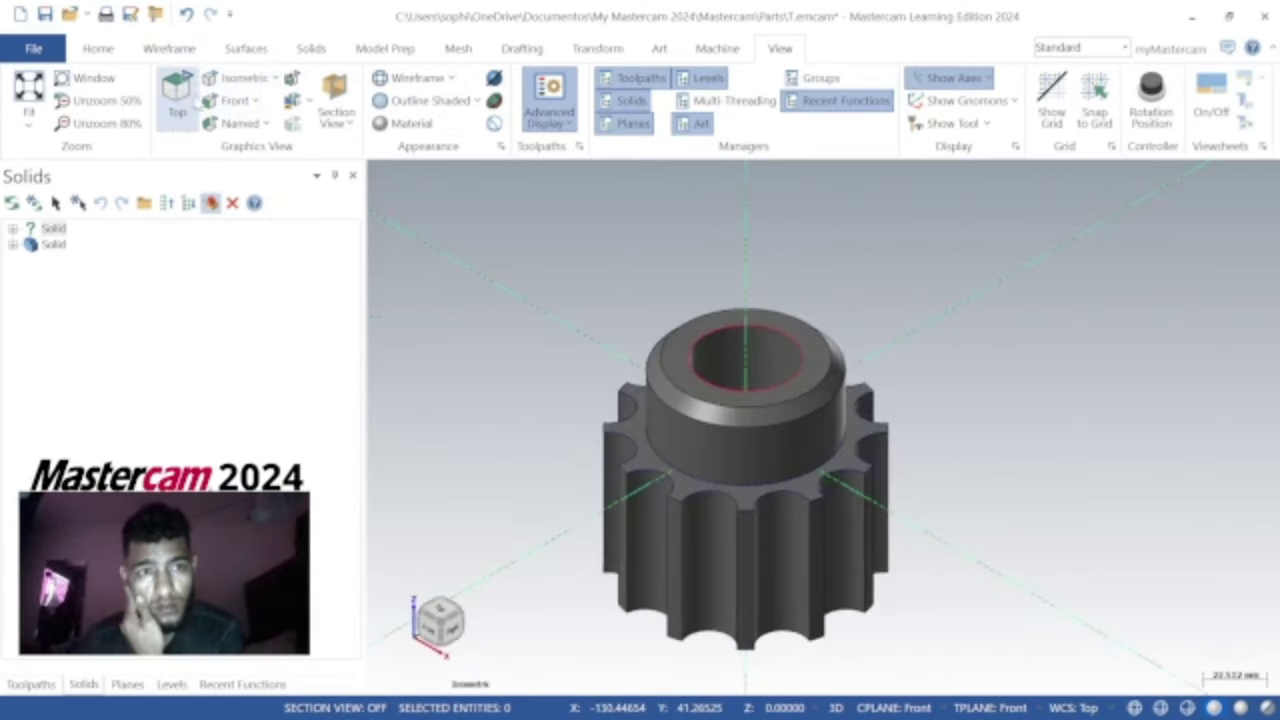
{"action": "left_click", "coordinate": [178, 95]}
{"action": "left_click", "coordinate": [243, 78]}
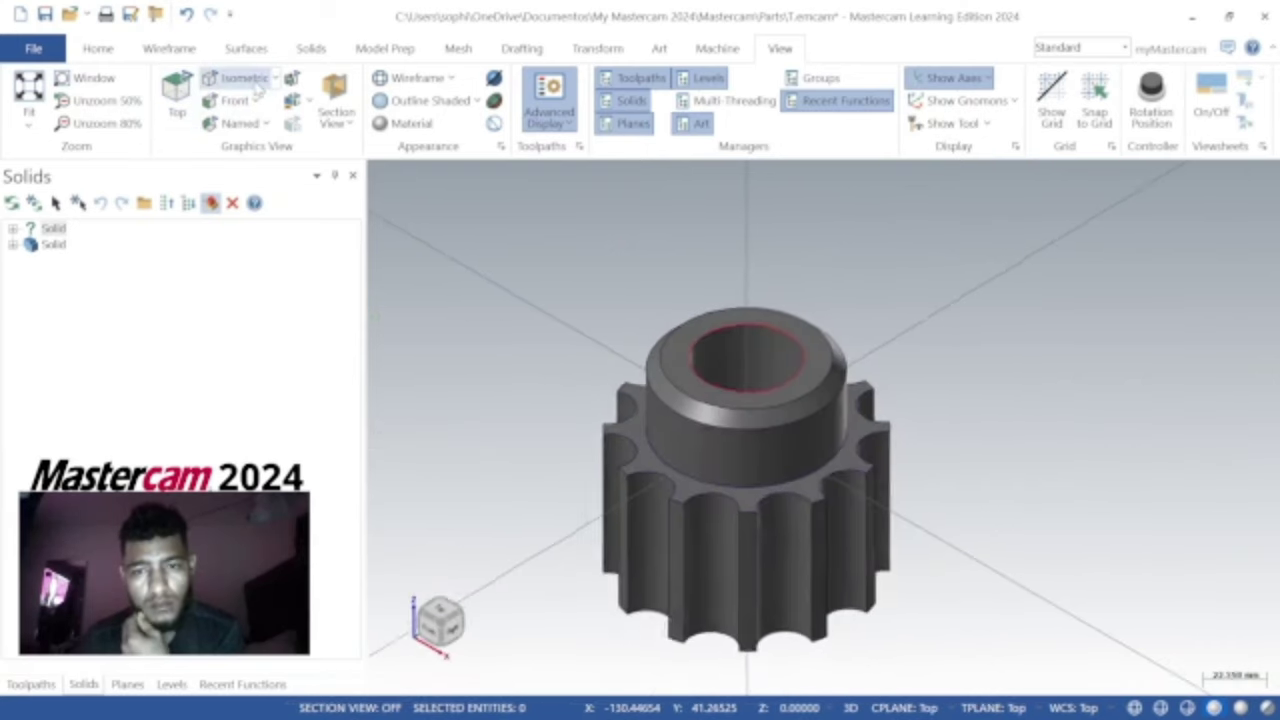